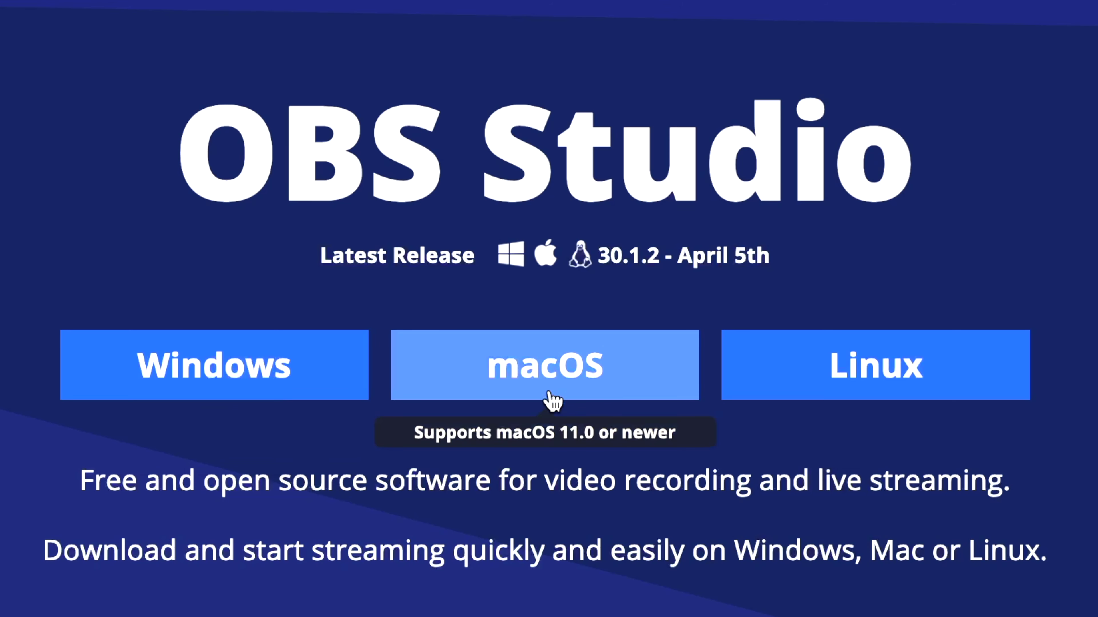
Step: Download the macOS version of OBS Studio and install it into the Applications folder
{"action": "left_click", "coordinate": [547, 390]}
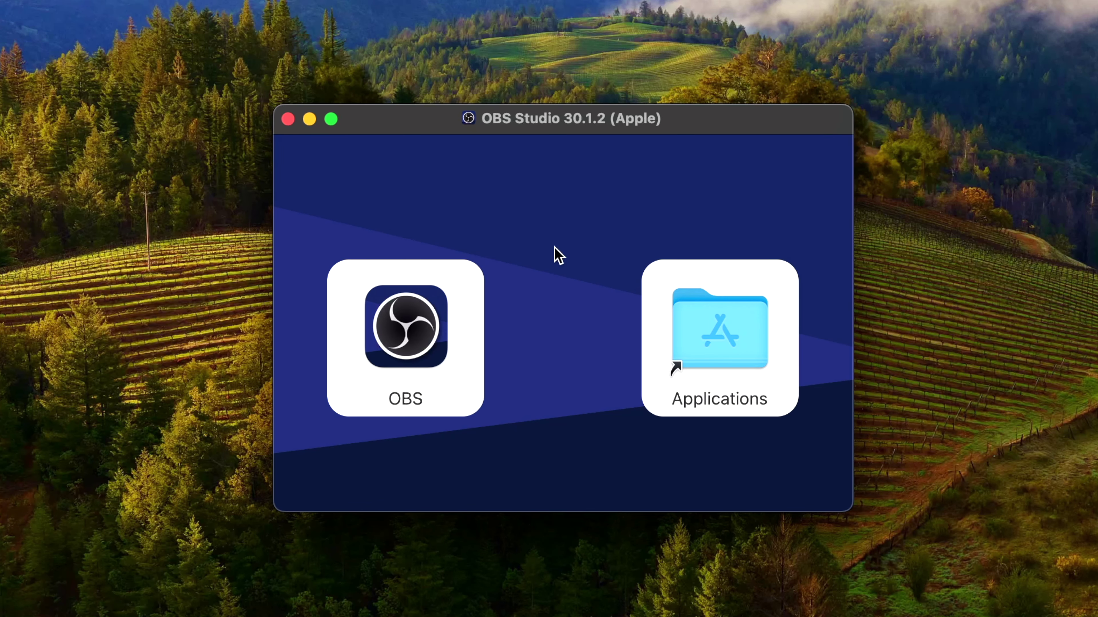
{"action": "left_click", "coordinate": [417, 322]}
{"action": "left_click_drag", "start_coordinate": [409, 337], "coordinate": [716, 346]}
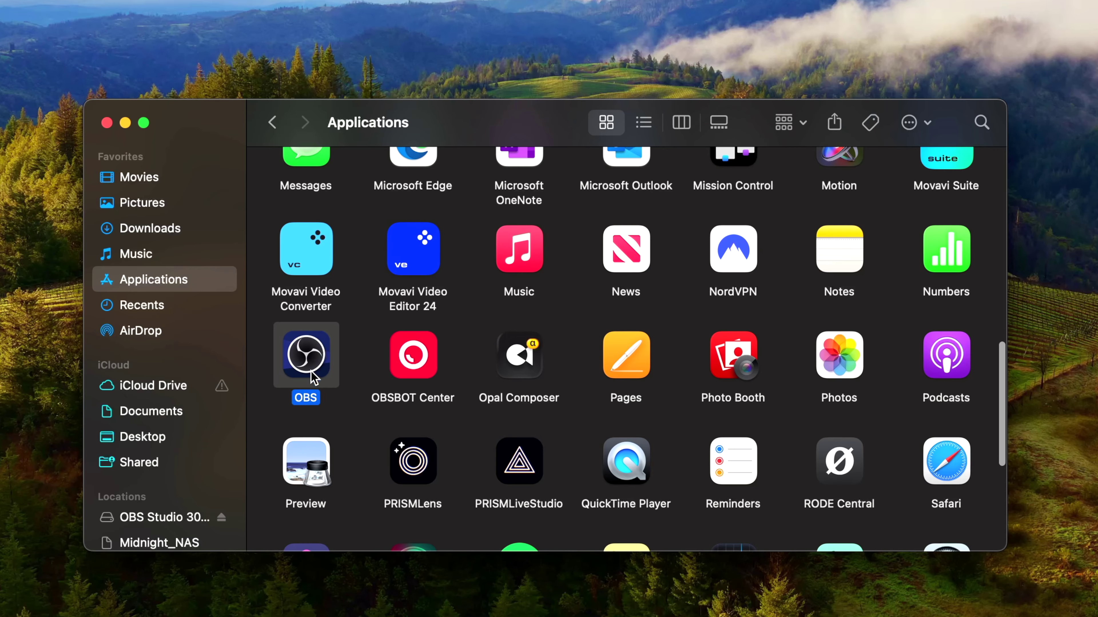
Step: Launch OBS from the Applications folder and allow its blocked system software in the Privacy & Security settings
{"action": "double_click", "coordinate": [311, 371]}
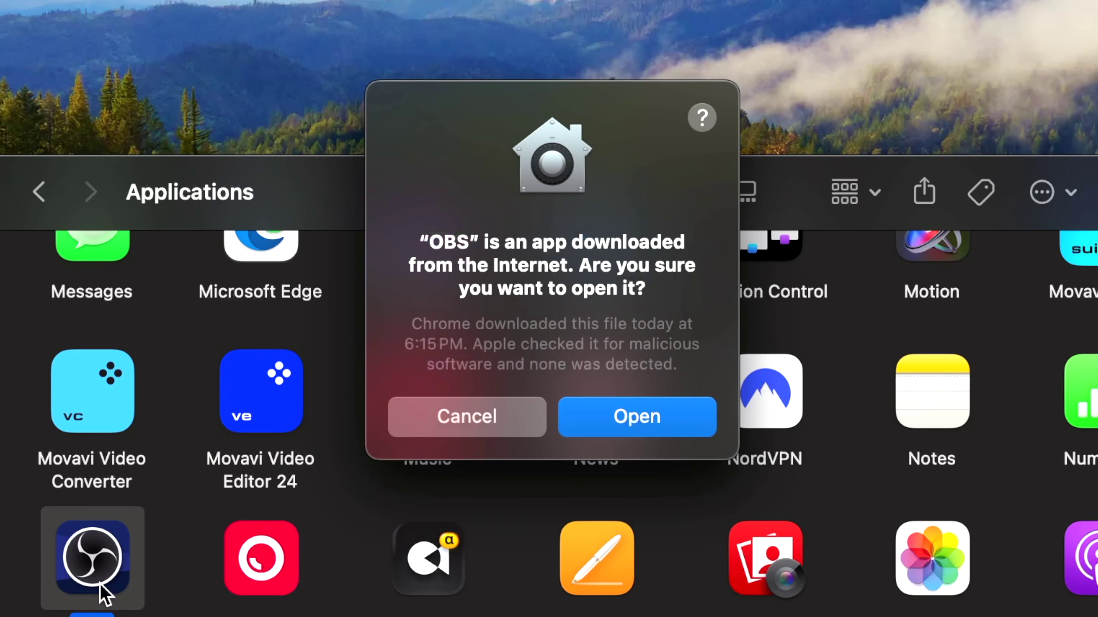
{"action": "left_click", "coordinate": [627, 427]}
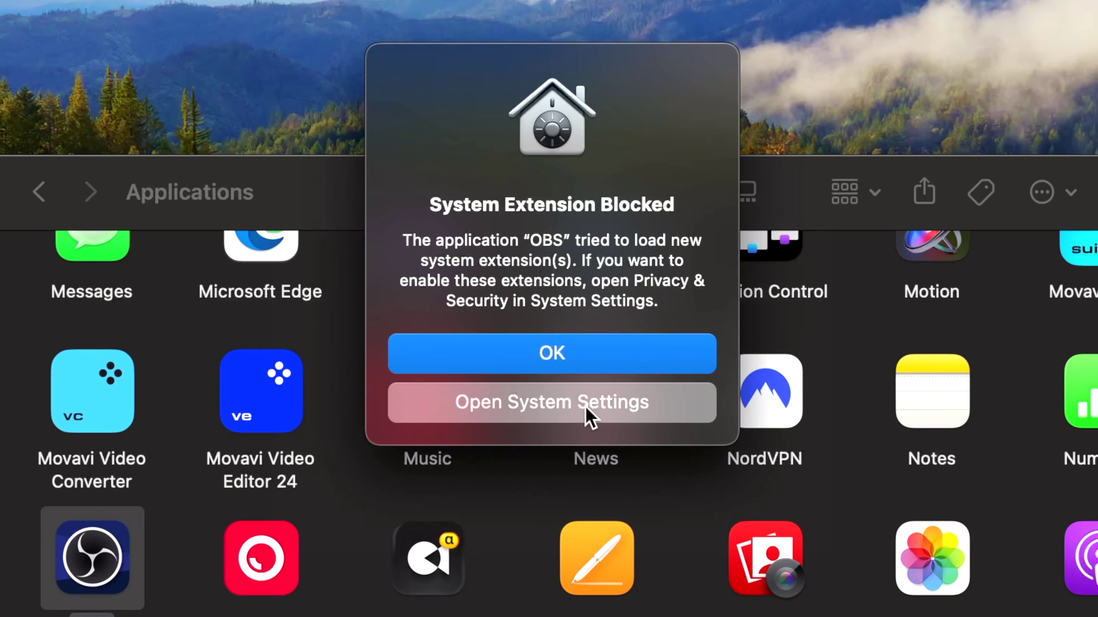
{"action": "left_click", "coordinate": [585, 404]}
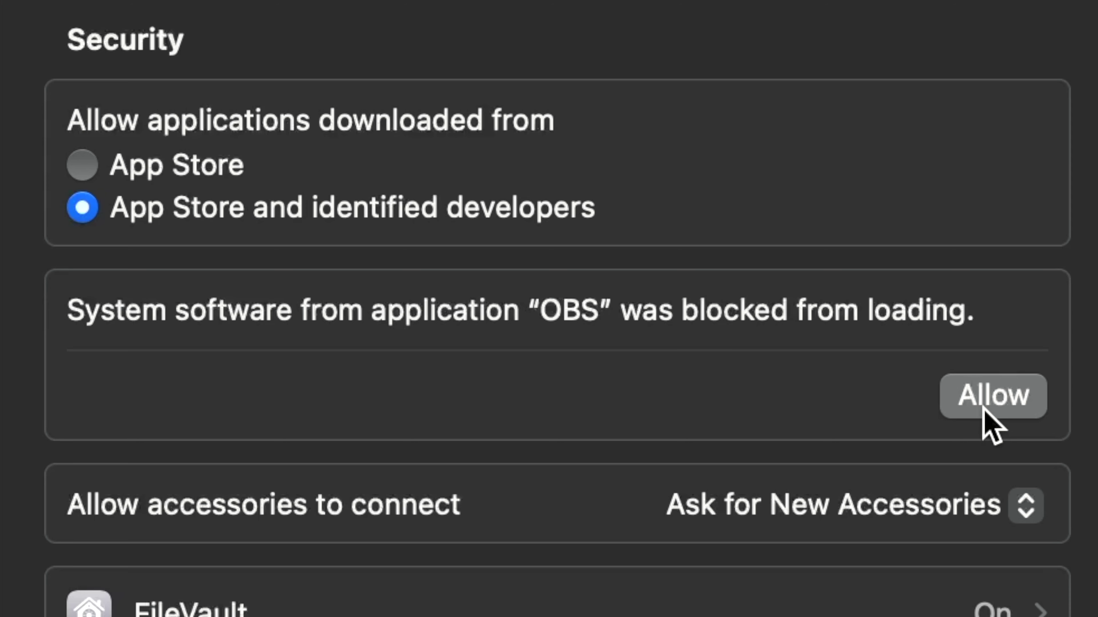
{"action": "left_click", "coordinate": [983, 409]}
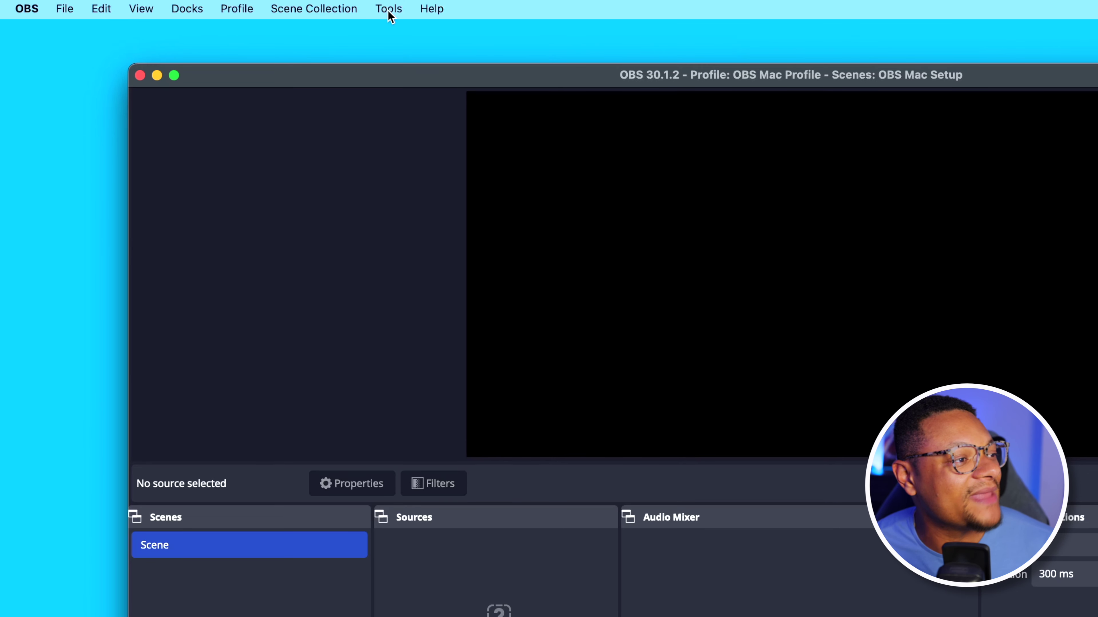
Step: Start the Auto-Configuration Wizard optimized for streaming, keeping the current 1920x1080 canvas resolution and setting FPS to 60
{"action": "left_click", "coordinate": [388, 10]}
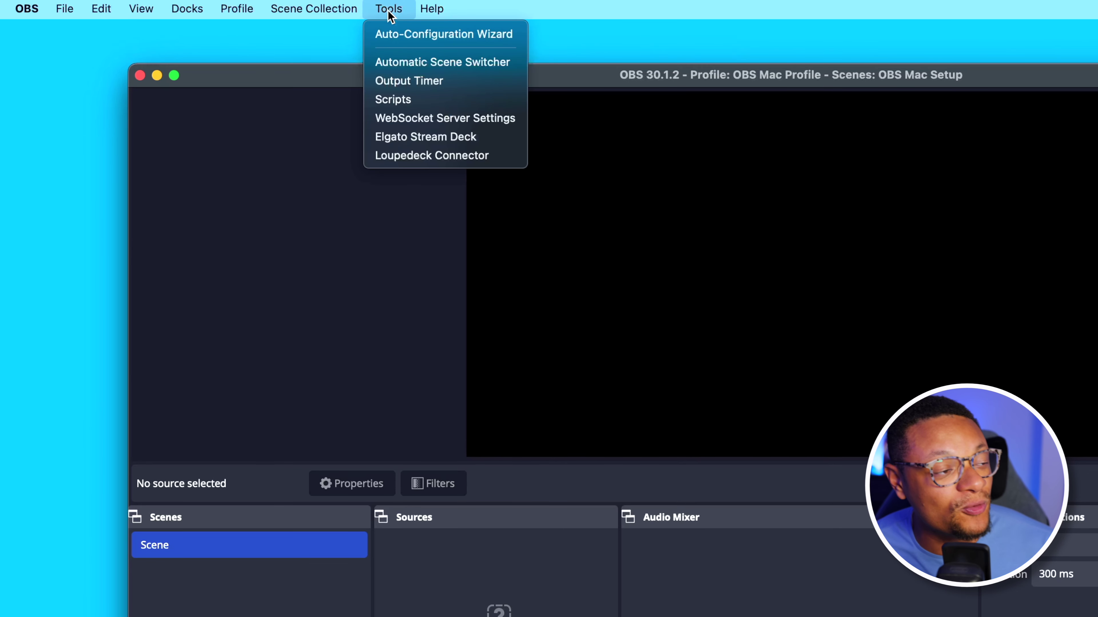
{"action": "left_click", "coordinate": [407, 34]}
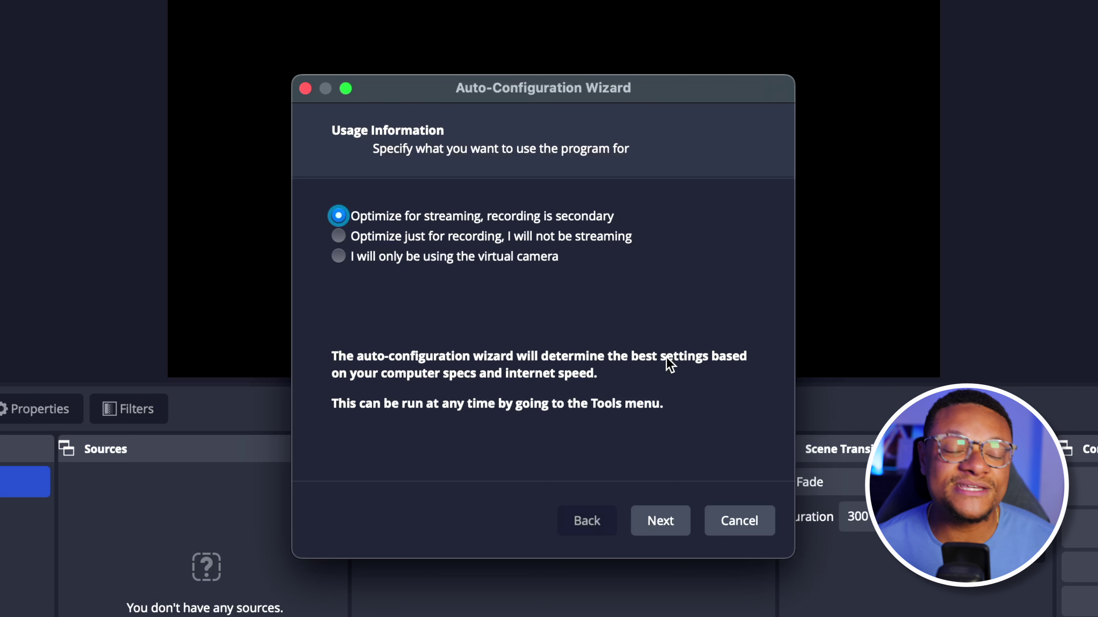
{"action": "left_click", "coordinate": [660, 522]}
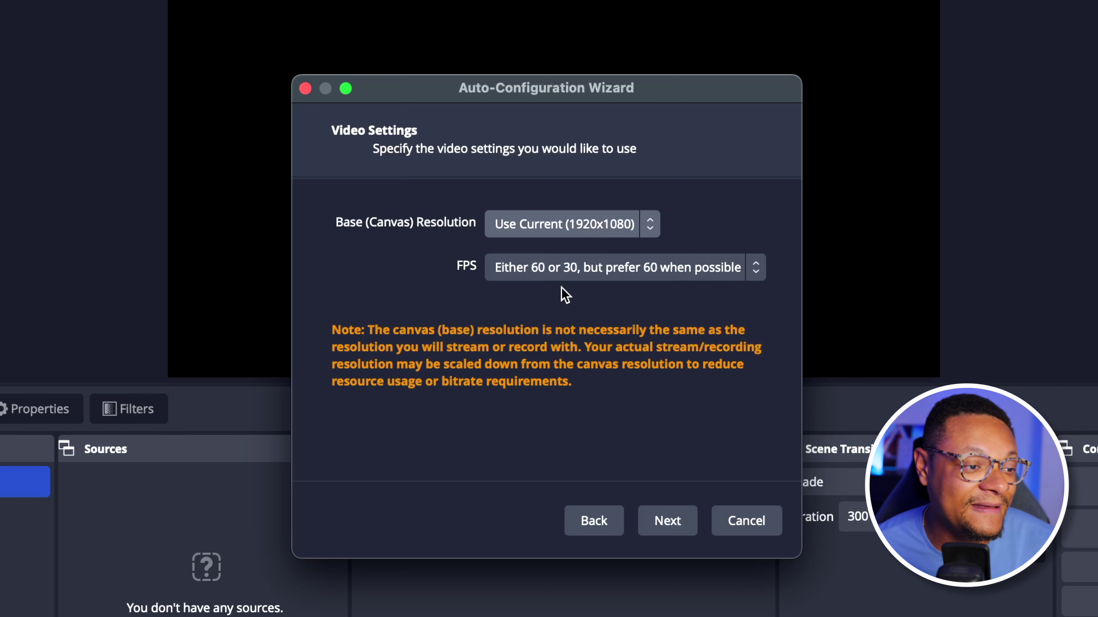
{"action": "left_click", "coordinate": [570, 272]}
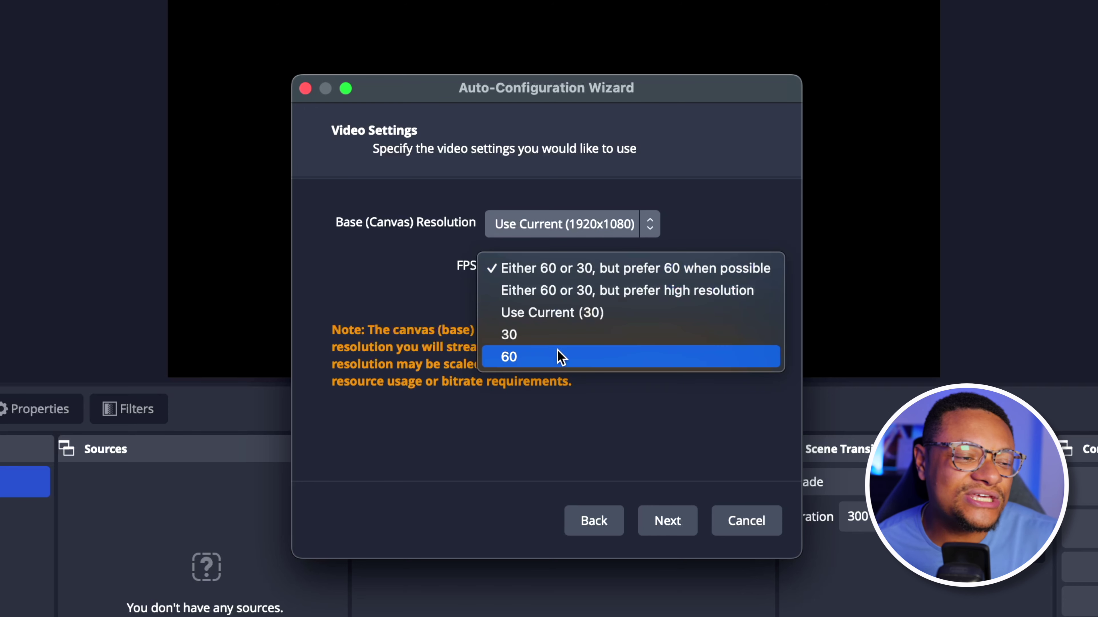
{"action": "left_click", "coordinate": [558, 355]}
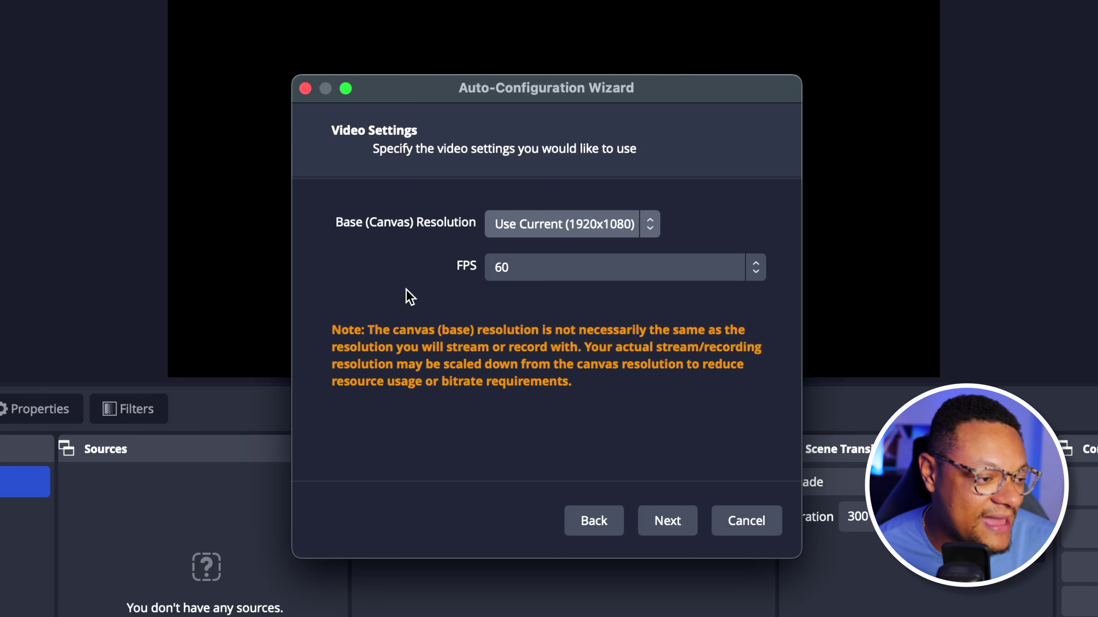
{"action": "left_click", "coordinate": [671, 521]}
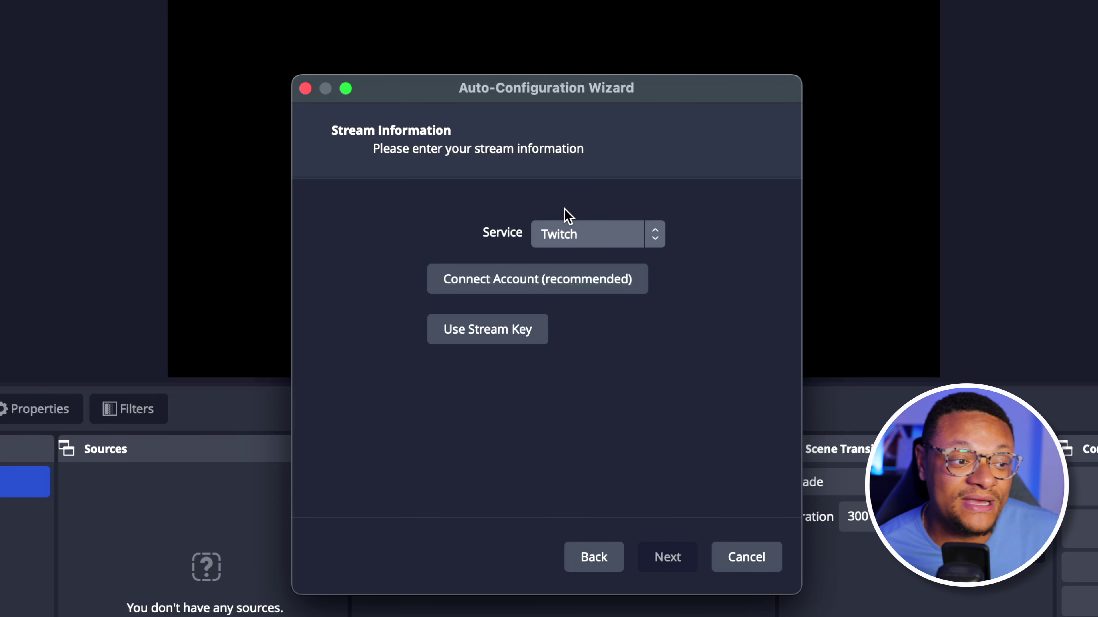
Step: Connect an account for the YouTube - RTMPS service in the wizard, then run the test and apply its settings
{"action": "left_click", "coordinate": [646, 234]}
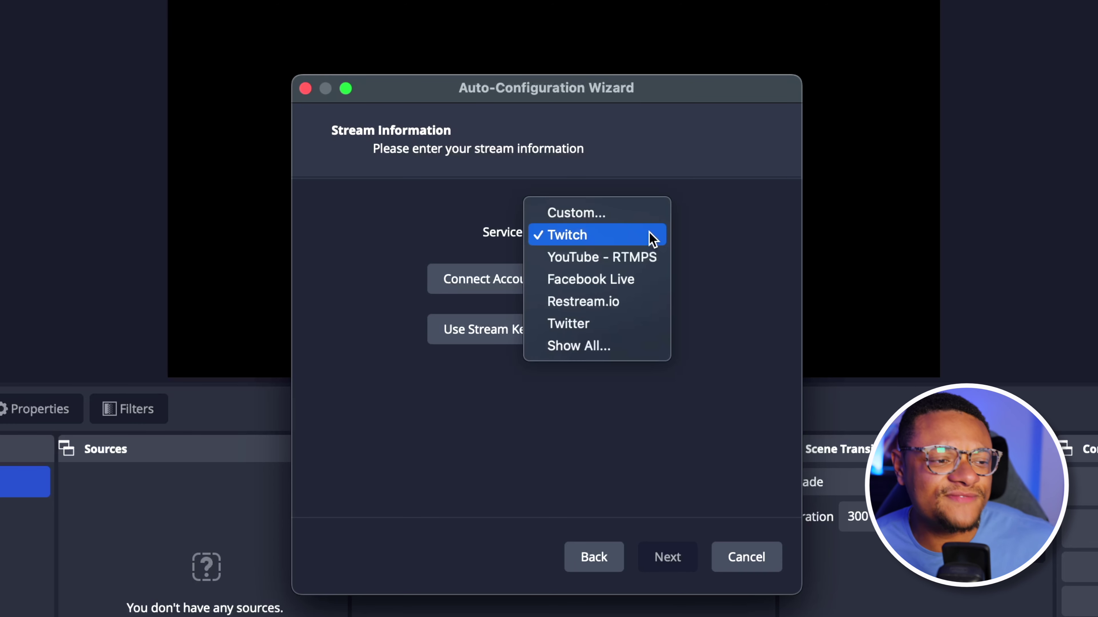
{"action": "left_click", "coordinate": [645, 266]}
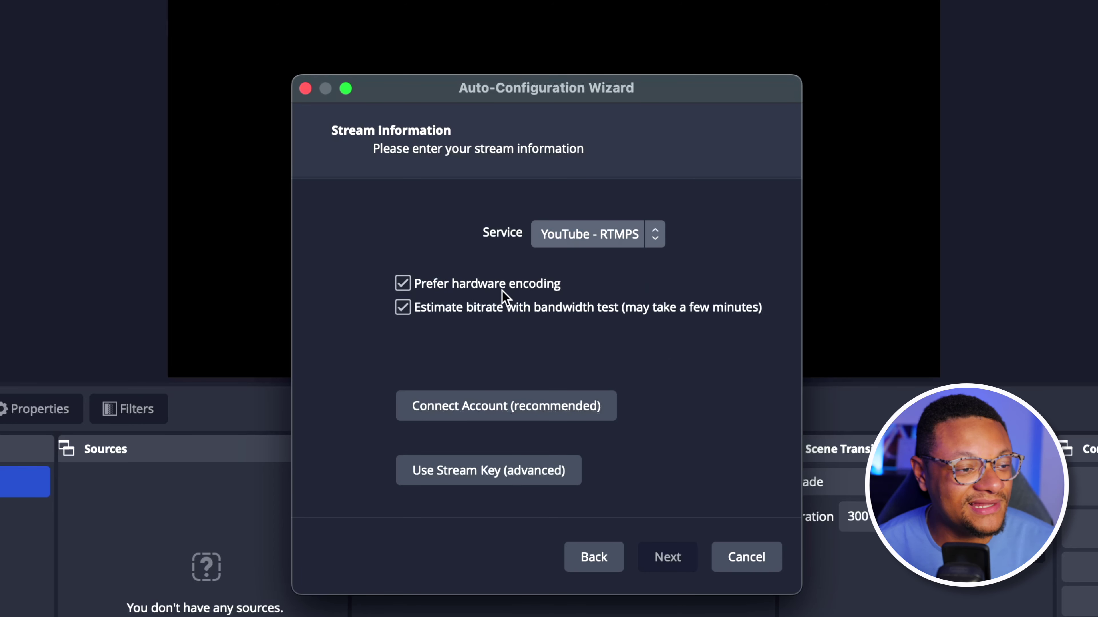
{"action": "left_click", "coordinate": [488, 411]}
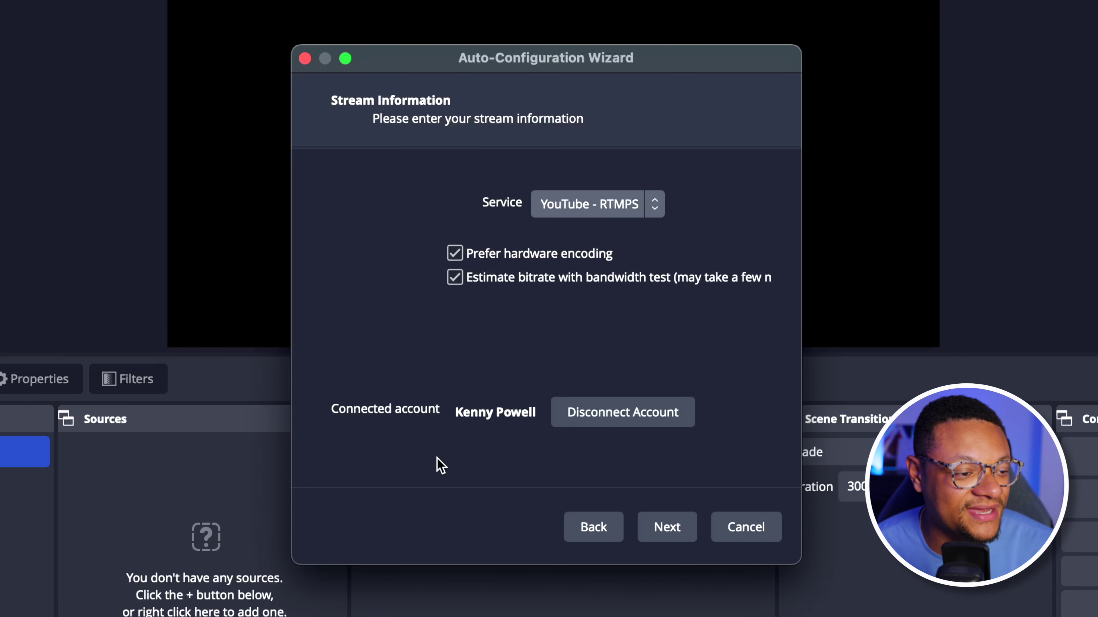
{"action": "left_click", "coordinate": [682, 529]}
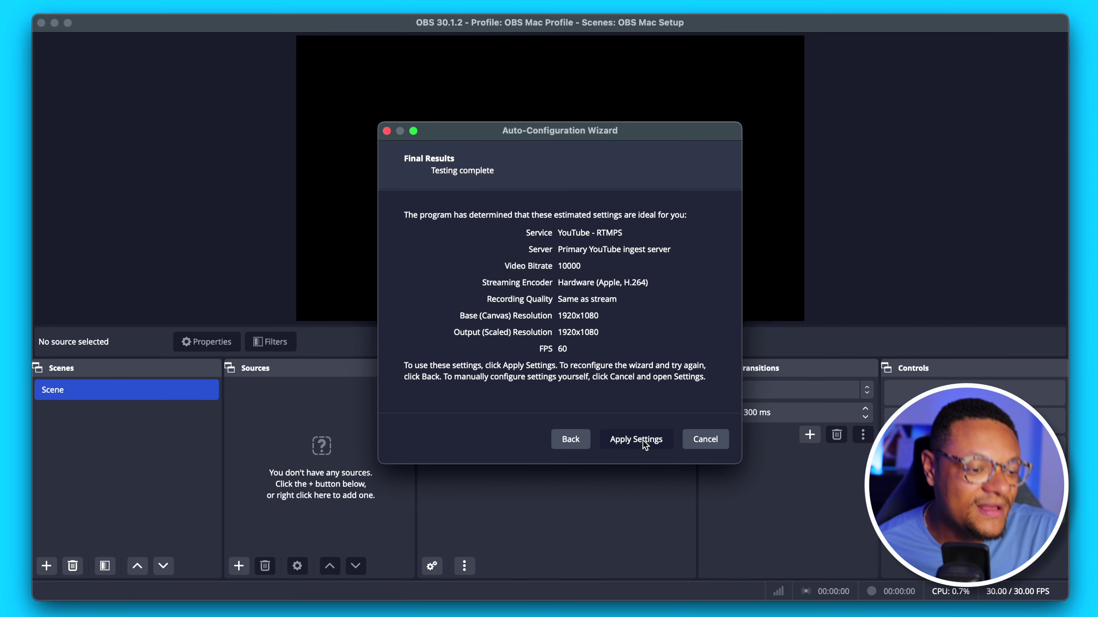
{"action": "left_click", "coordinate": [691, 528]}
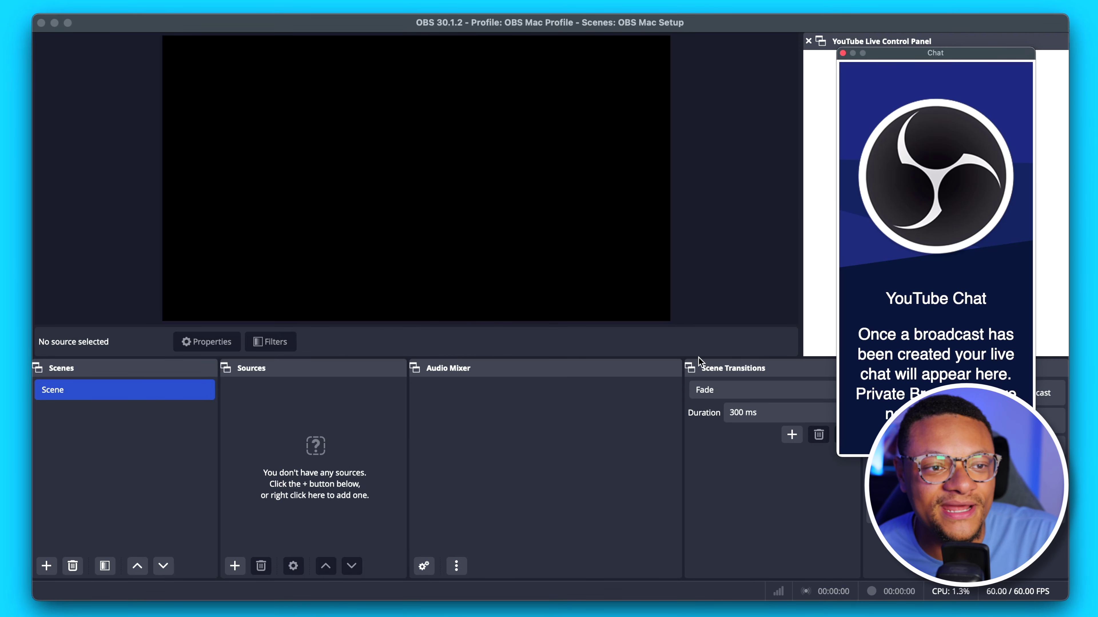
Step: Close the Chat and YouTube Live Control Panel docks and dismiss their notices
{"action": "left_click", "coordinate": [844, 53]}
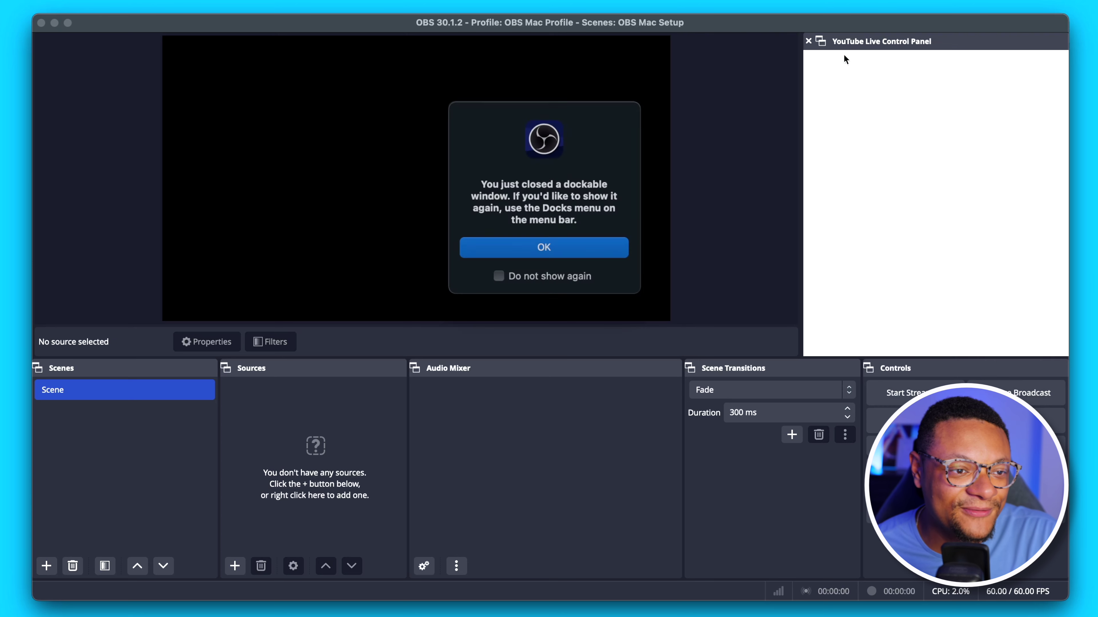
{"action": "left_click", "coordinate": [609, 244]}
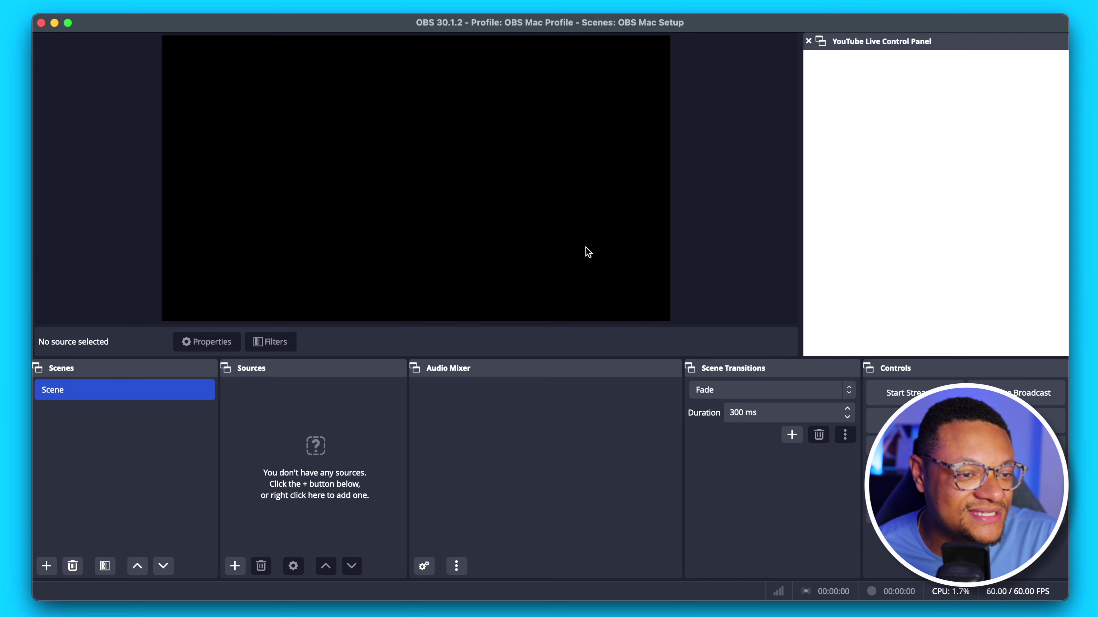
{"action": "left_click", "coordinate": [808, 41]}
{"action": "left_click", "coordinate": [540, 242]}
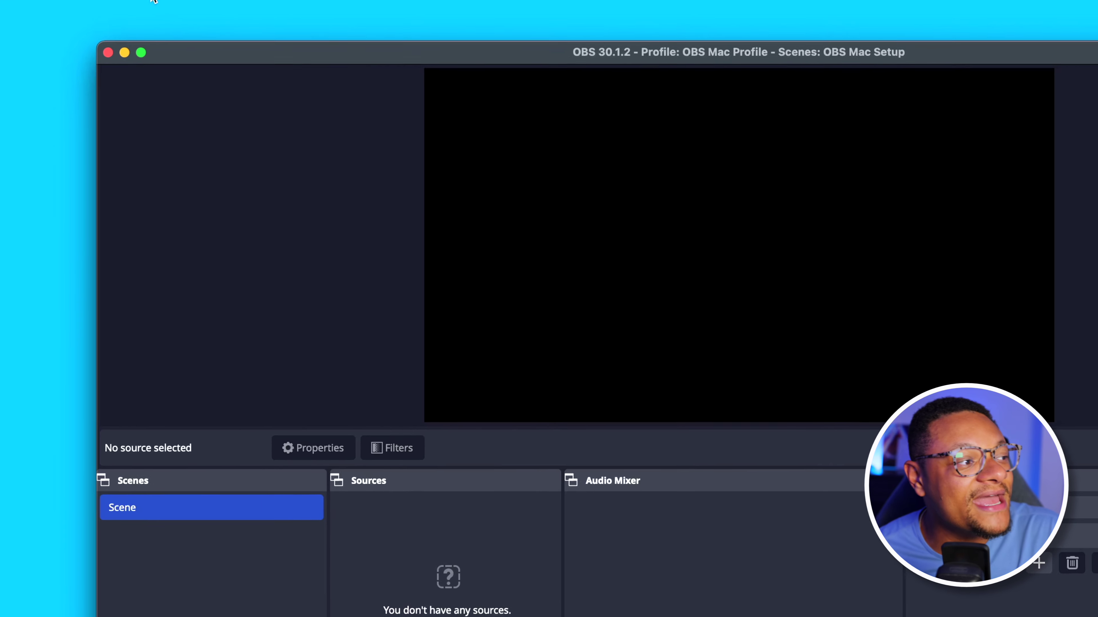
Step: Show the Chat dock again and move it over the main window
{"action": "left_click", "coordinate": [216, 8]}
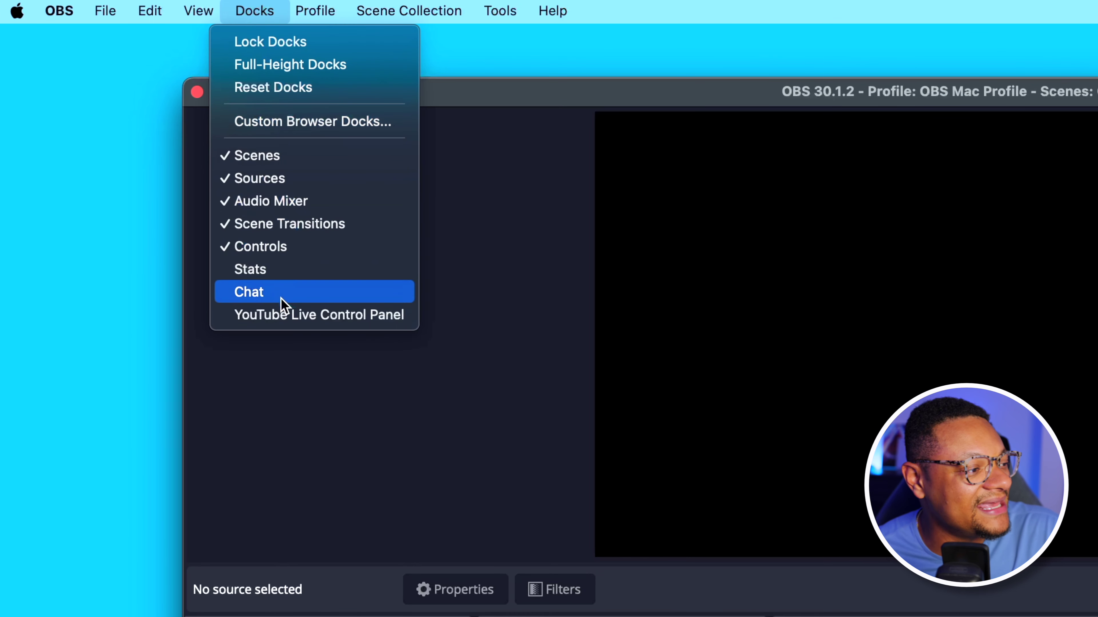
{"action": "left_click", "coordinate": [270, 299]}
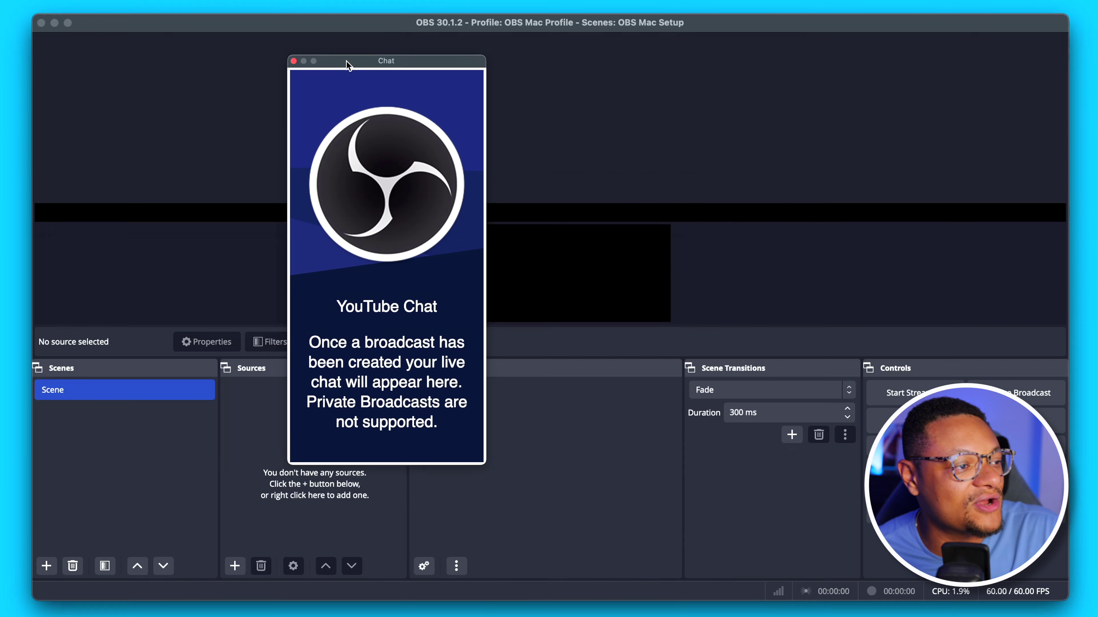
{"action": "left_click_drag", "start_coordinate": [370, 139], "coordinate": [279, 154]}
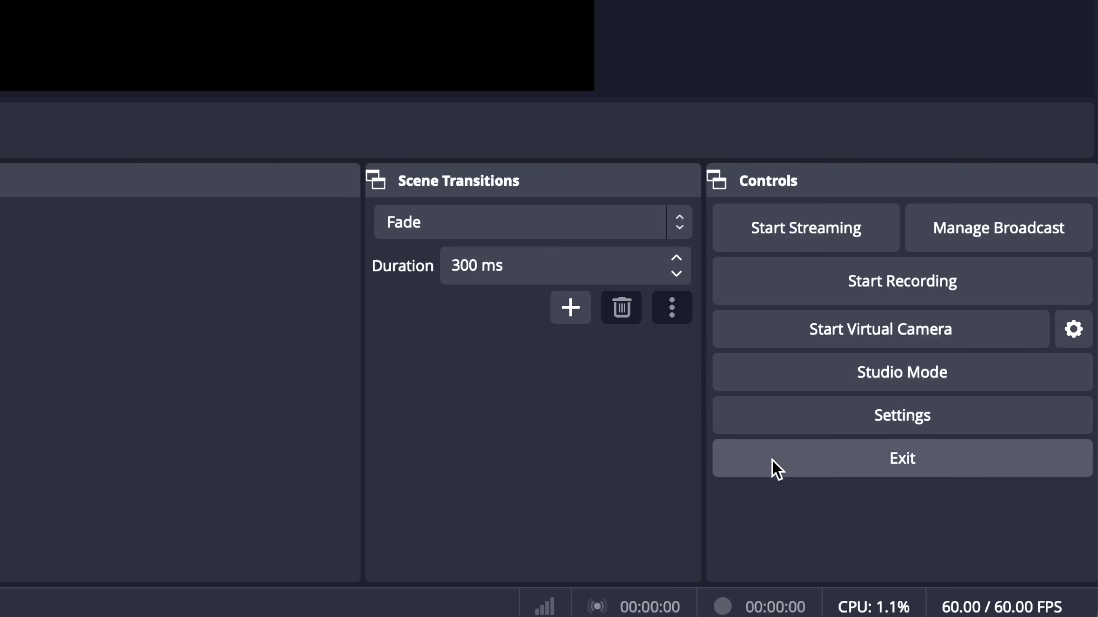
Step: Open the output settings and examine the available streaming audio bitrates, keeping 160
{"action": "left_click", "coordinate": [862, 426]}
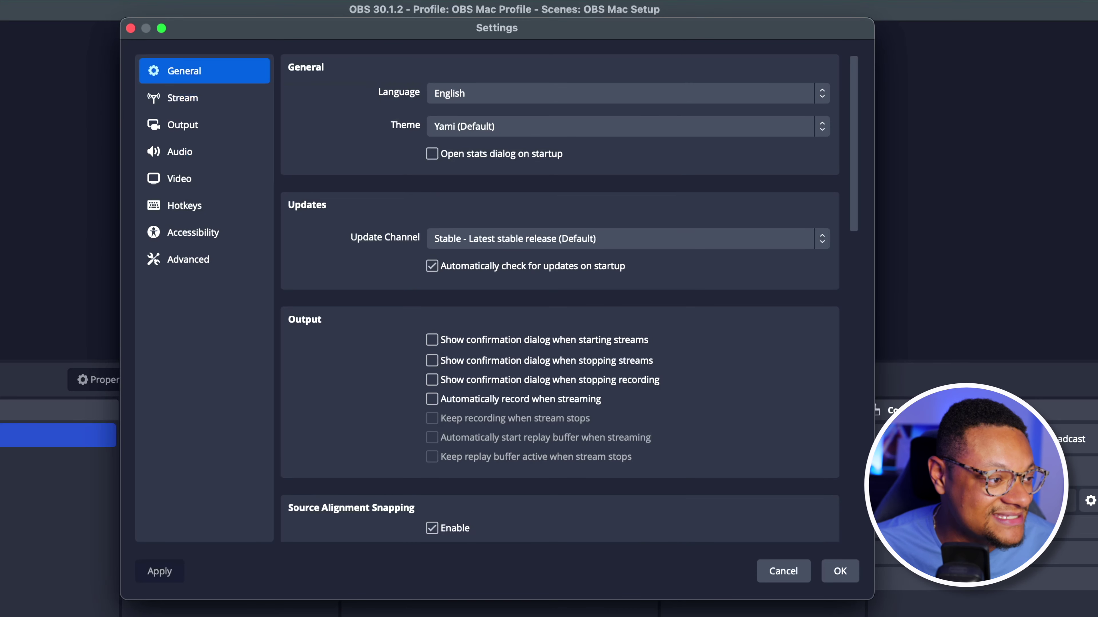
{"action": "left_click", "coordinate": [206, 125]}
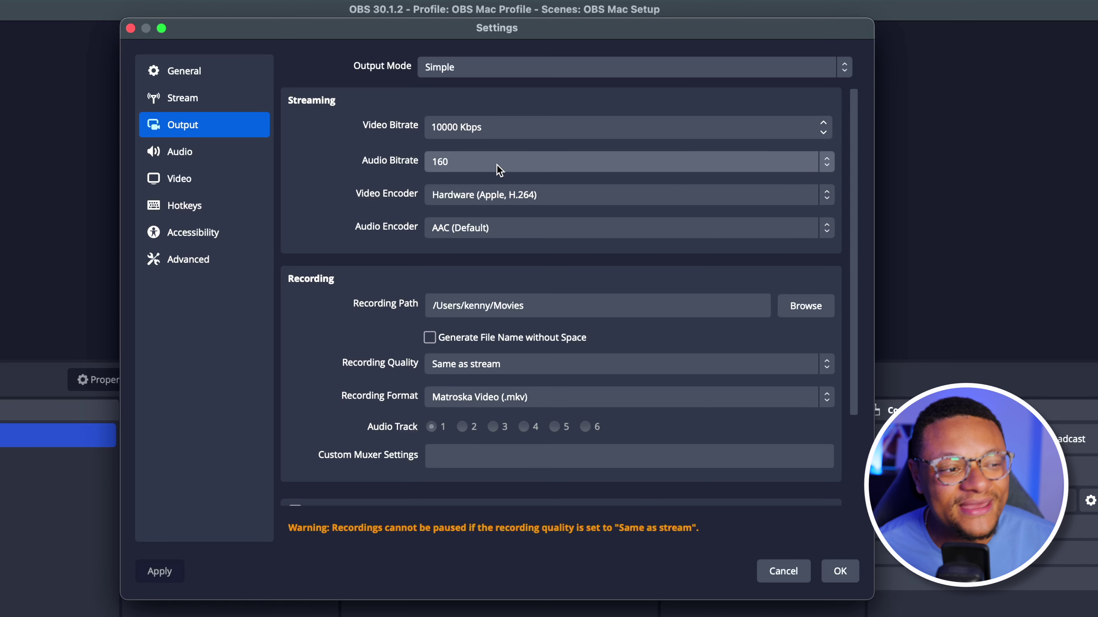
{"action": "left_click", "coordinate": [502, 167]}
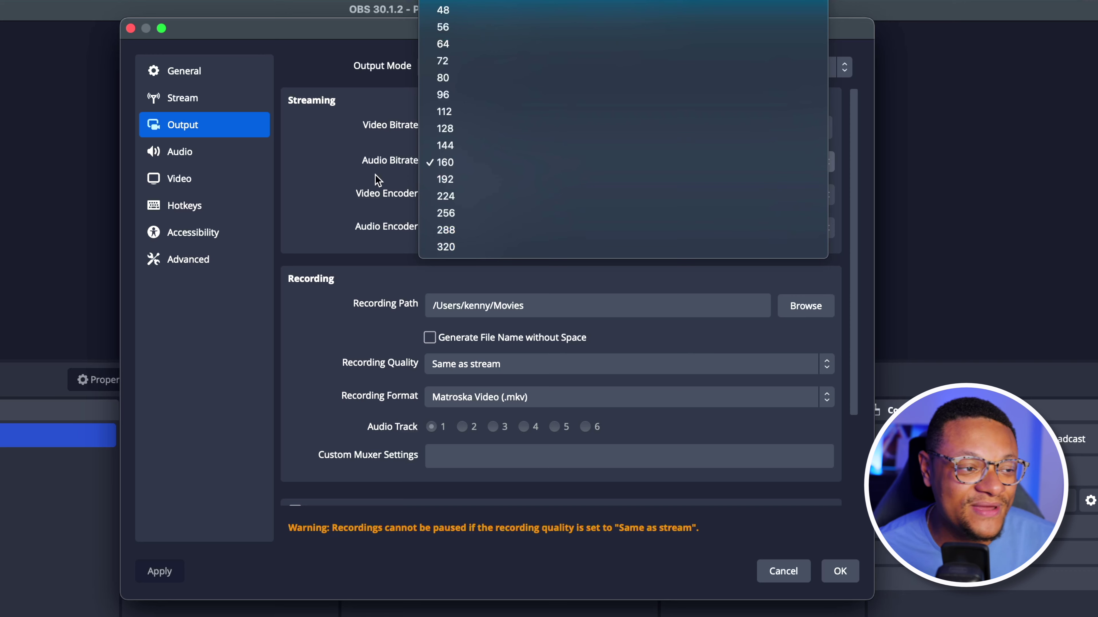
{"action": "left_click", "coordinate": [351, 168]}
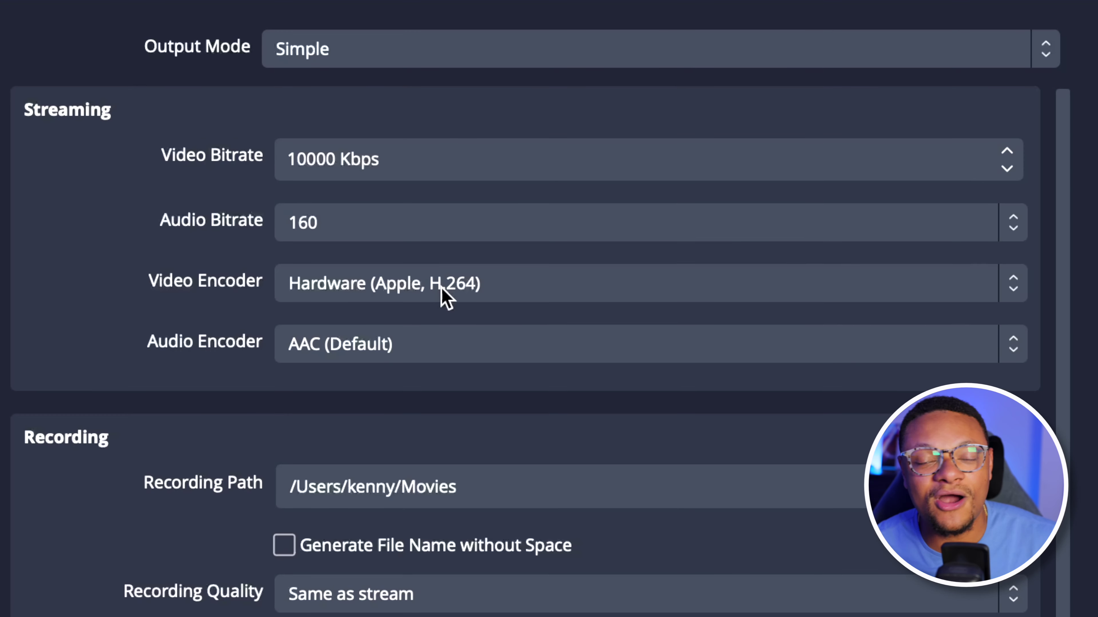
Step: Try the Software (x264) video encoder for streaming and look at its encoder presets
{"action": "left_click", "coordinate": [445, 298]}
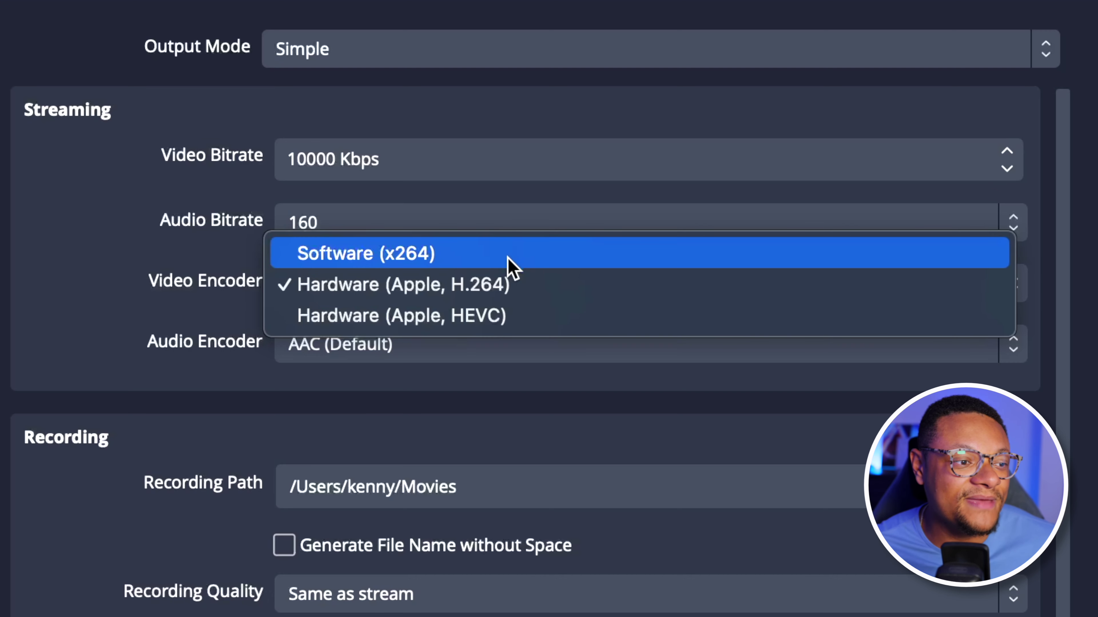
{"action": "left_click", "coordinate": [510, 265]}
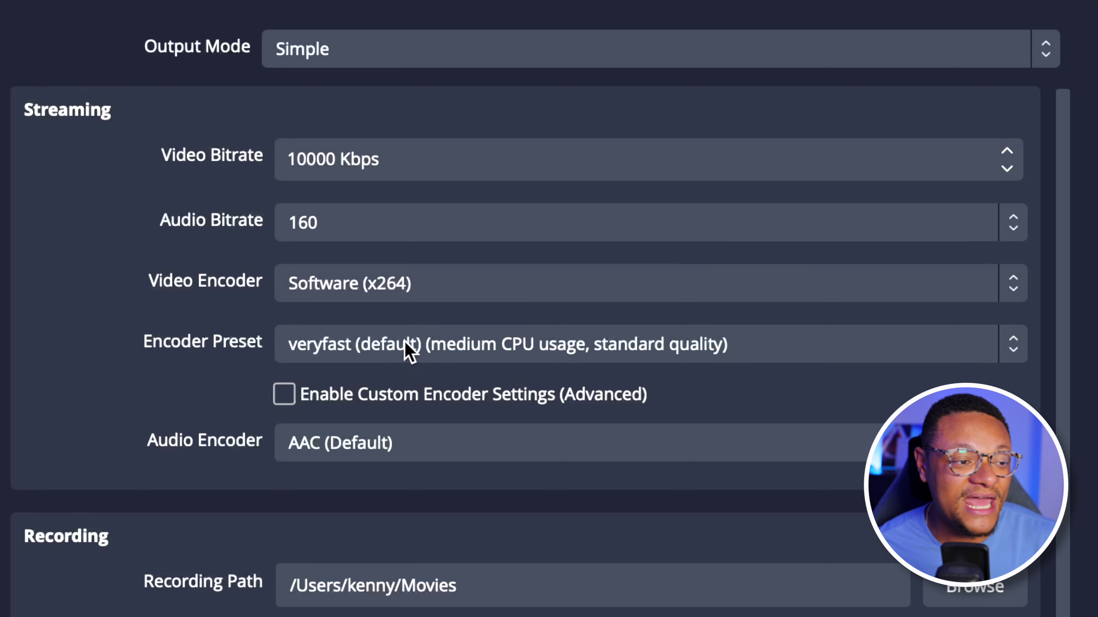
{"action": "left_click", "coordinate": [408, 351]}
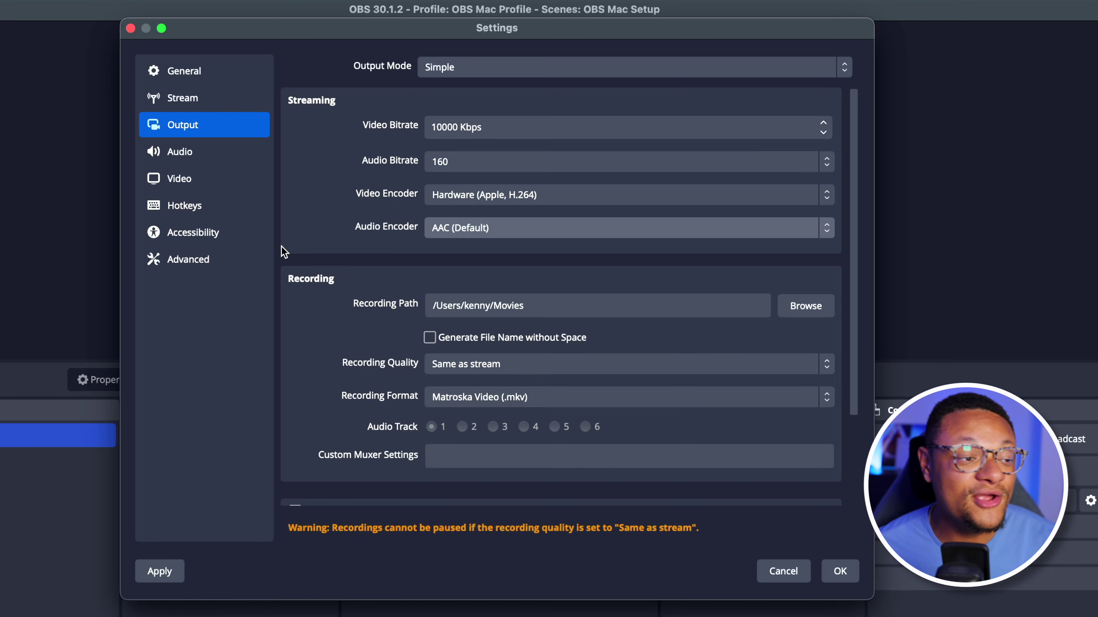
Step: Check the recording quality options, keeping Same as stream, and set the recording format to QuickTime (.mov)
{"action": "scroll", "coordinate": [281, 249], "scroll_direction": "down", "scroll_amount": 5}
{"action": "scroll", "coordinate": [281, 246], "scroll_direction": "down", "scroll_amount": 2}
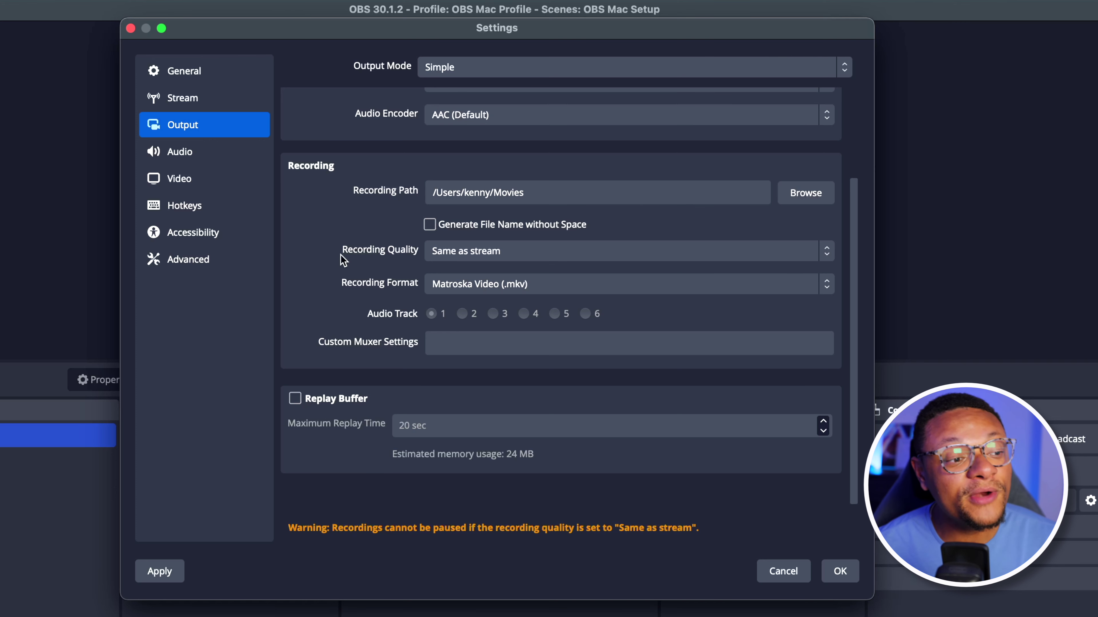
{"action": "left_click", "coordinate": [515, 250]}
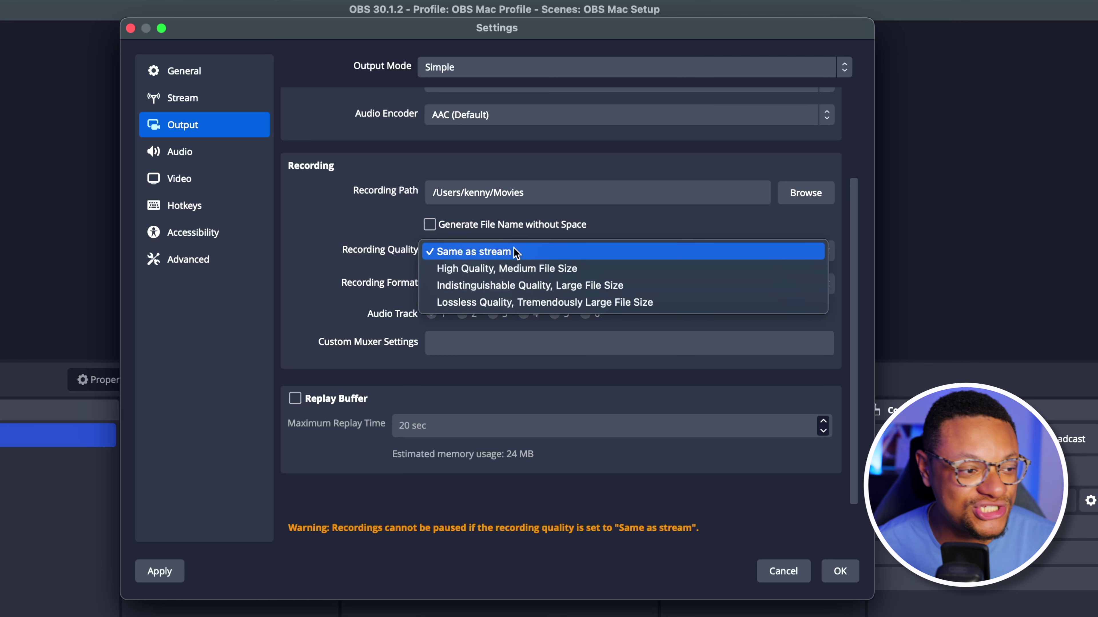
{"action": "left_click", "coordinate": [376, 243]}
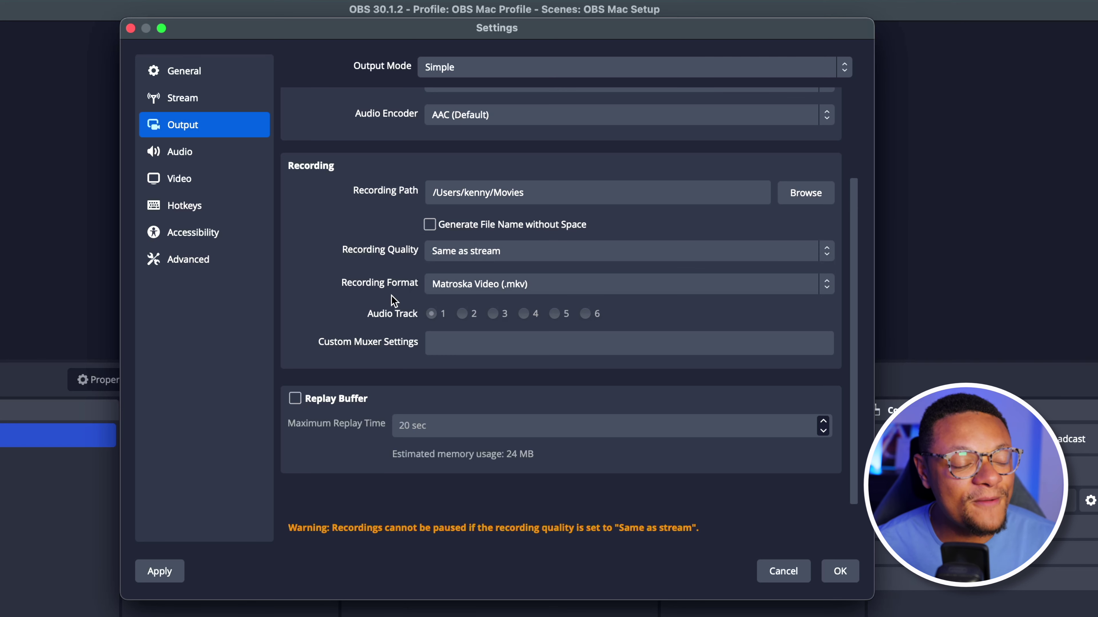
{"action": "left_click", "coordinate": [520, 296]}
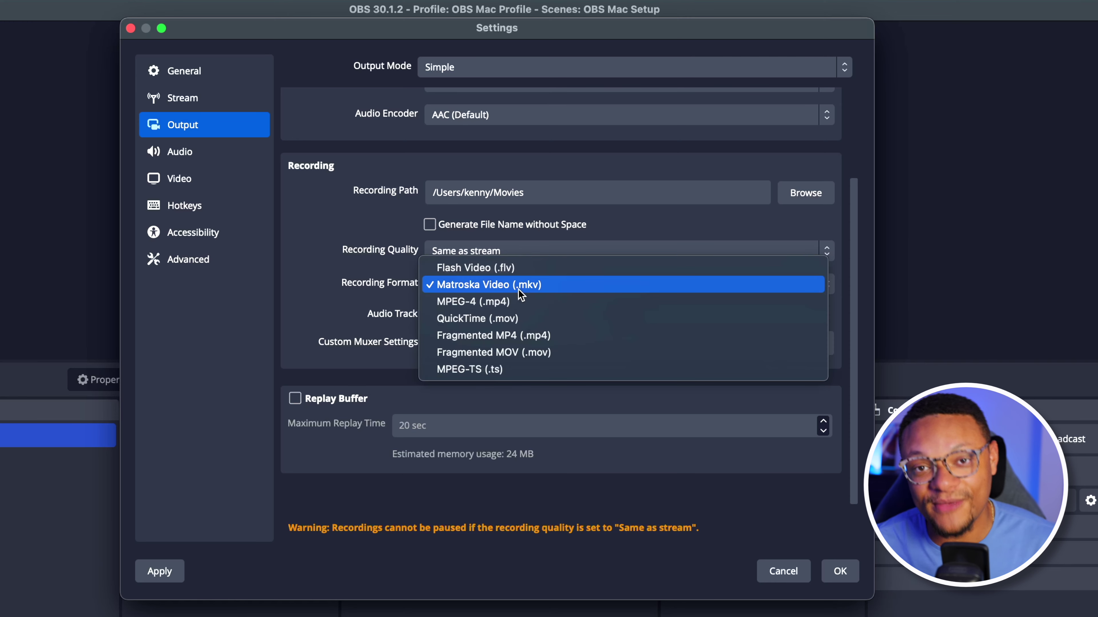
{"action": "left_click", "coordinate": [529, 321]}
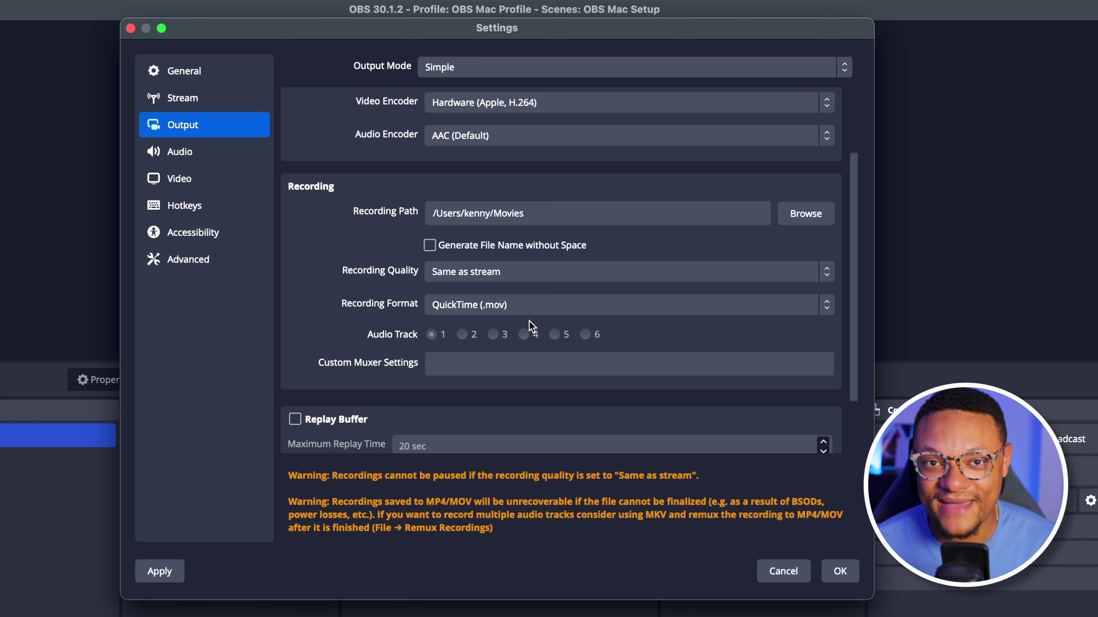
Step: Try enabling the Replay Buffer in the output settings and turn it off again
{"action": "scroll", "coordinate": [529, 321], "scroll_direction": "down", "scroll_amount": 3}
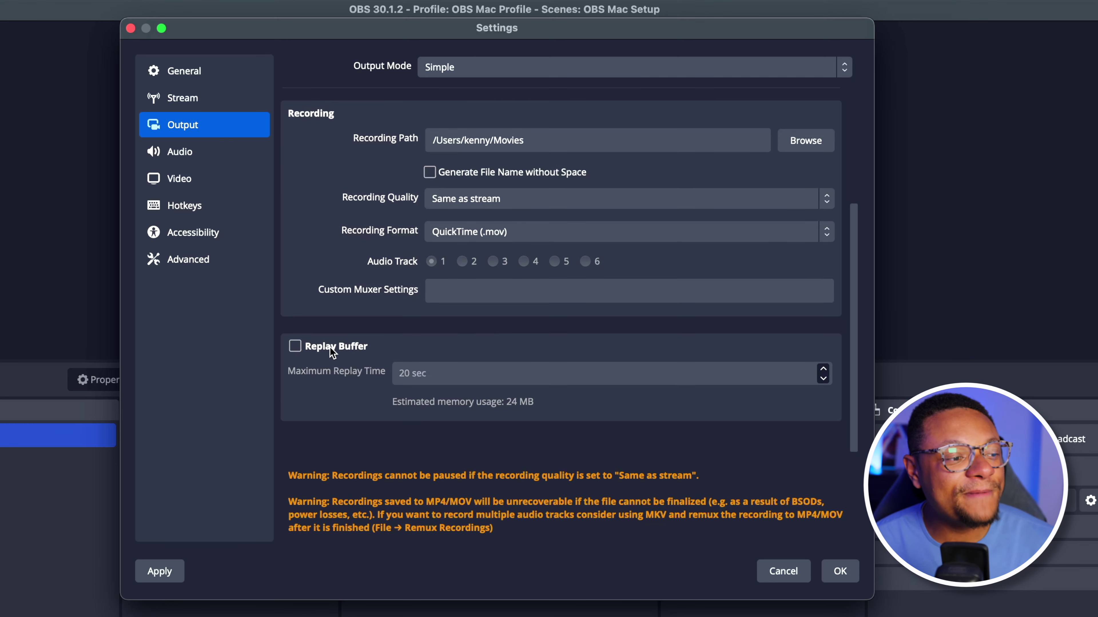
{"action": "left_click", "coordinate": [295, 347]}
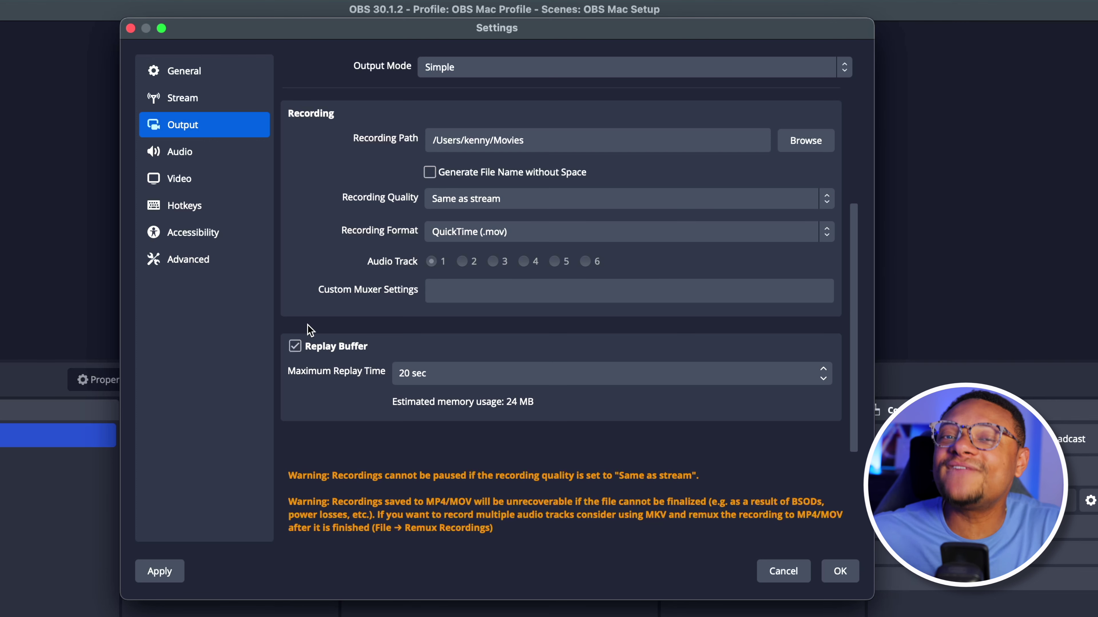
{"action": "left_click", "coordinate": [295, 346]}
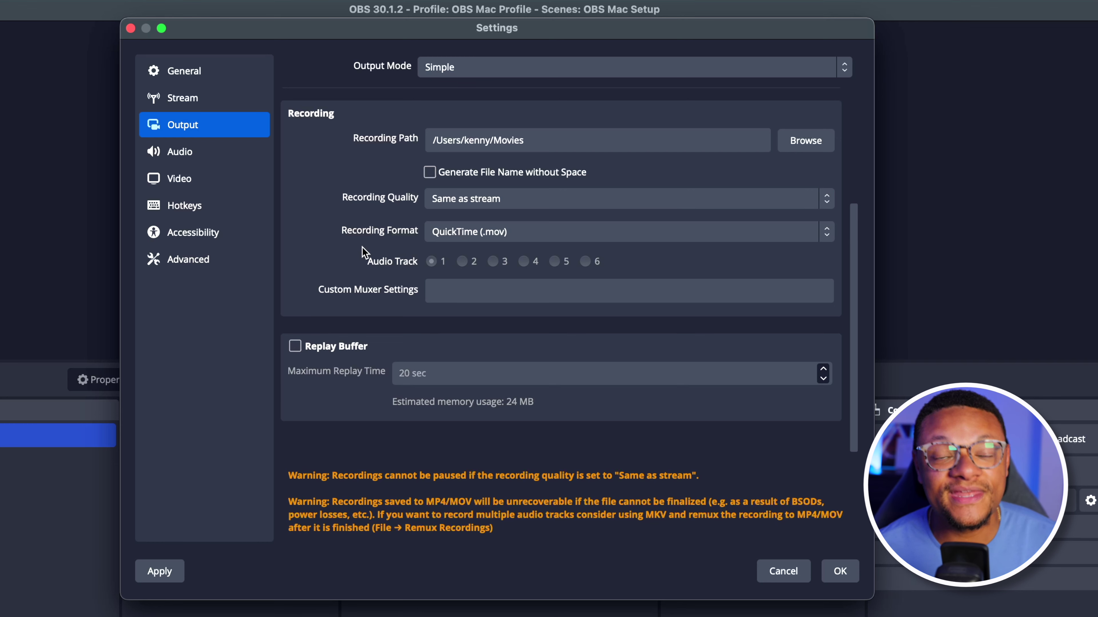
Step: Set both the base canvas and output scaled resolutions to 3840x2160 in the video settings
{"action": "left_click", "coordinate": [216, 180]}
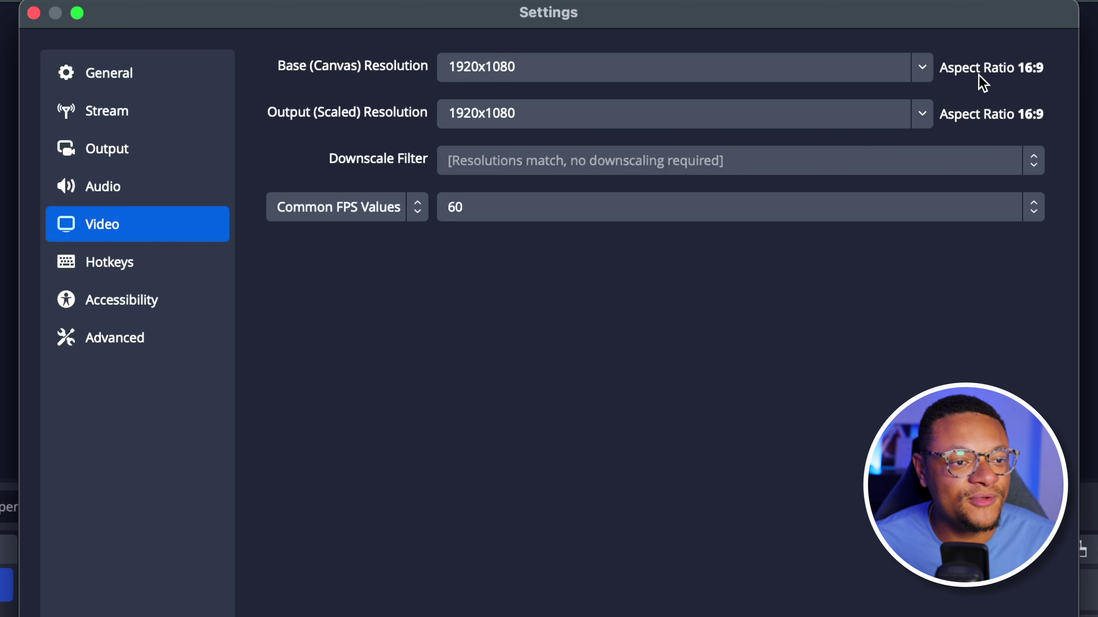
{"action": "left_click", "coordinate": [922, 67]}
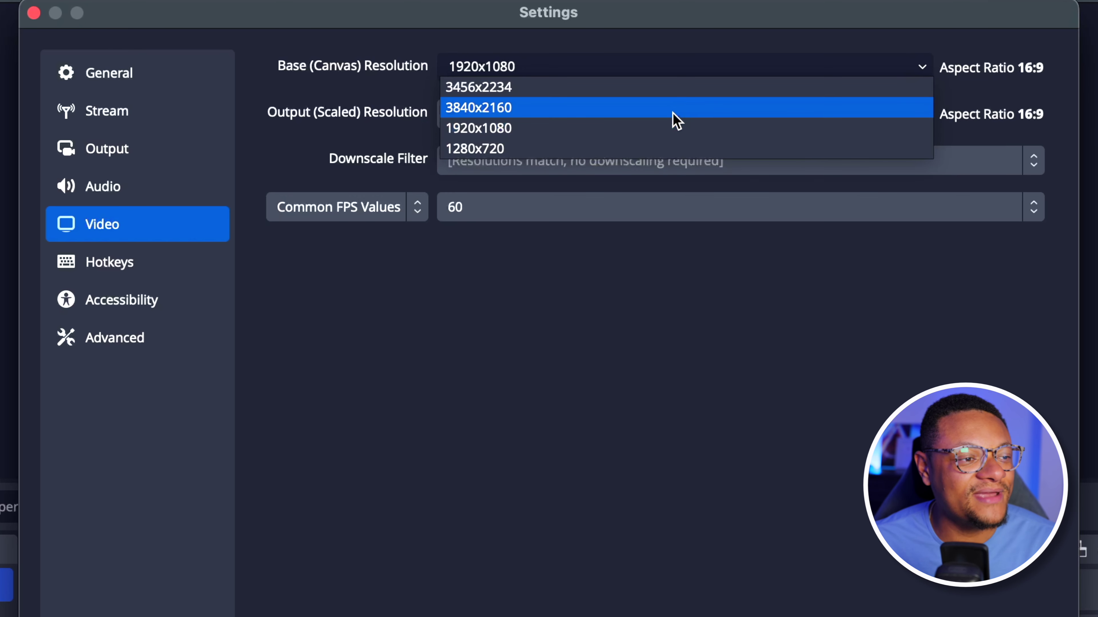
{"action": "left_click", "coordinate": [672, 113]}
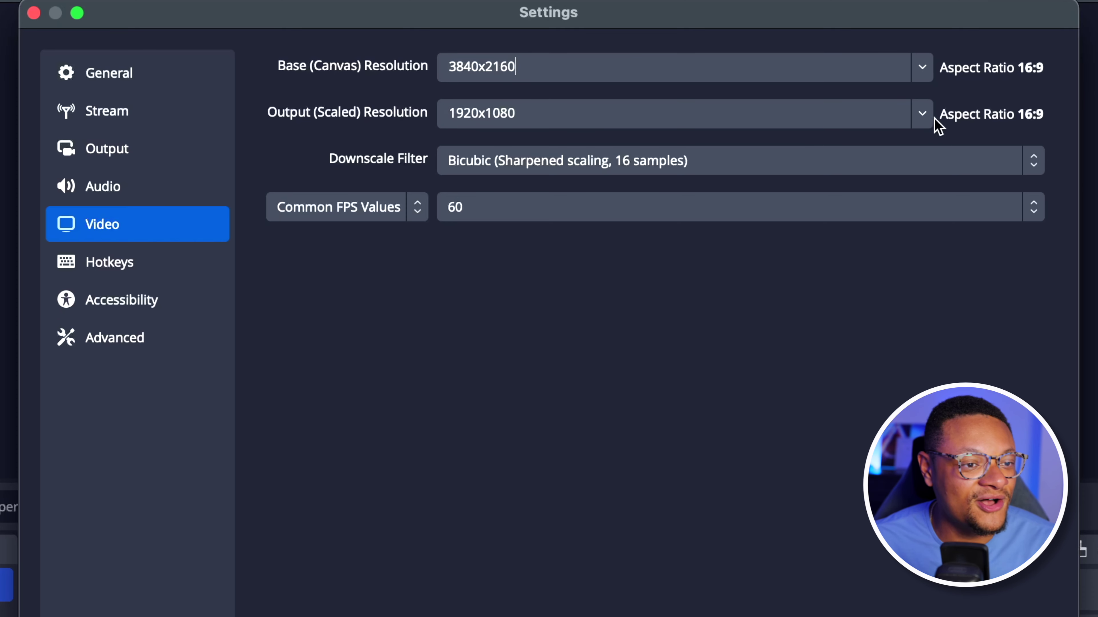
{"action": "left_click", "coordinate": [922, 114]}
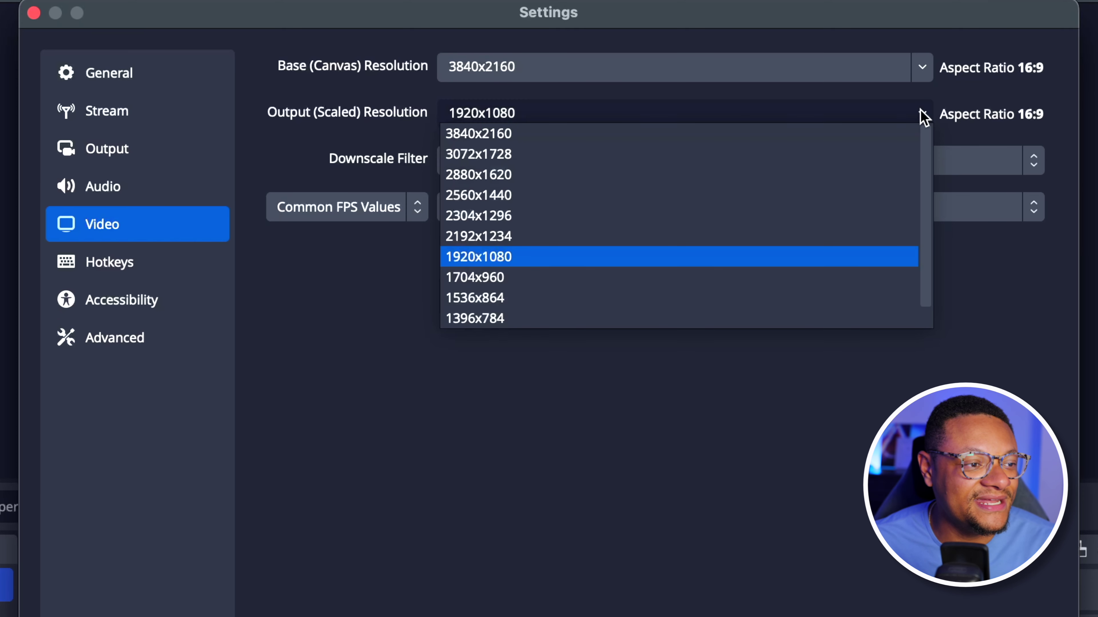
{"action": "left_click", "coordinate": [718, 139]}
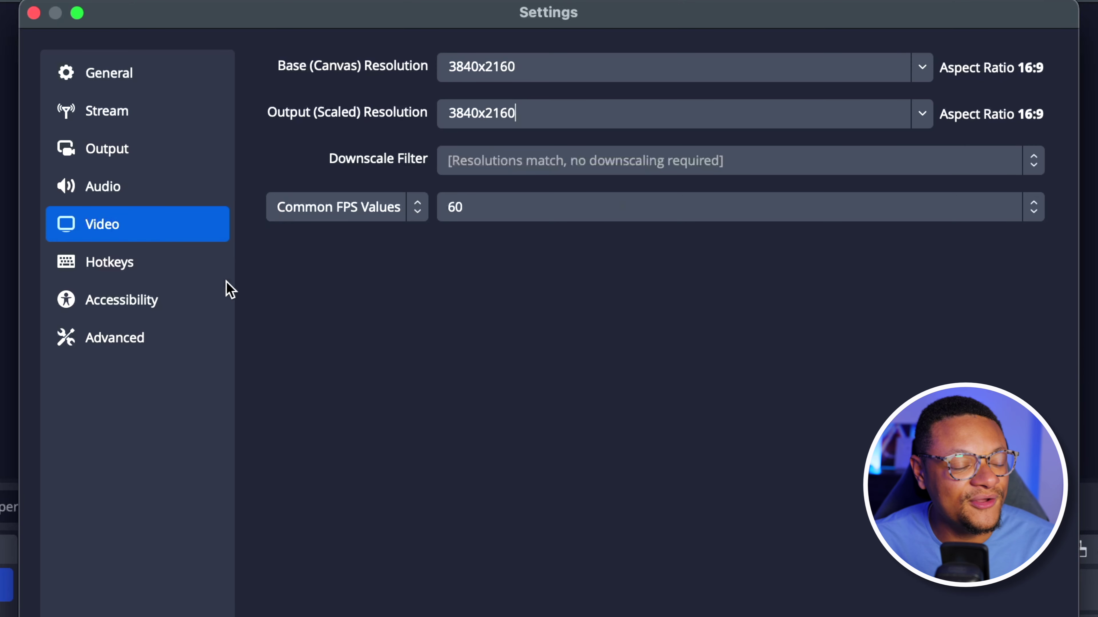
{"action": "left_click", "coordinate": [525, 207]}
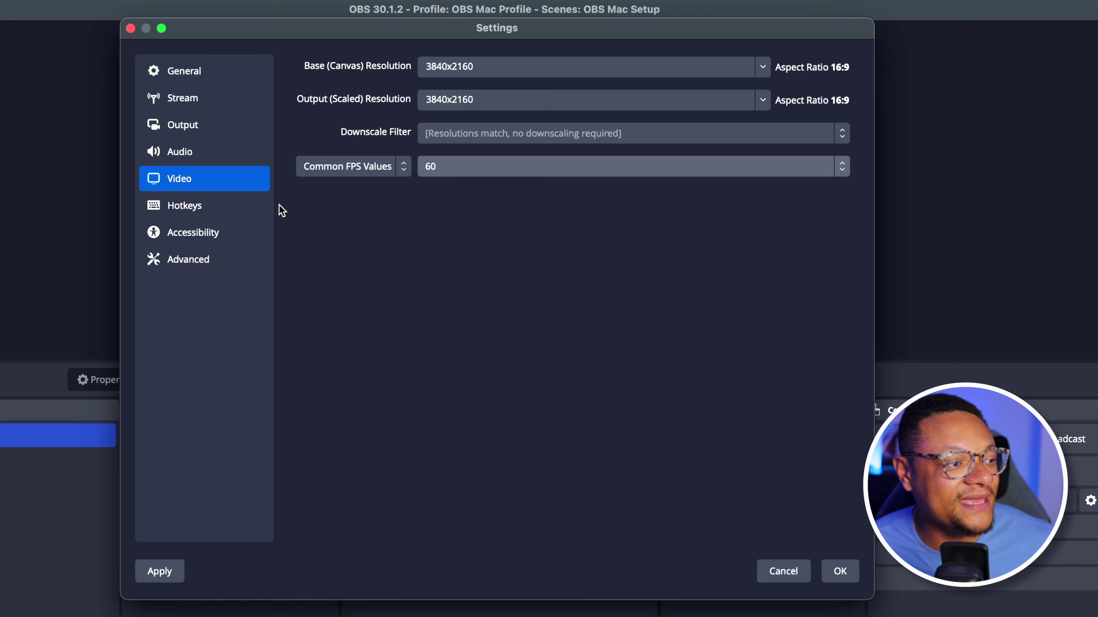
Step: Revisit the streaming video bitrate in the output settings, and save the settings with both resolutions at 1920x1080 and 30 FPS
{"action": "left_click", "coordinate": [215, 135]}
{"action": "scroll", "coordinate": [318, 160], "scroll_direction": "up", "scroll_amount": 5}
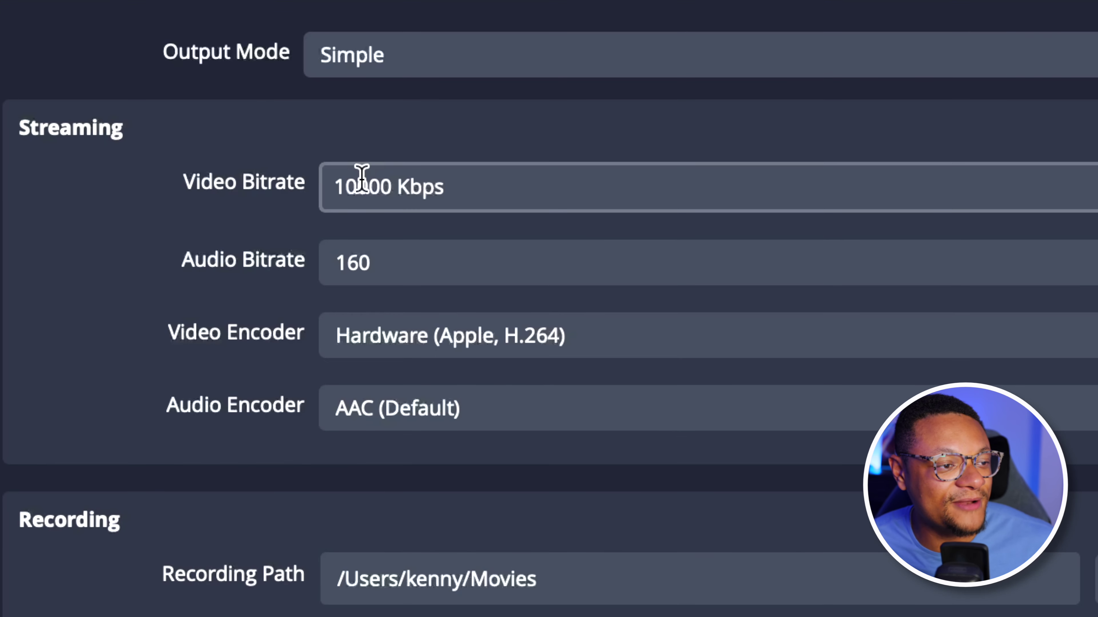
{"action": "double_click", "coordinate": [361, 181]}
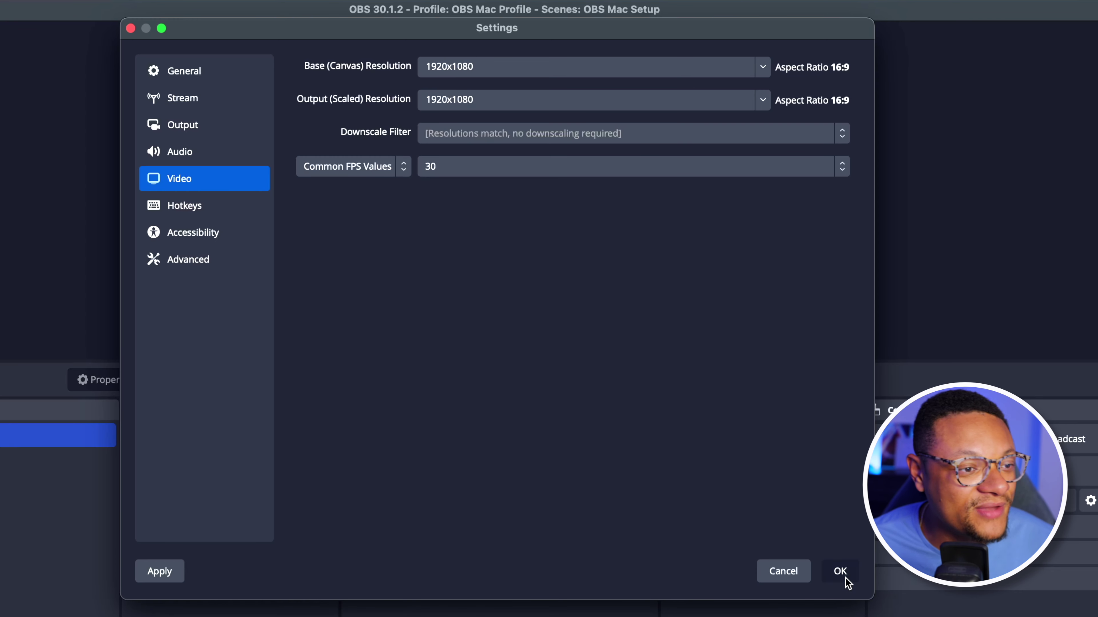
{"action": "left_click", "coordinate": [845, 577]}
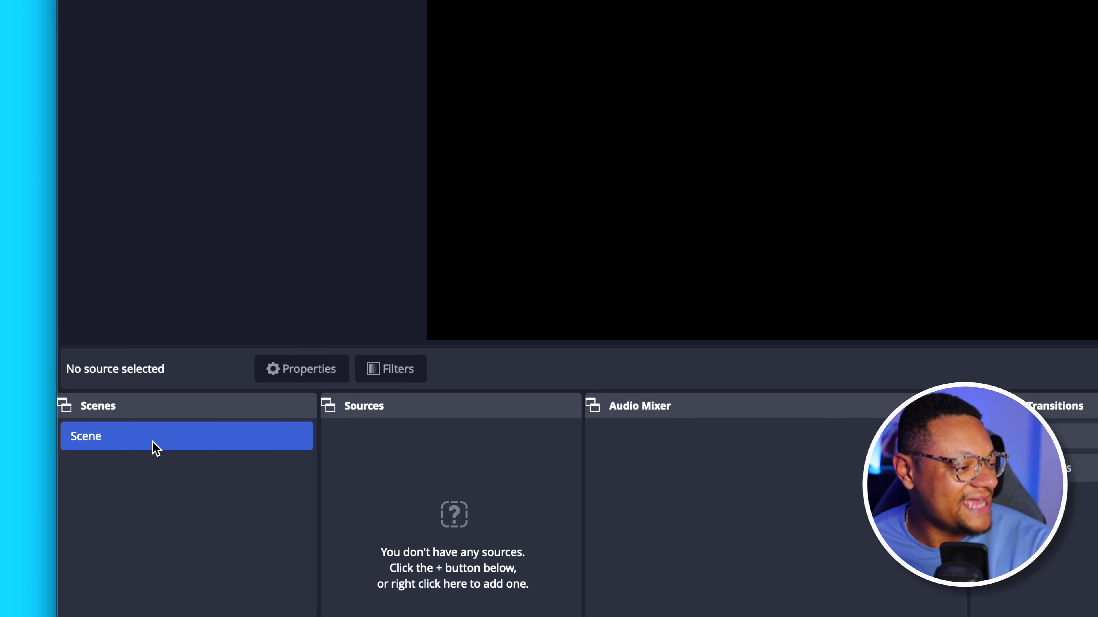
Step: Rename the existing scene to Gameplay
{"action": "right_click", "coordinate": [152, 449]}
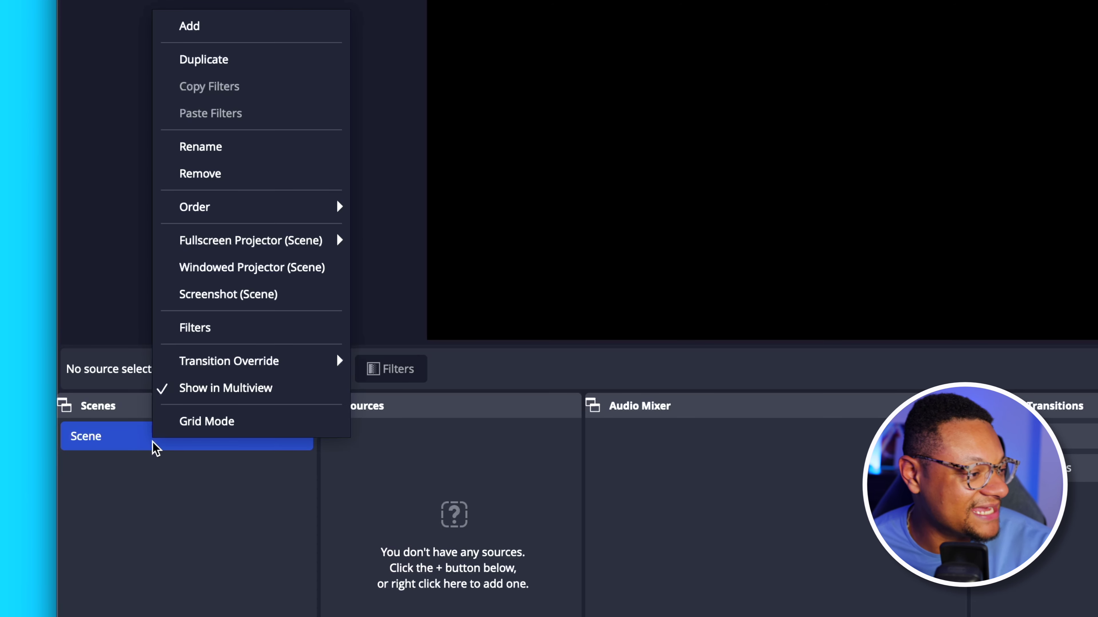
{"action": "left_click", "coordinate": [279, 152]}
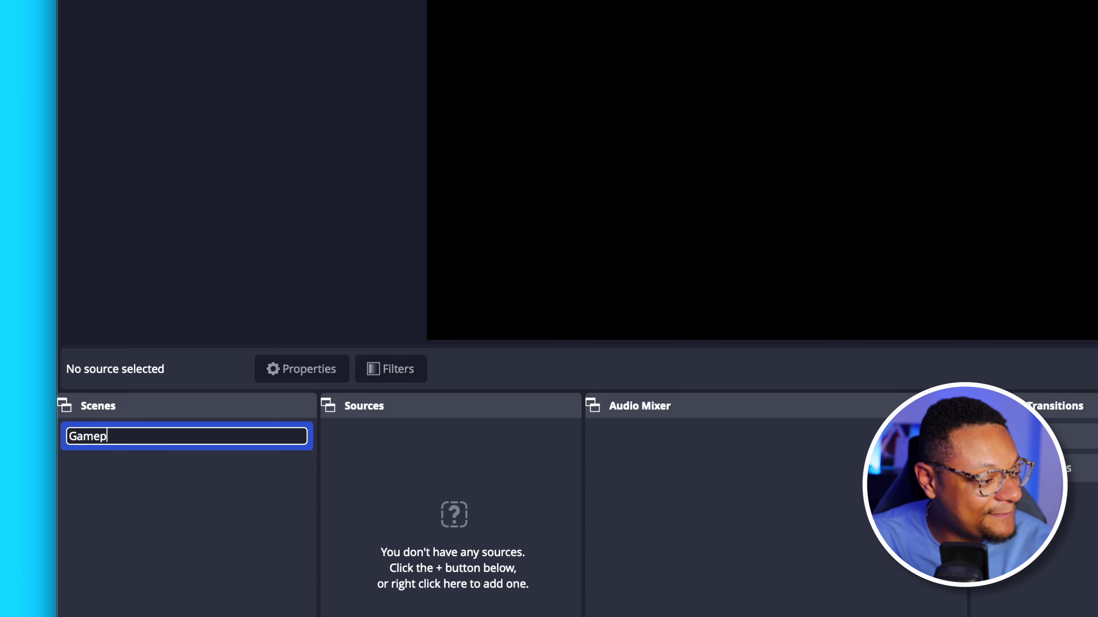
{"action": "key", "text": "Return"}
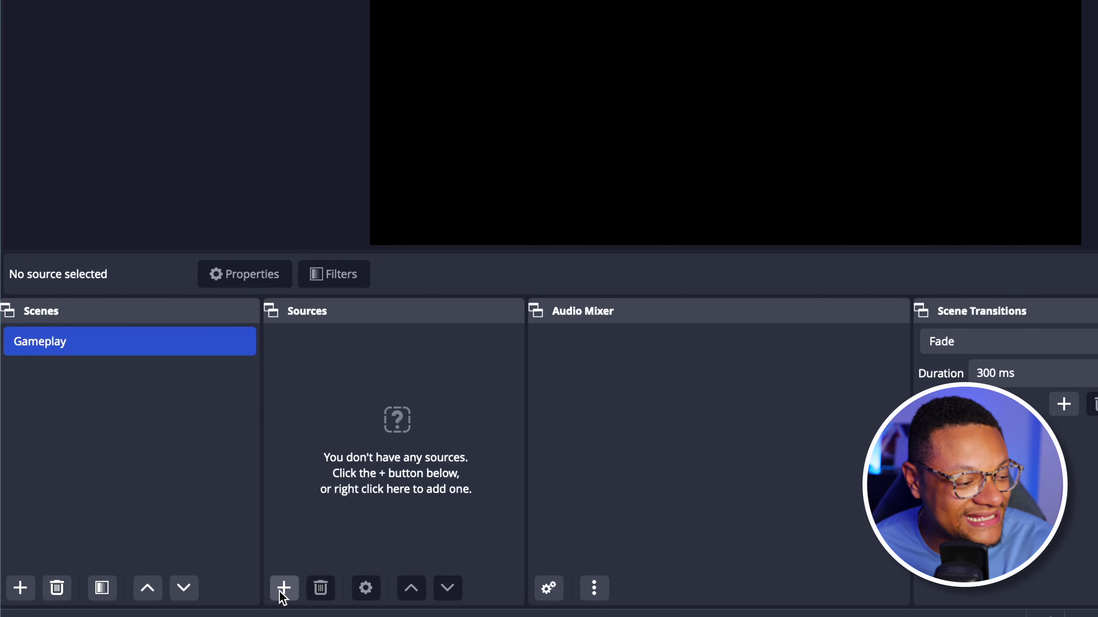
Step: Add a Video Capture Device source named Elgato 4K X to the Gameplay scene, using the Elgato 4K X device
{"action": "left_click", "coordinate": [280, 584]}
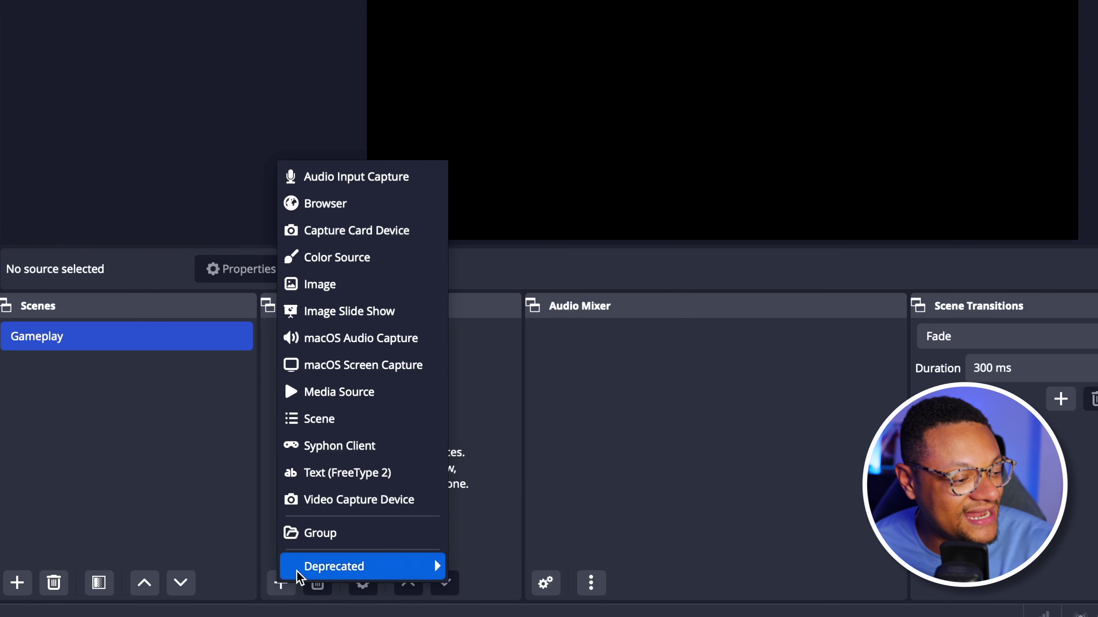
{"action": "left_click", "coordinate": [388, 500]}
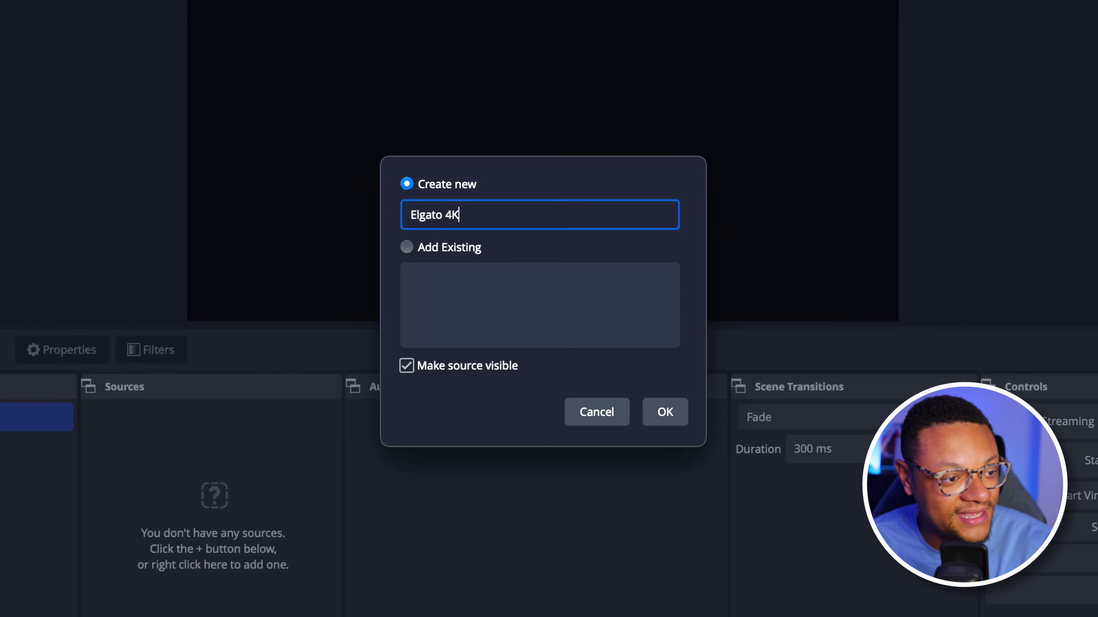
{"action": "left_click", "coordinate": [665, 411]}
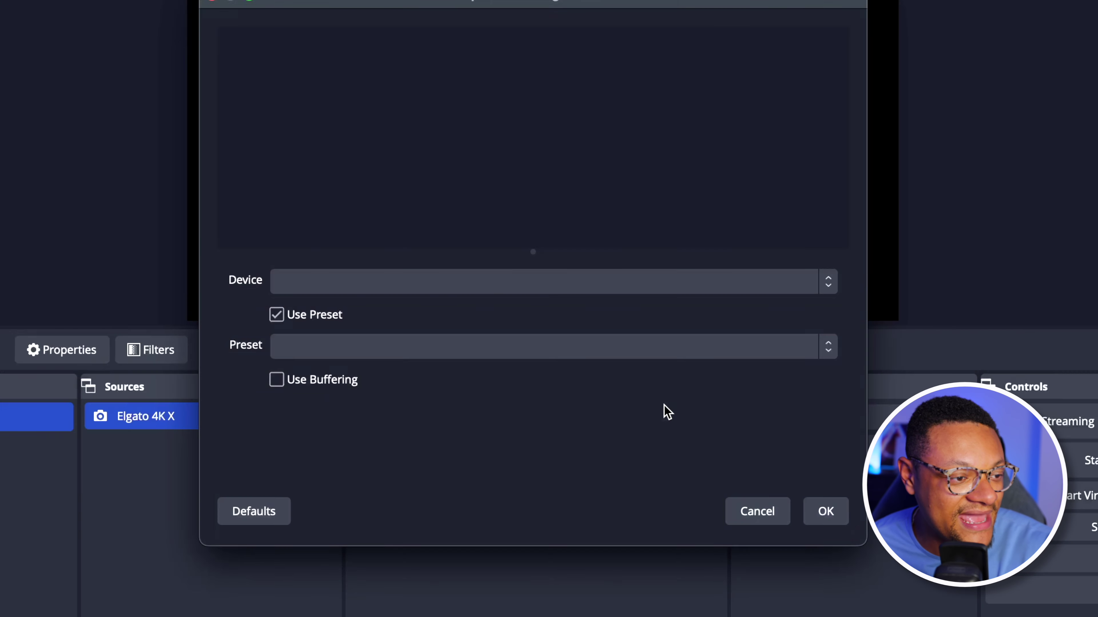
{"action": "left_click", "coordinate": [307, 282]}
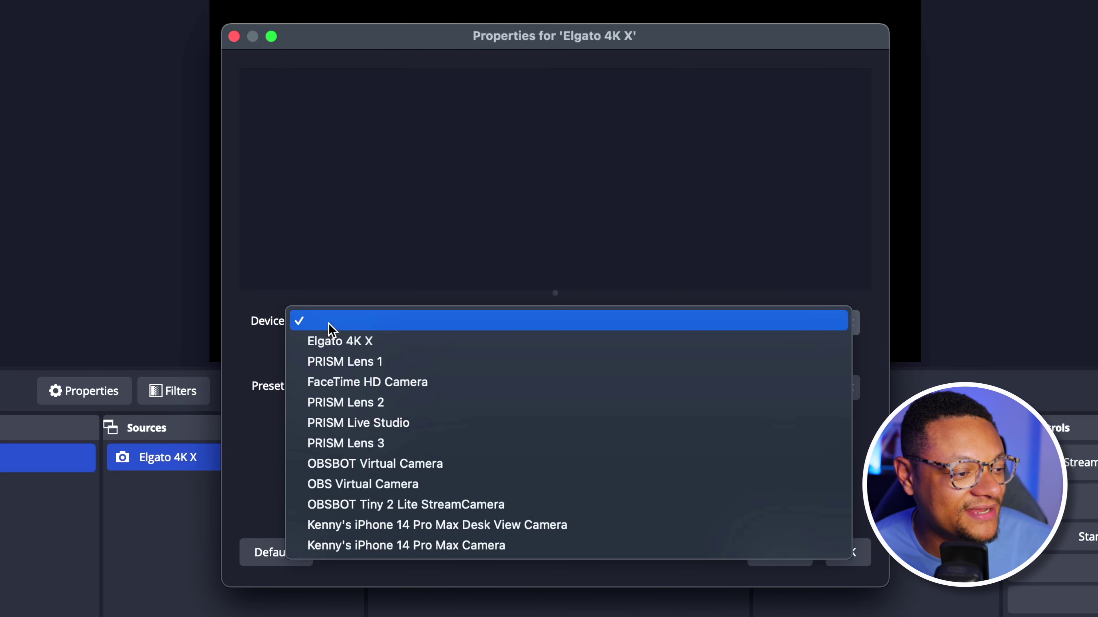
{"action": "left_click", "coordinate": [480, 342]}
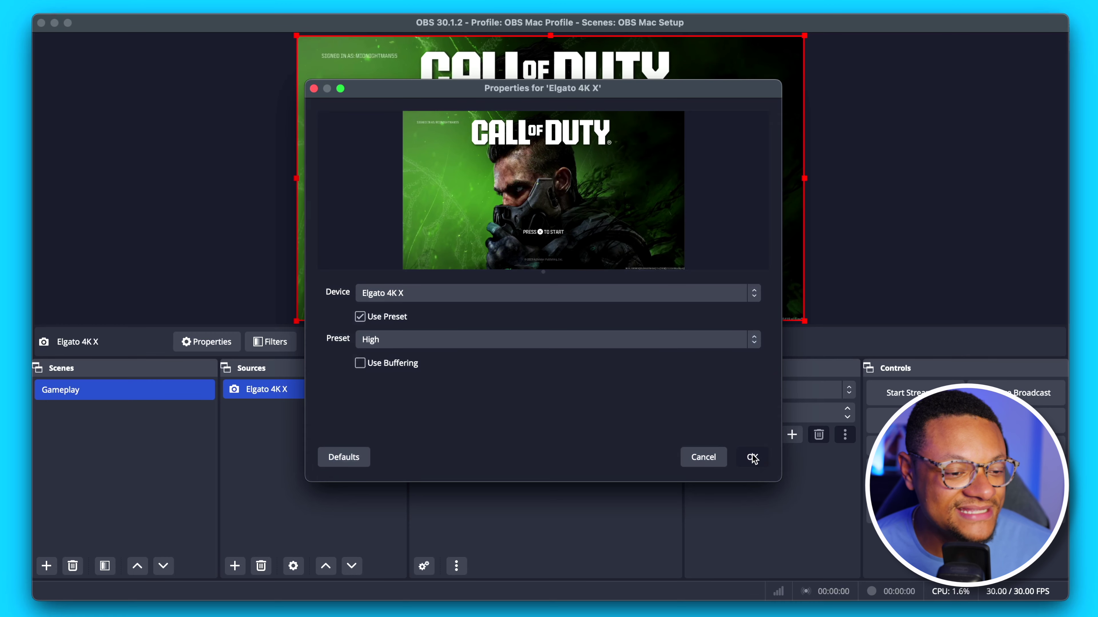
{"action": "left_click", "coordinate": [848, 552]}
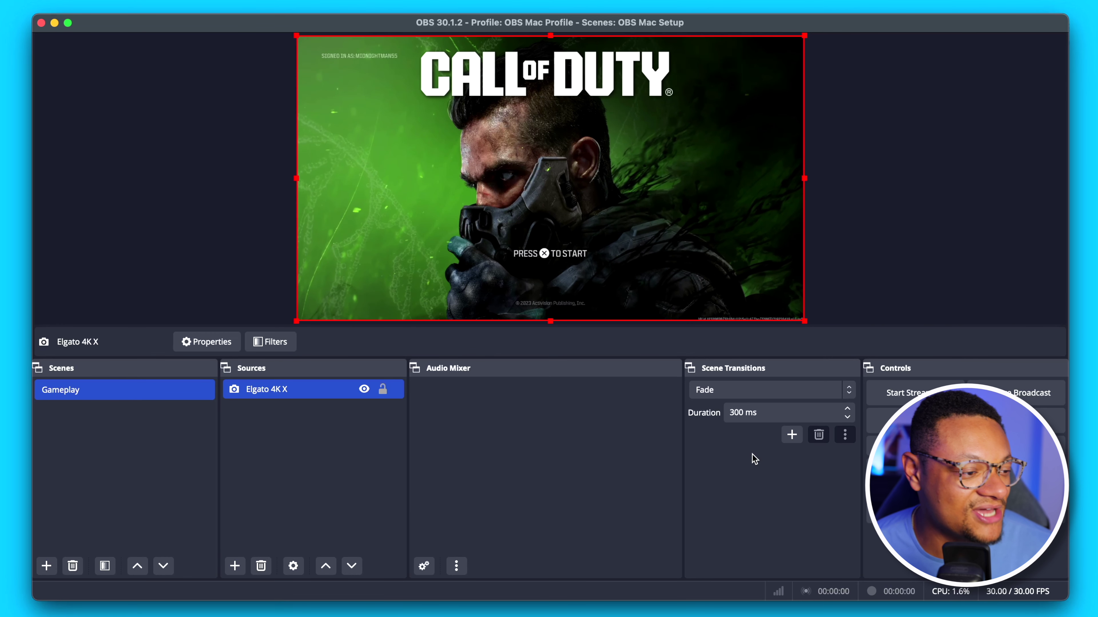
{"action": "left_click", "coordinate": [224, 253]}
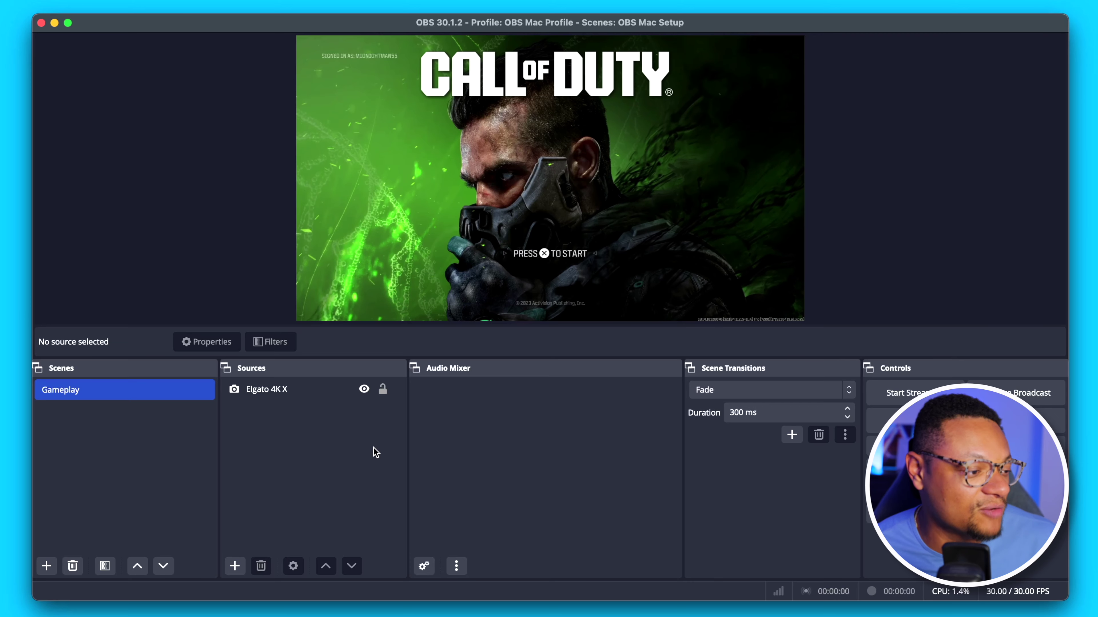
Step: Add a macOS Screen Capture source with its default name to the Gameplay scene
{"action": "left_click", "coordinate": [235, 567]}
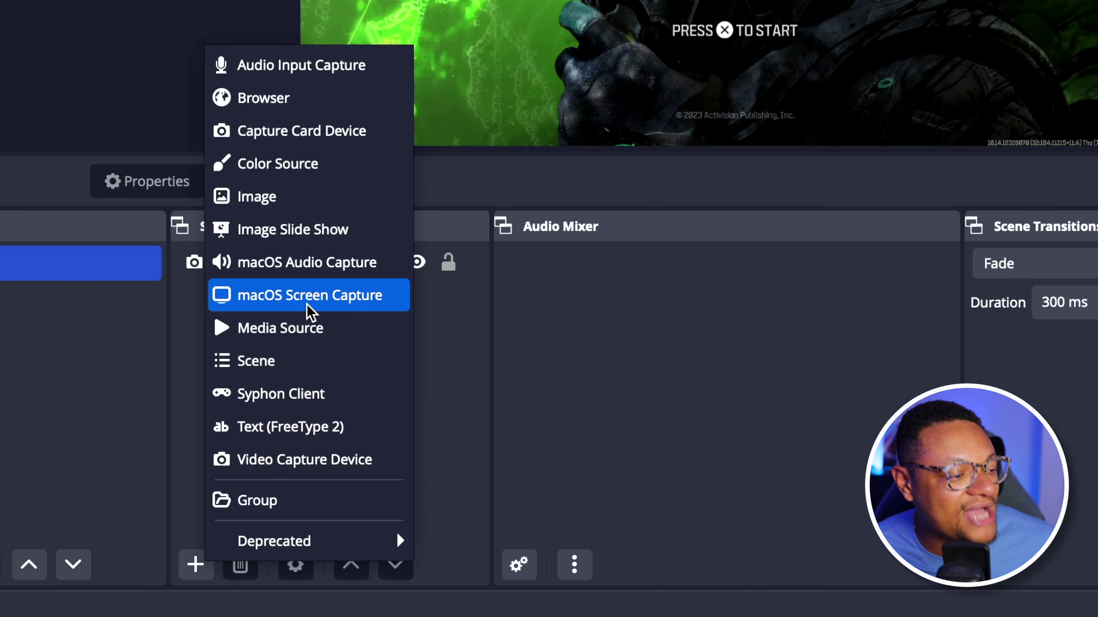
{"action": "left_click", "coordinate": [309, 303]}
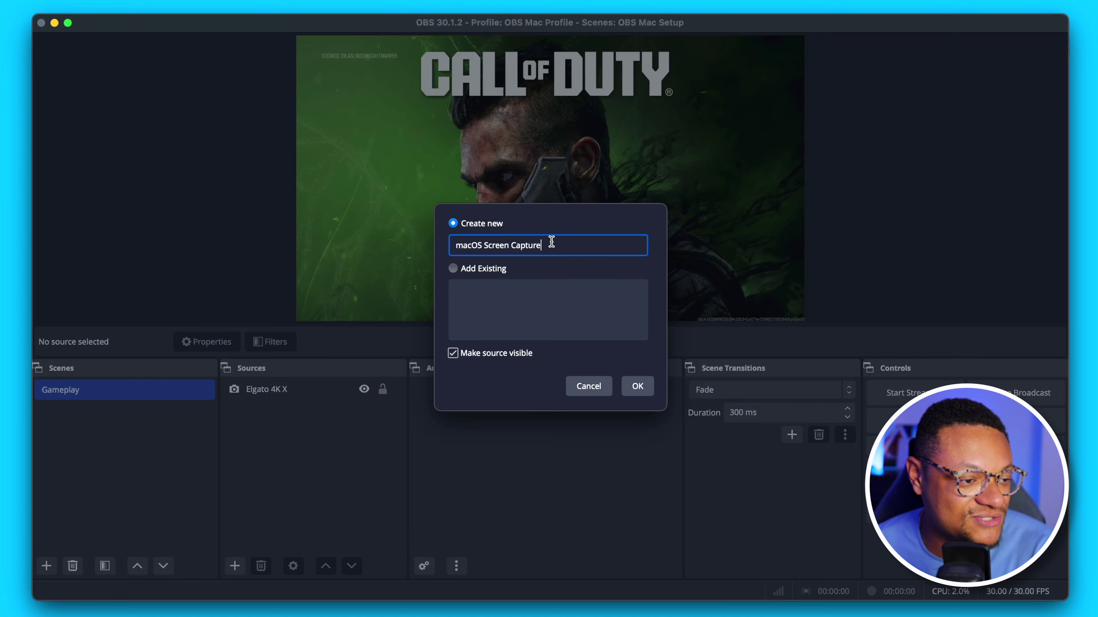
{"action": "left_click", "coordinate": [637, 386]}
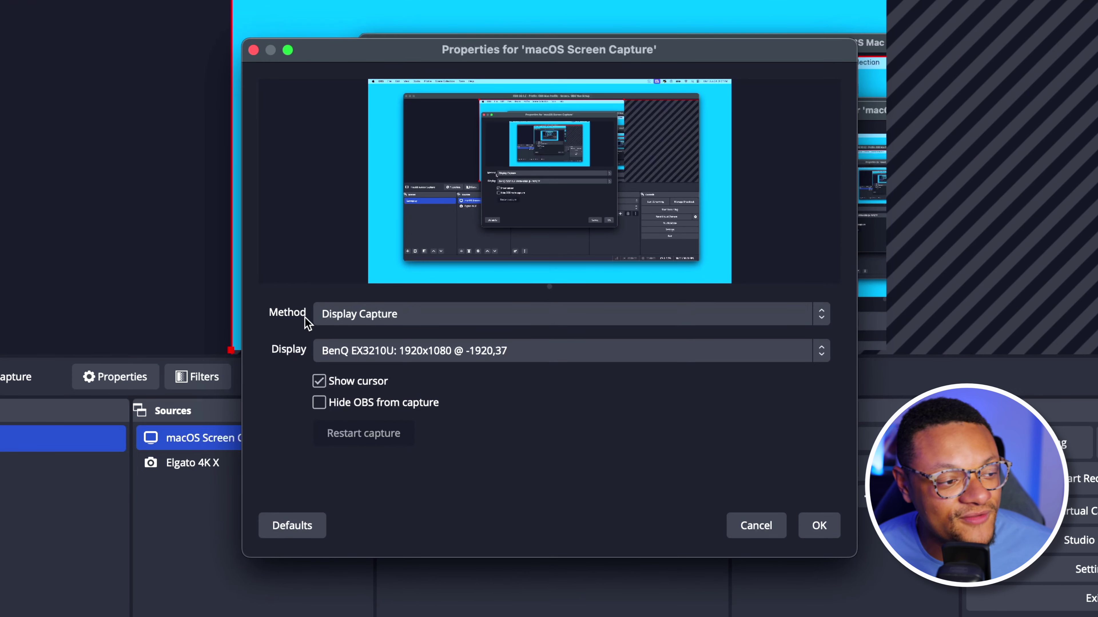
Step: Switch the screen capture method to Window Capture and look through the windows that can be captured
{"action": "left_click", "coordinate": [428, 320]}
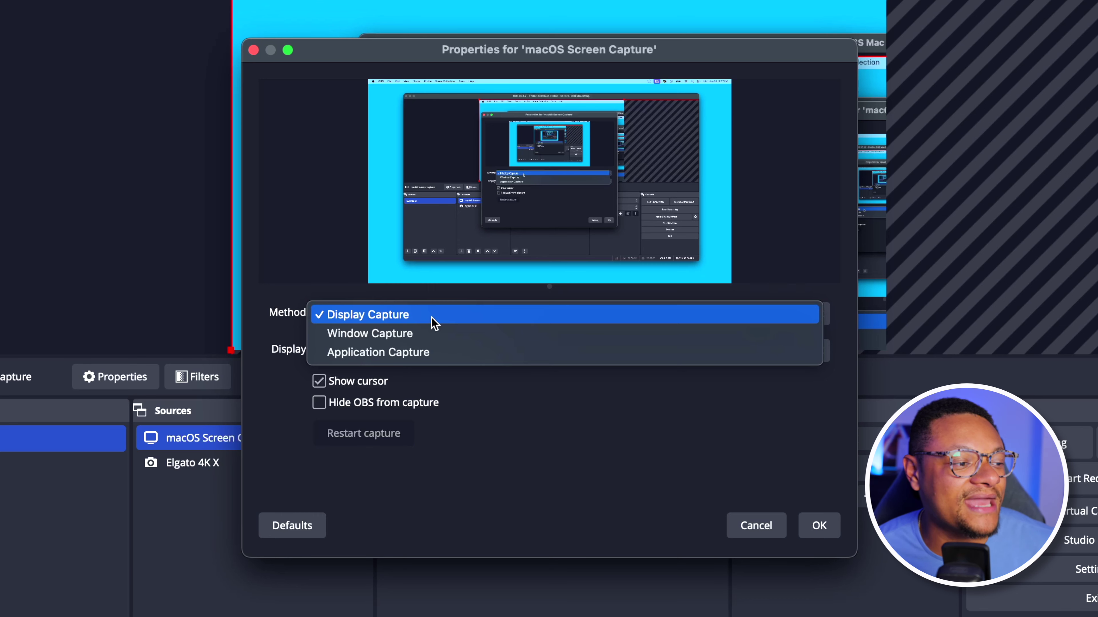
{"action": "left_click", "coordinate": [471, 337]}
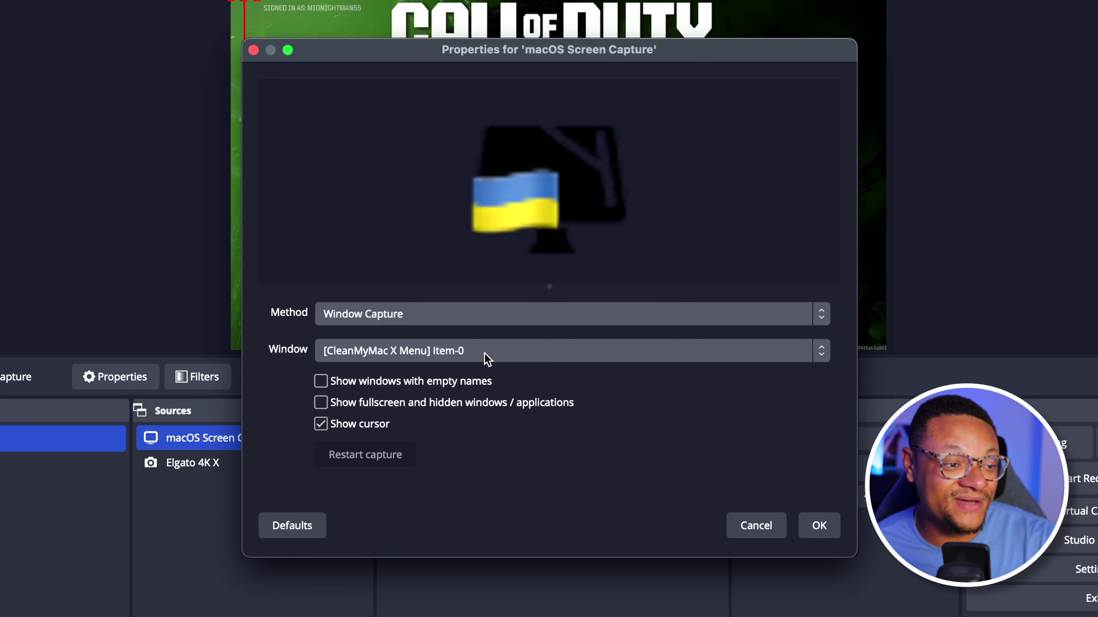
{"action": "left_click", "coordinate": [487, 358]}
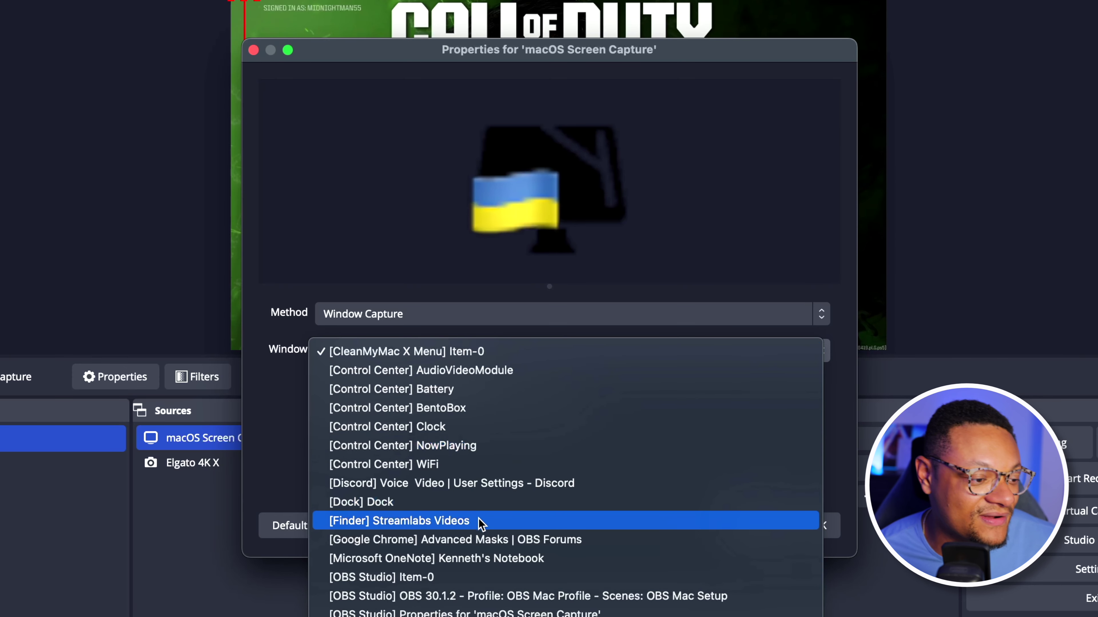
{"action": "left_click", "coordinate": [286, 332]}
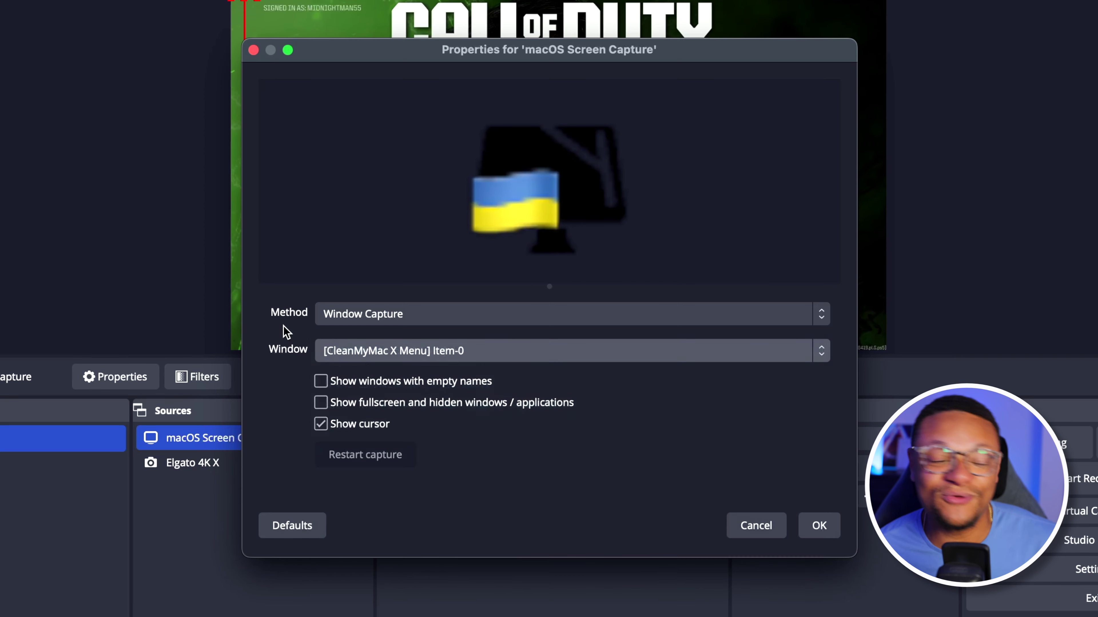
Step: Switch the screen capture method to Application Capture, check the available displays and open the application choices
{"action": "left_click", "coordinate": [444, 314]}
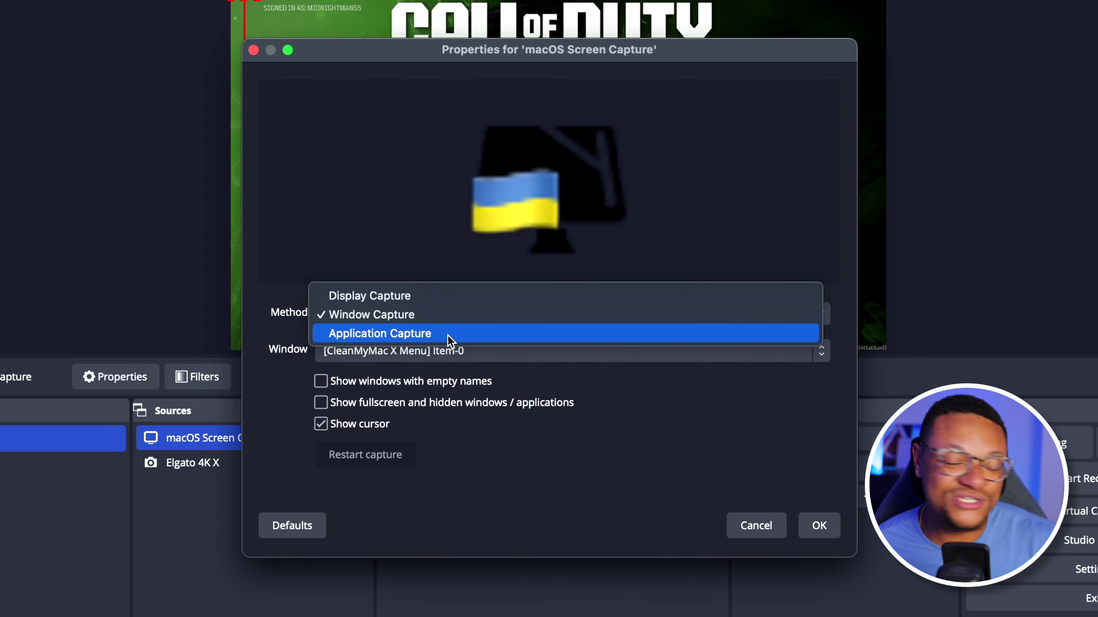
{"action": "left_click", "coordinate": [448, 335]}
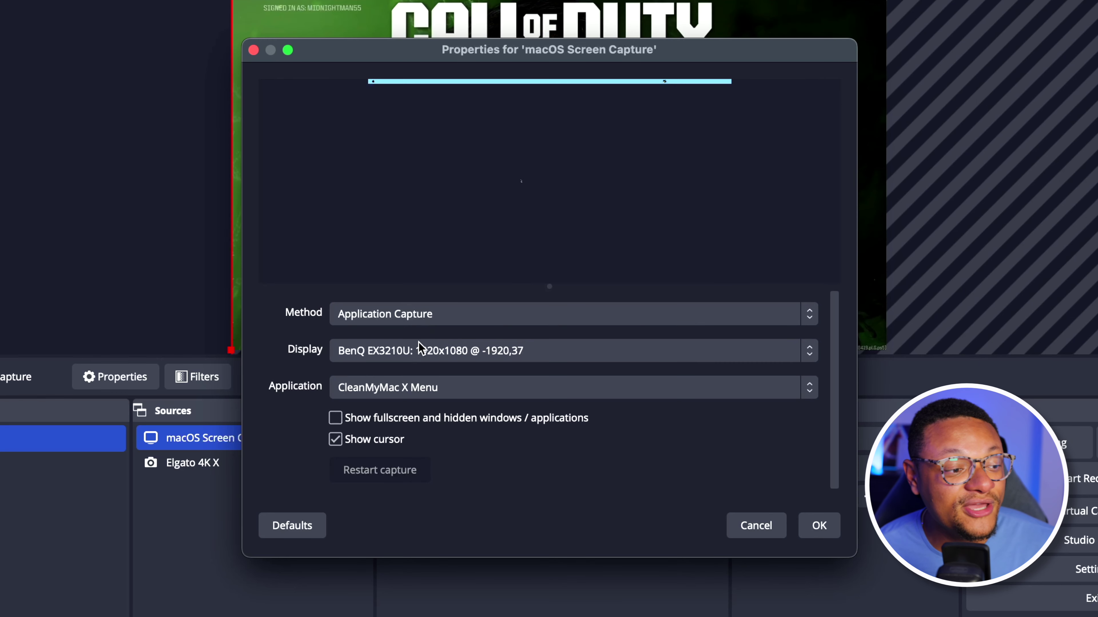
{"action": "left_click", "coordinate": [419, 350]}
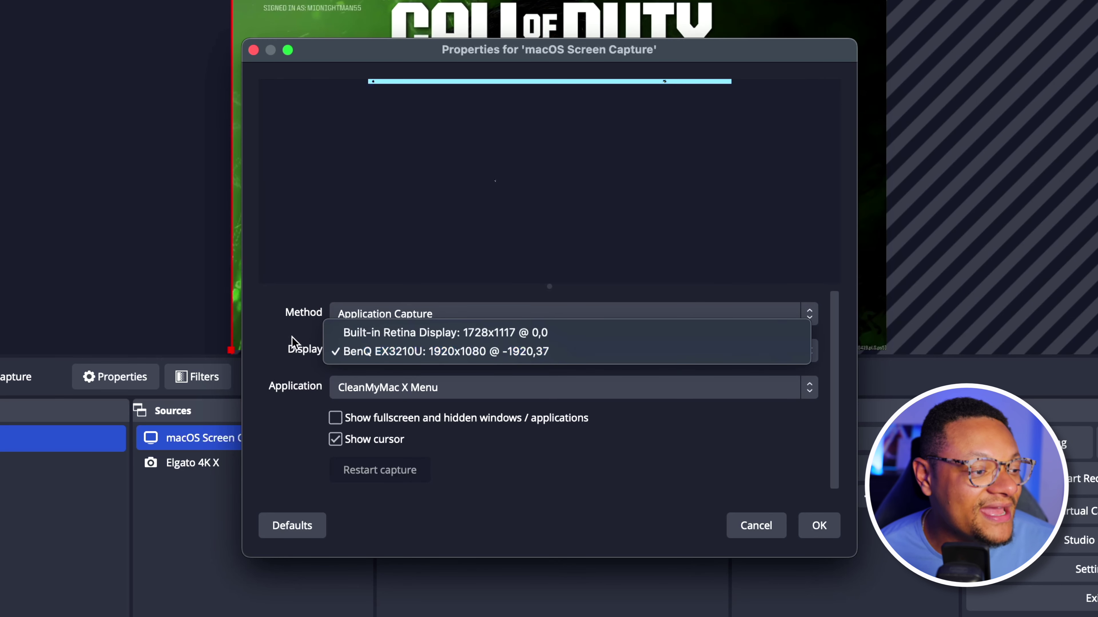
{"action": "left_click", "coordinate": [317, 345]}
{"action": "left_click", "coordinate": [379, 394]}
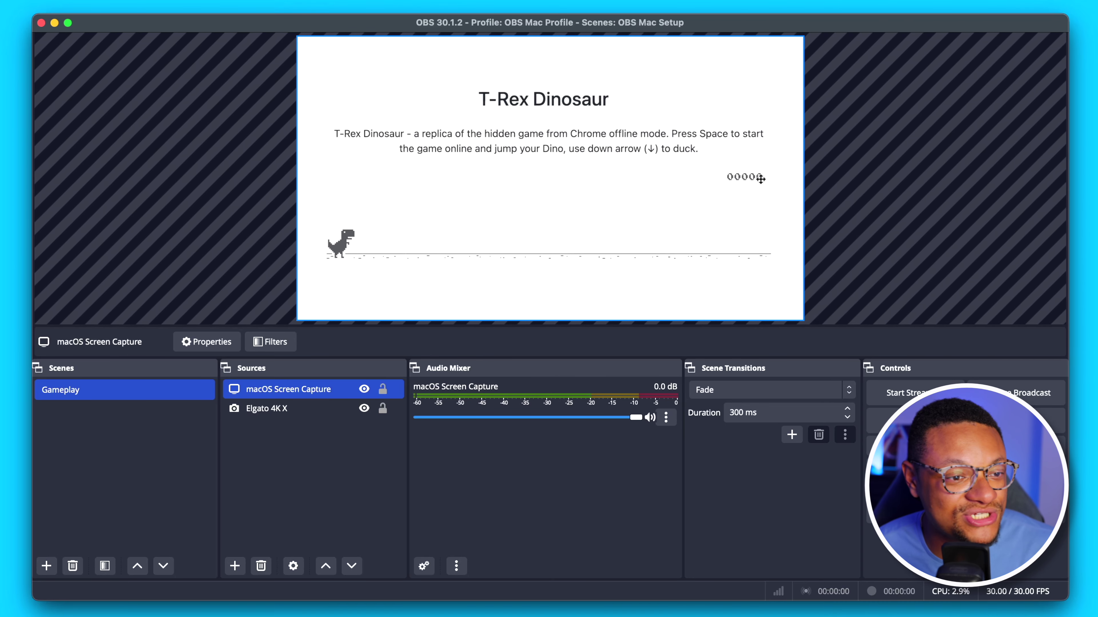
Step: Remove the macOS Screen Capture source from the Gameplay scene
{"action": "left_click", "coordinate": [449, 312]}
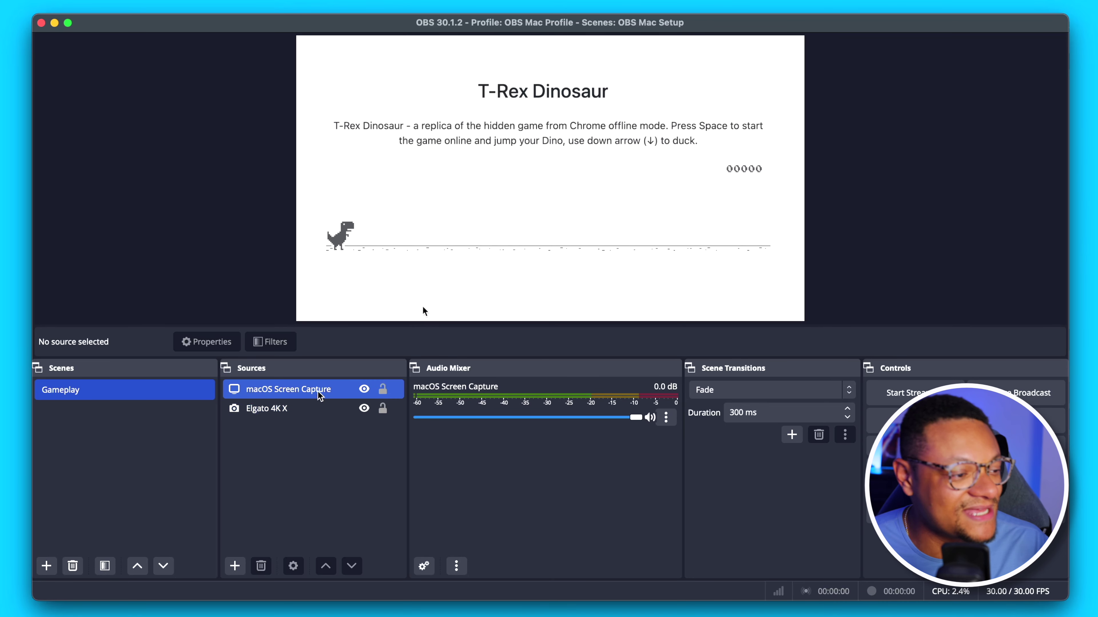
{"action": "left_click", "coordinate": [318, 395]}
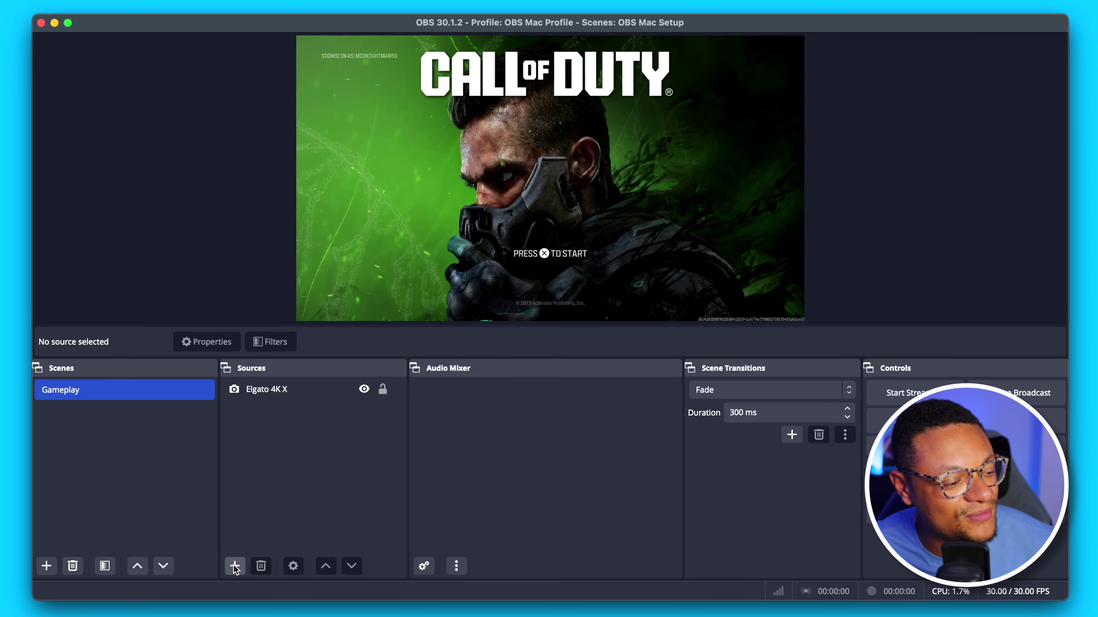
Step: Add a Video Capture Device source named Webcam and set its device to OBSBOT Tiny 2 Lite StreamCamera
{"action": "left_click", "coordinate": [234, 566]}
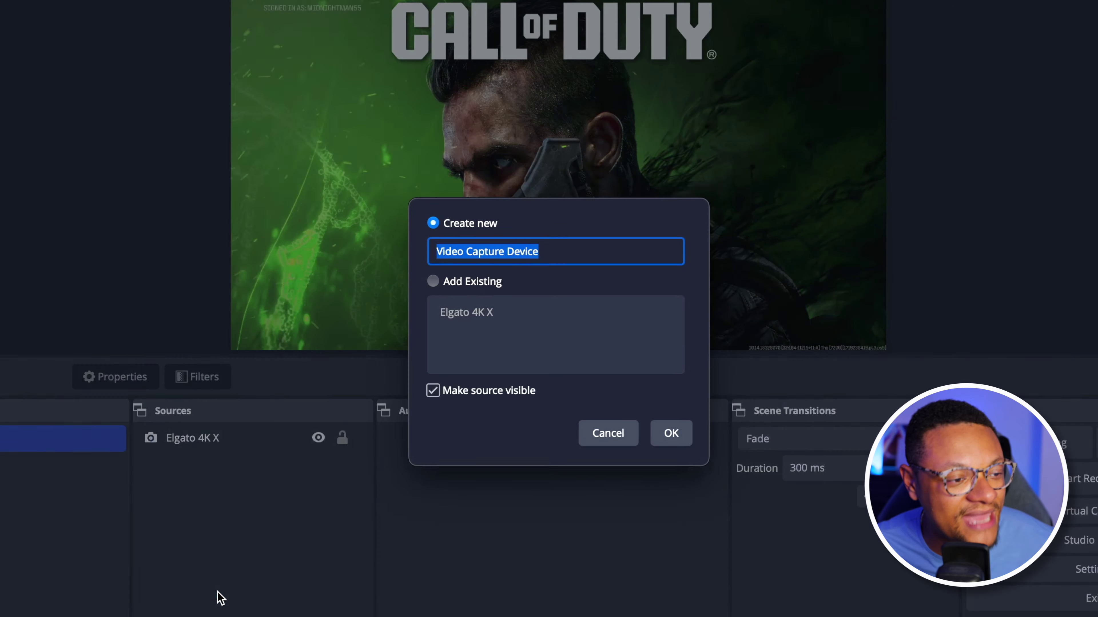
{"action": "left_click", "coordinate": [285, 476]}
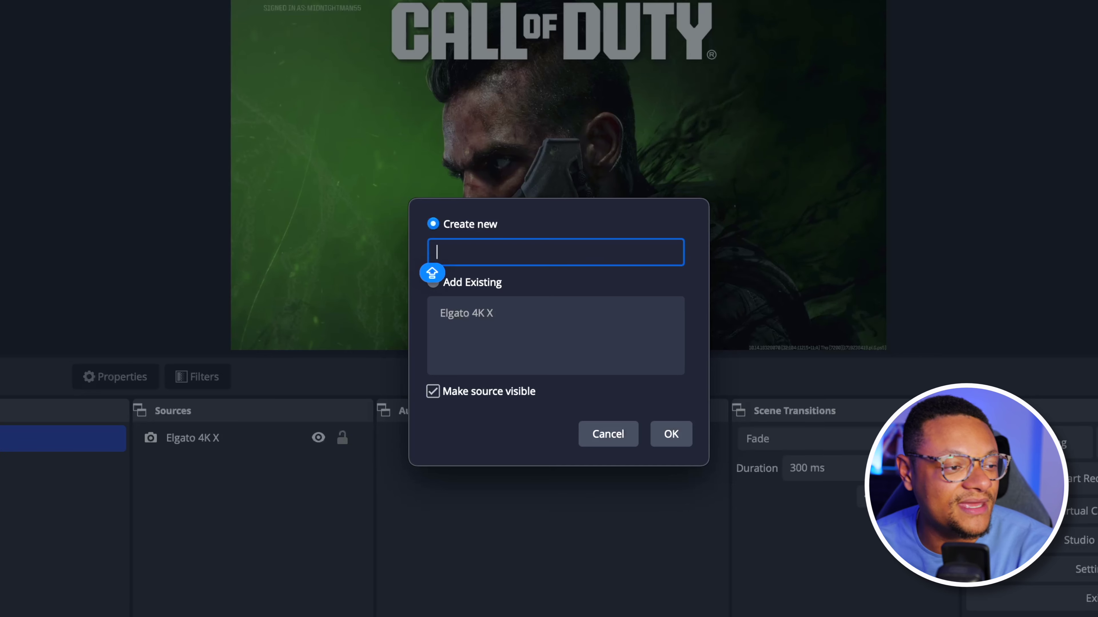
{"action": "type", "text": "Webcam -"}
{"action": "left_click", "coordinate": [666, 436]}
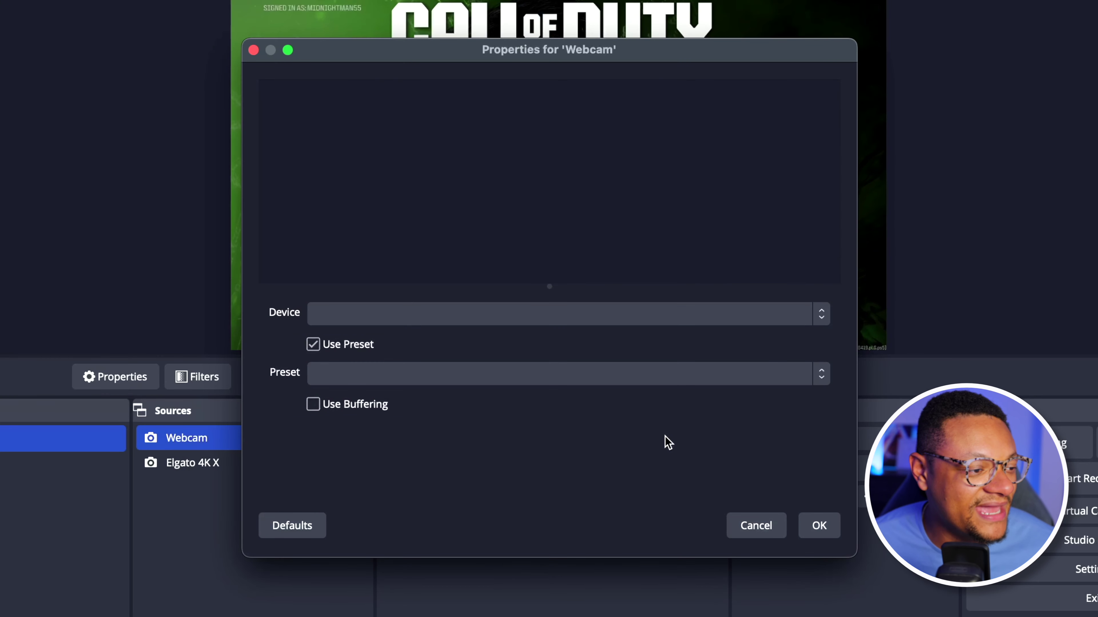
{"action": "left_click", "coordinate": [480, 315]}
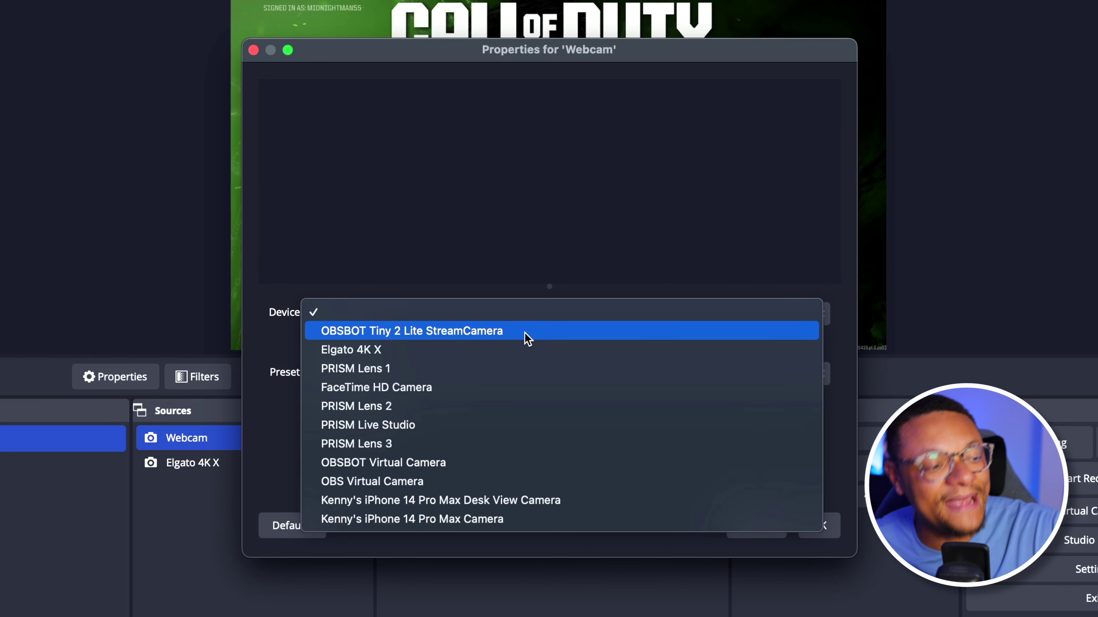
{"action": "left_click", "coordinate": [527, 340]}
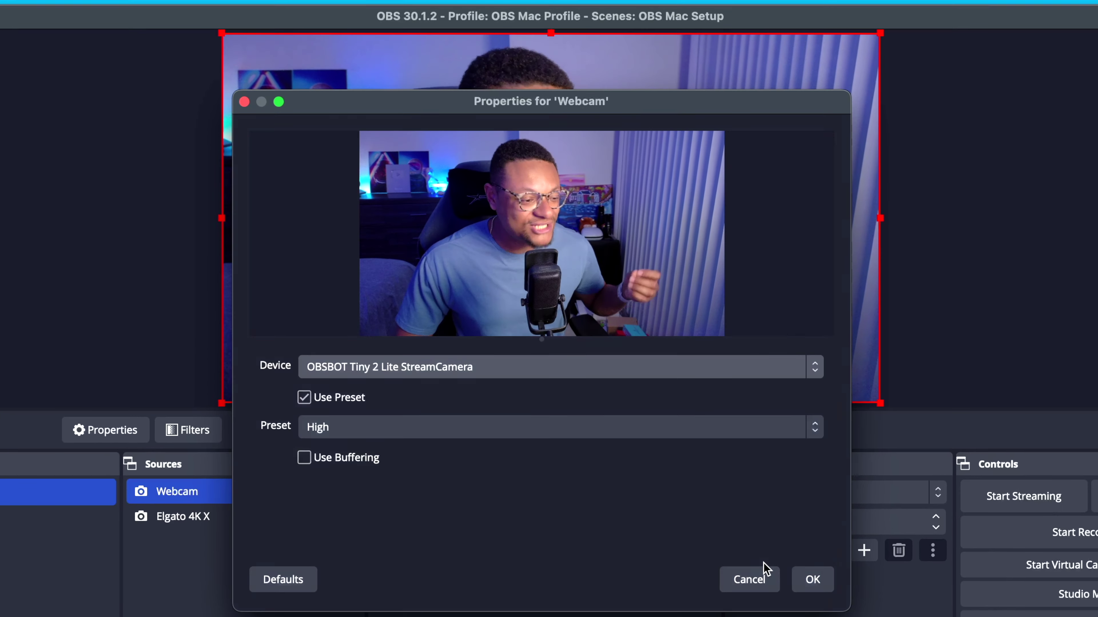
{"action": "left_click", "coordinate": [749, 579]}
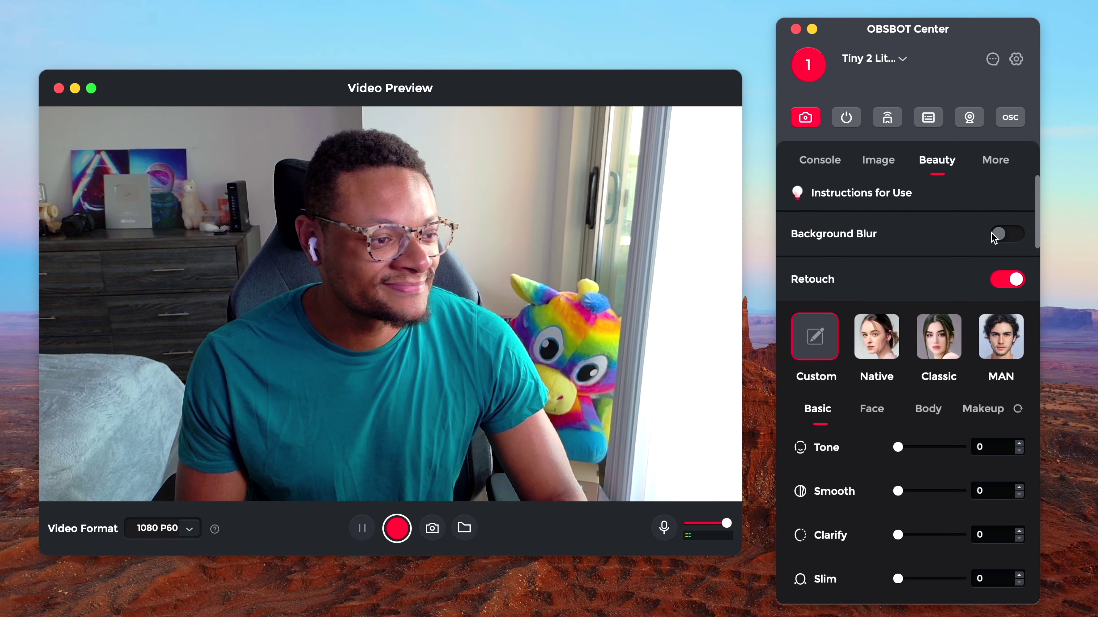
Step: Switch to OBSBOT Center and turn on Background Blur for the Tiny 2 Lite camera
{"action": "left_click", "coordinate": [999, 234]}
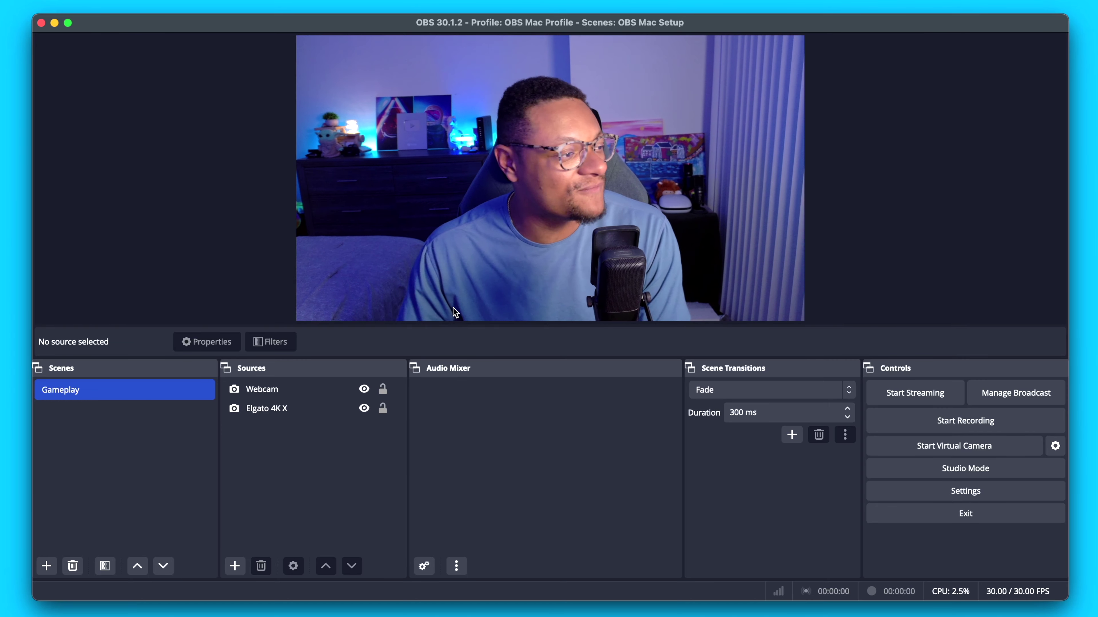
Step: Shrink the Webcam source to about 549 px wide and place it about 29 px from the canvas's left edge, over the gameplay
{"action": "left_click", "coordinate": [460, 200]}
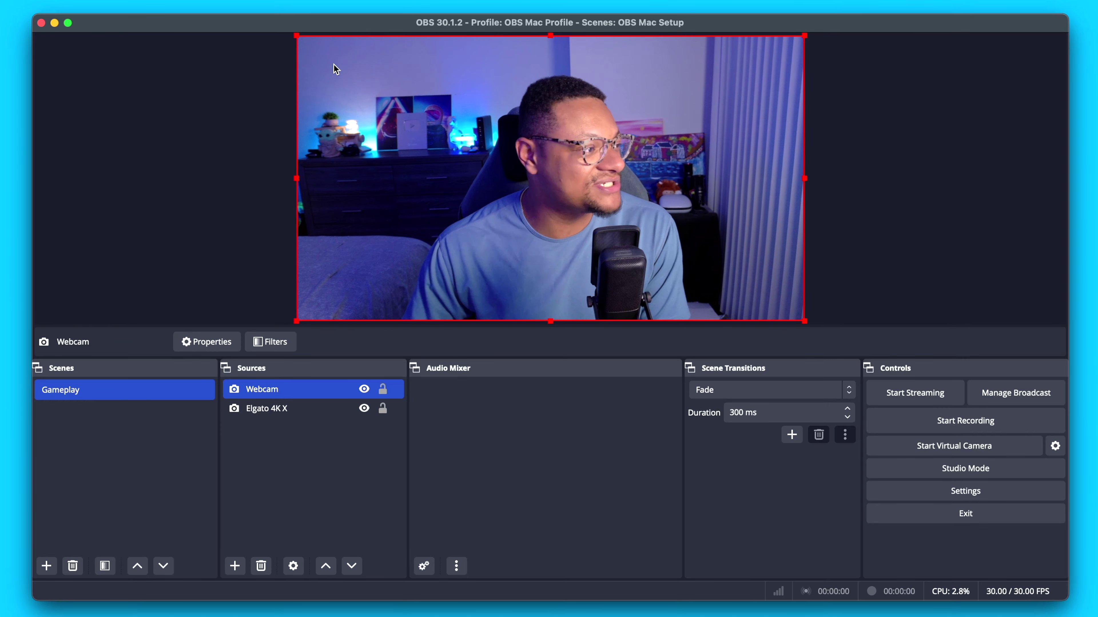
{"action": "left_click_drag", "start_coordinate": [298, 37], "coordinate": [650, 233]}
{"action": "left_click_drag", "start_coordinate": [755, 273], "coordinate": [449, 194]}
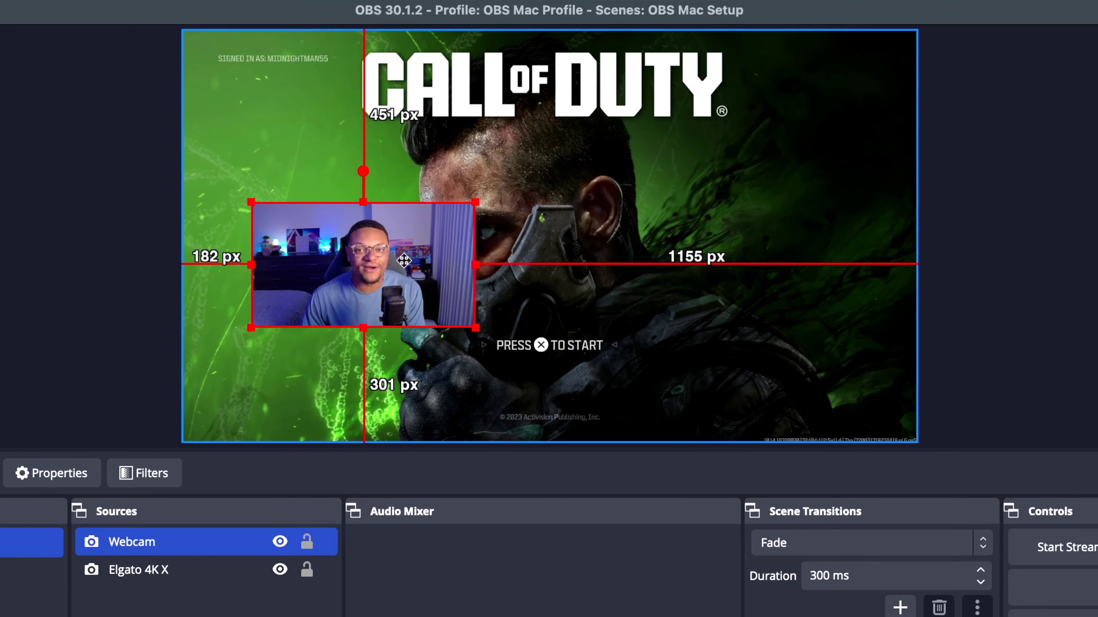
{"action": "left_click_drag", "start_coordinate": [403, 259], "coordinate": [344, 258]}
{"action": "left_click_drag", "start_coordinate": [416, 326], "coordinate": [403, 319]}
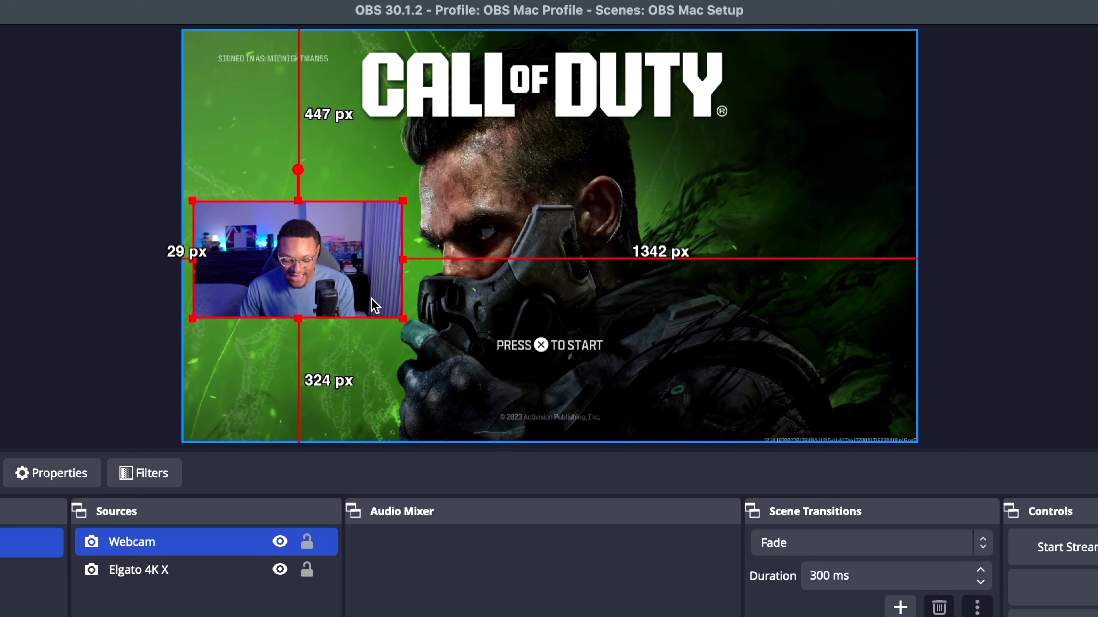
Step: Crop the Webcam source on its right side and by about 72 px on its left side
{"action": "key", "text": "alt"}
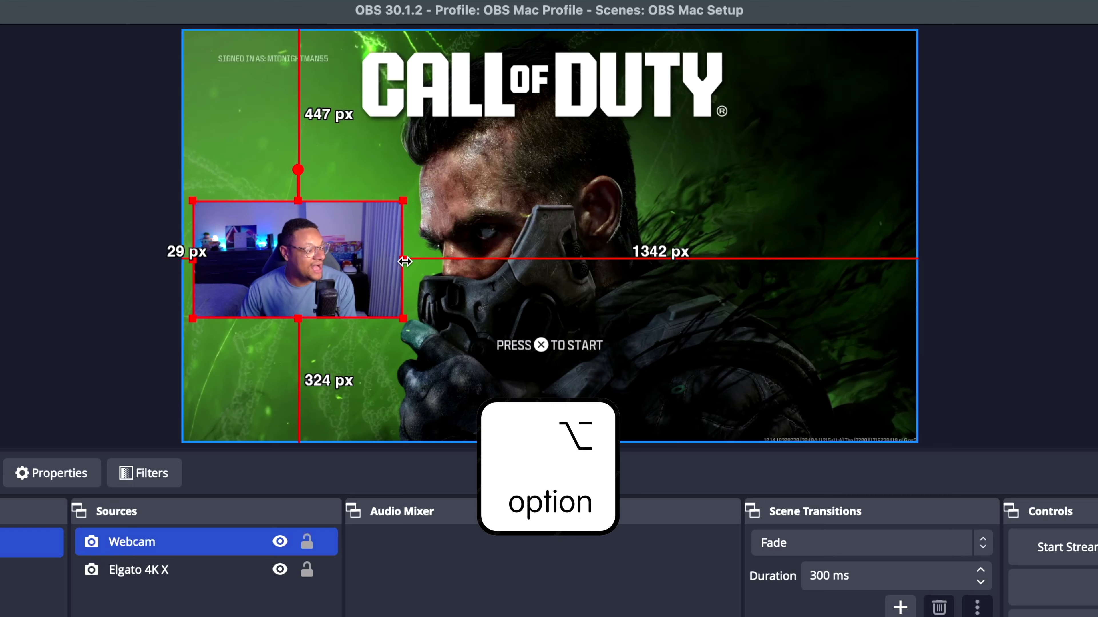
{"action": "left_click_drag", "start_coordinate": [404, 261], "coordinate": [358, 259]}
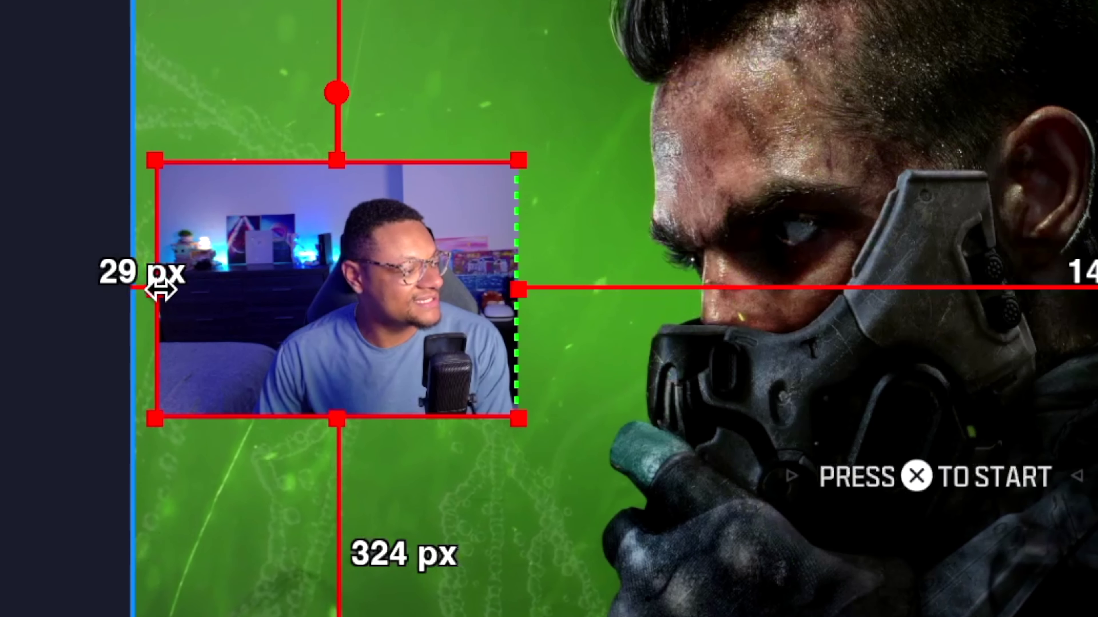
{"action": "left_click_drag", "start_coordinate": [159, 290], "coordinate": [213, 288]}
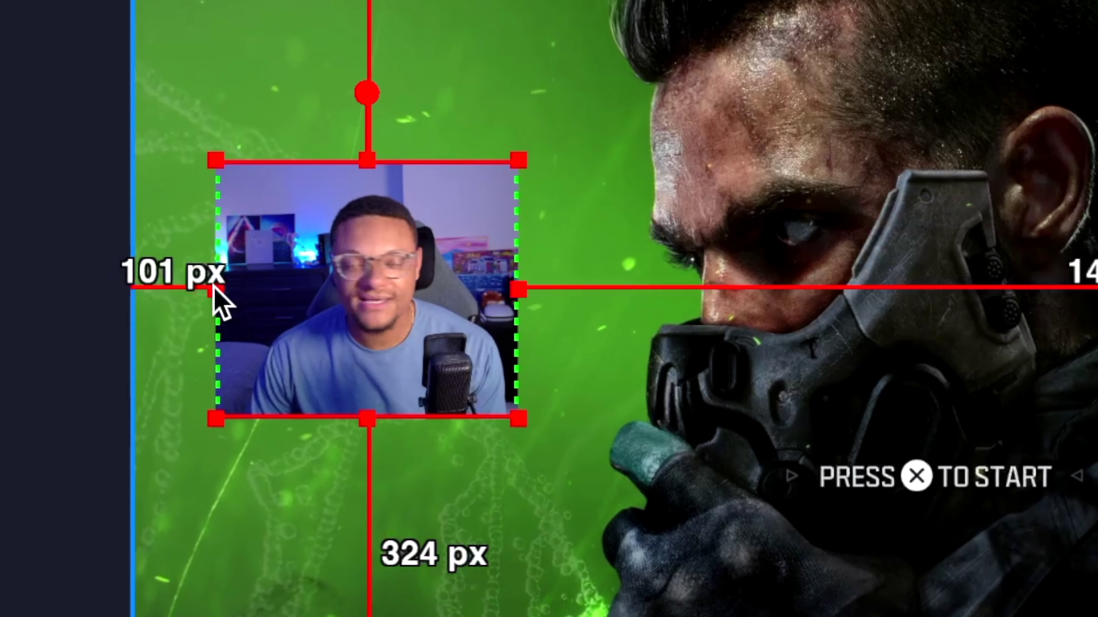
{"action": "left_click", "coordinate": [309, 459]}
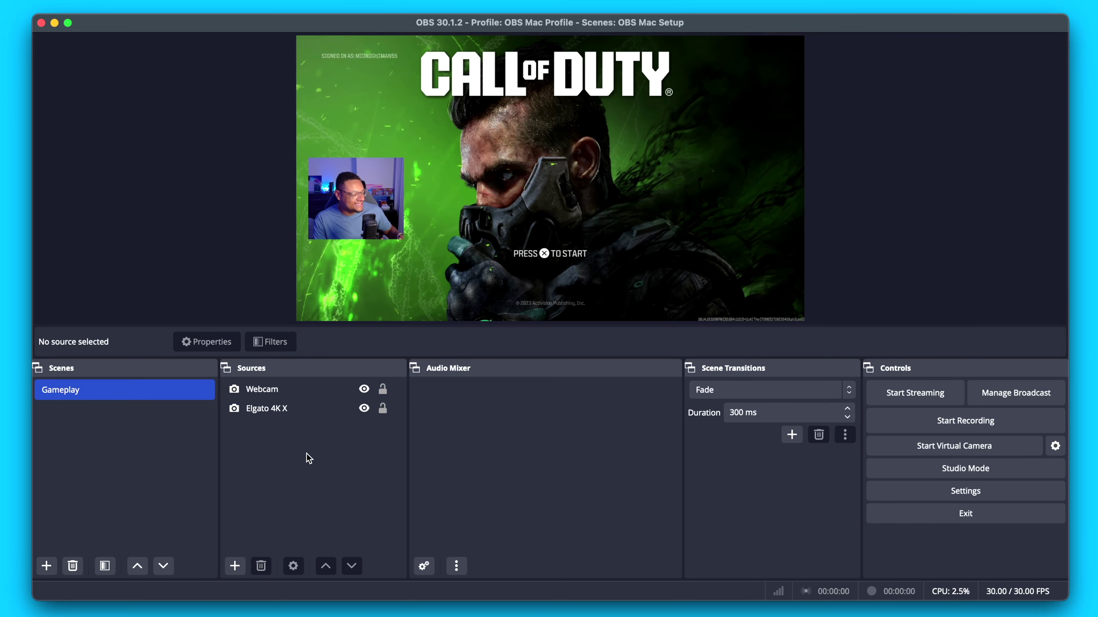
Step: Add a Color Correction filter to the Elgato 4K X source and slightly raise its contrast and saturation
{"action": "left_click", "coordinate": [310, 411]}
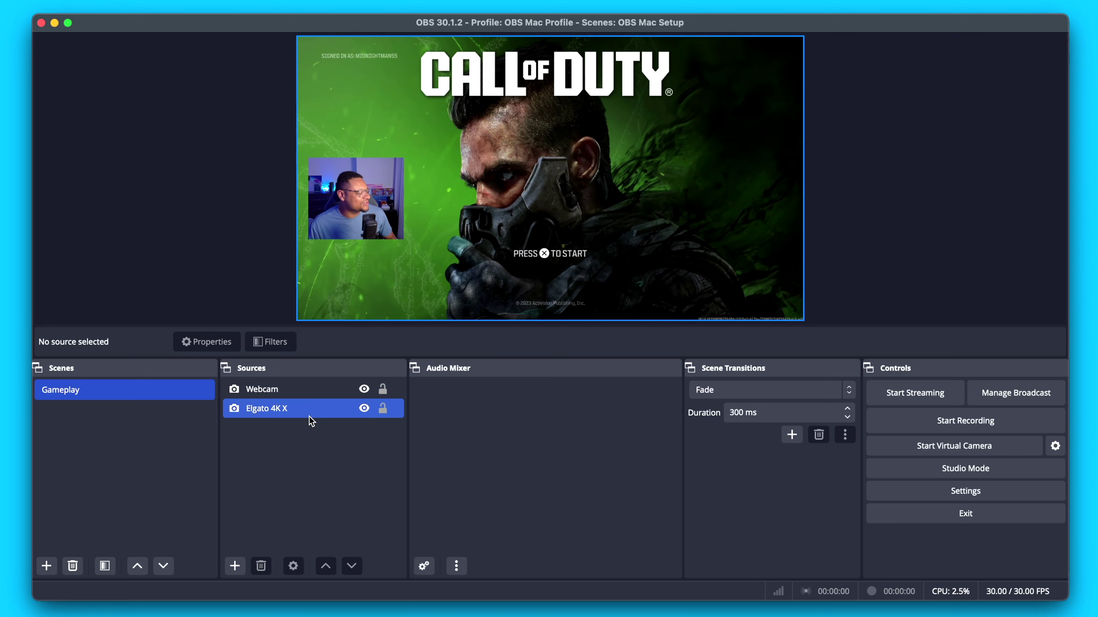
{"action": "left_click", "coordinate": [307, 412]}
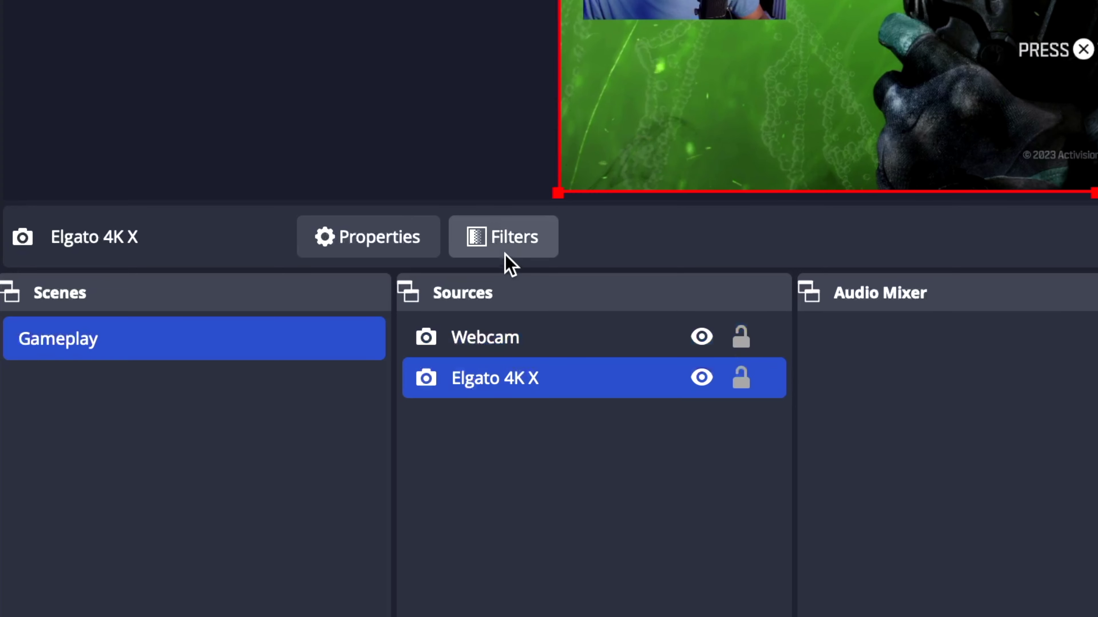
{"action": "left_click", "coordinate": [505, 247]}
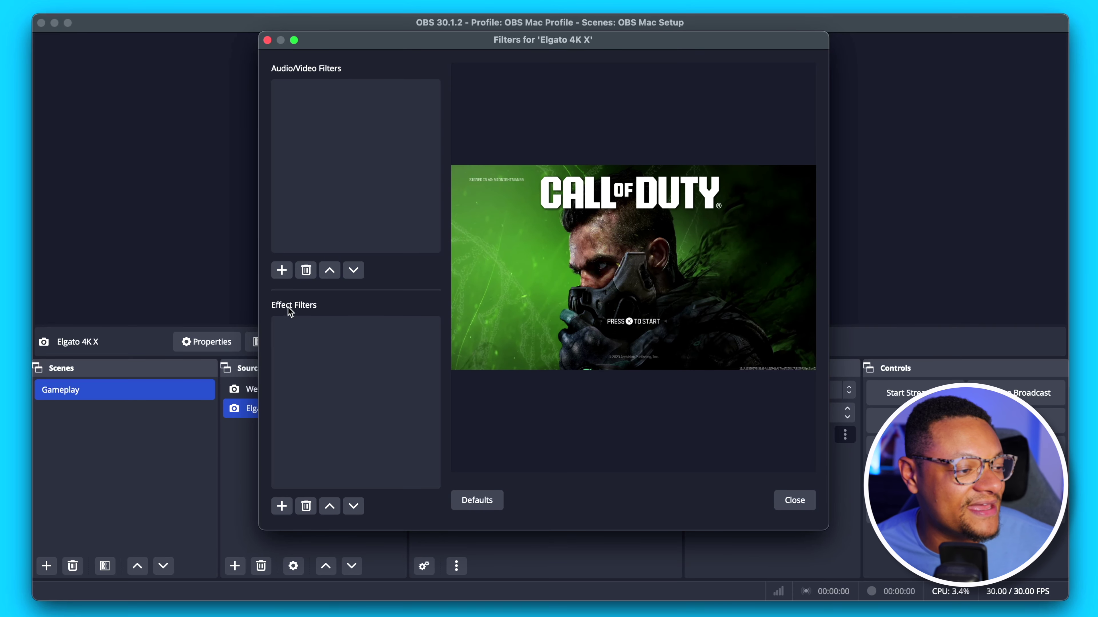
{"action": "left_click", "coordinate": [285, 508]}
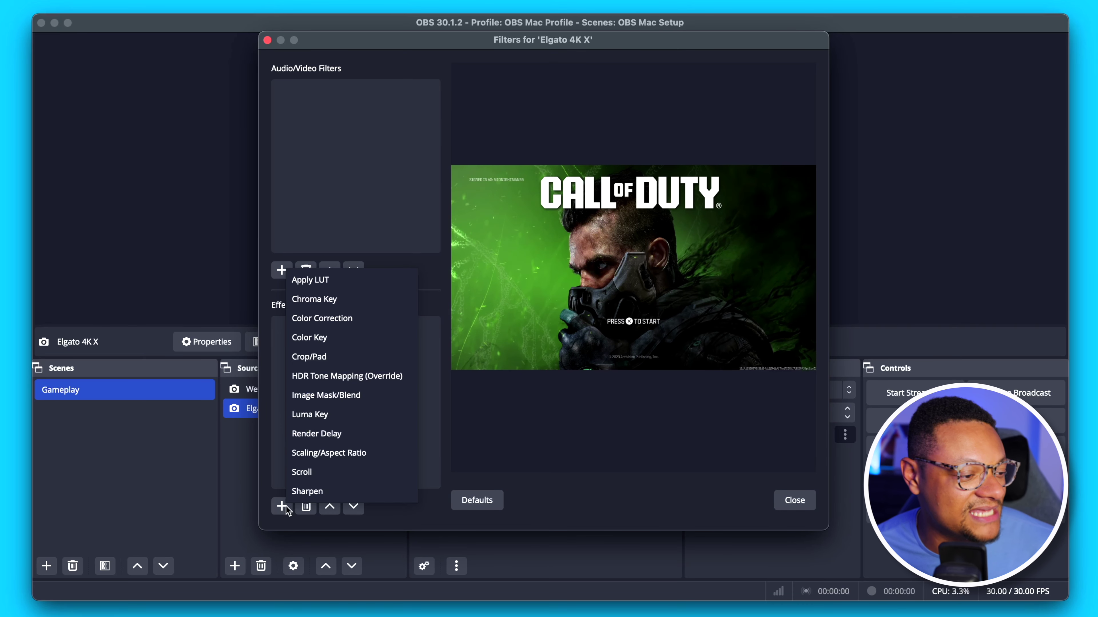
{"action": "left_click", "coordinate": [367, 319]}
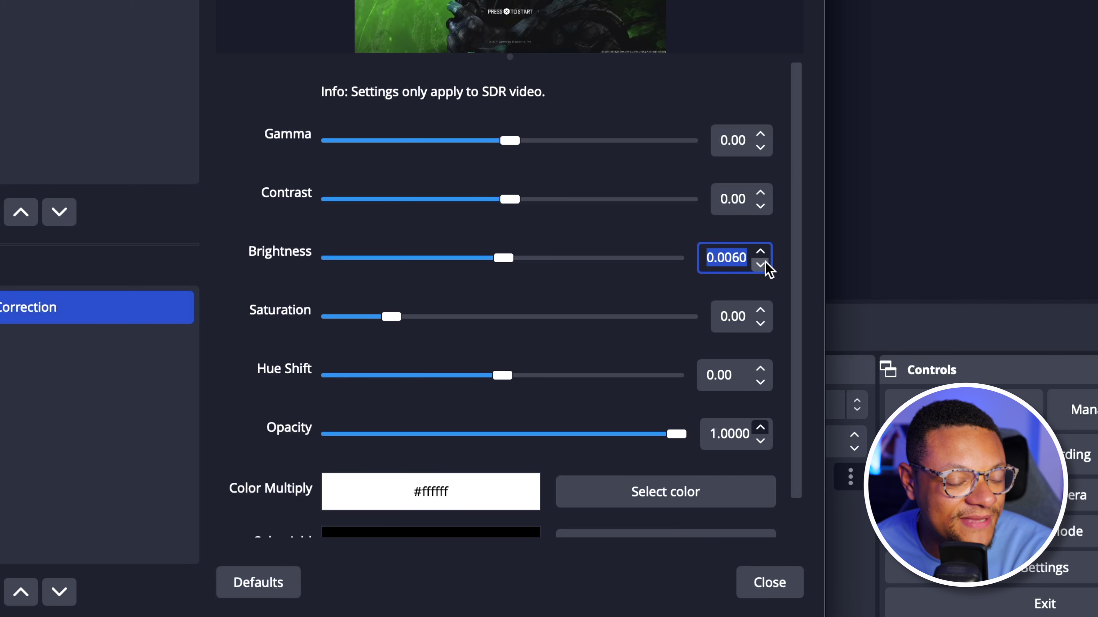
{"action": "left_click_drag", "start_coordinate": [510, 199], "coordinate": [538, 199]}
{"action": "left_click_drag", "start_coordinate": [390, 317], "coordinate": [399, 319]}
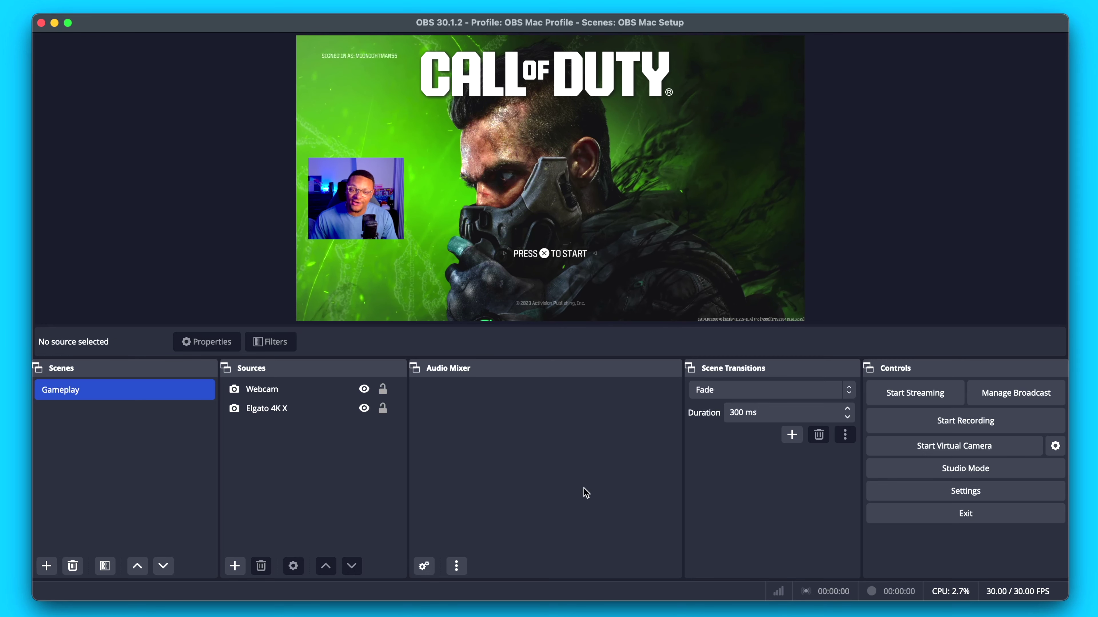
Step: Set the global Mic/Auxiliary Audio device to Elgato Wave:3 and its mixer volume to -3.5 dB
{"action": "left_click", "coordinate": [959, 493]}
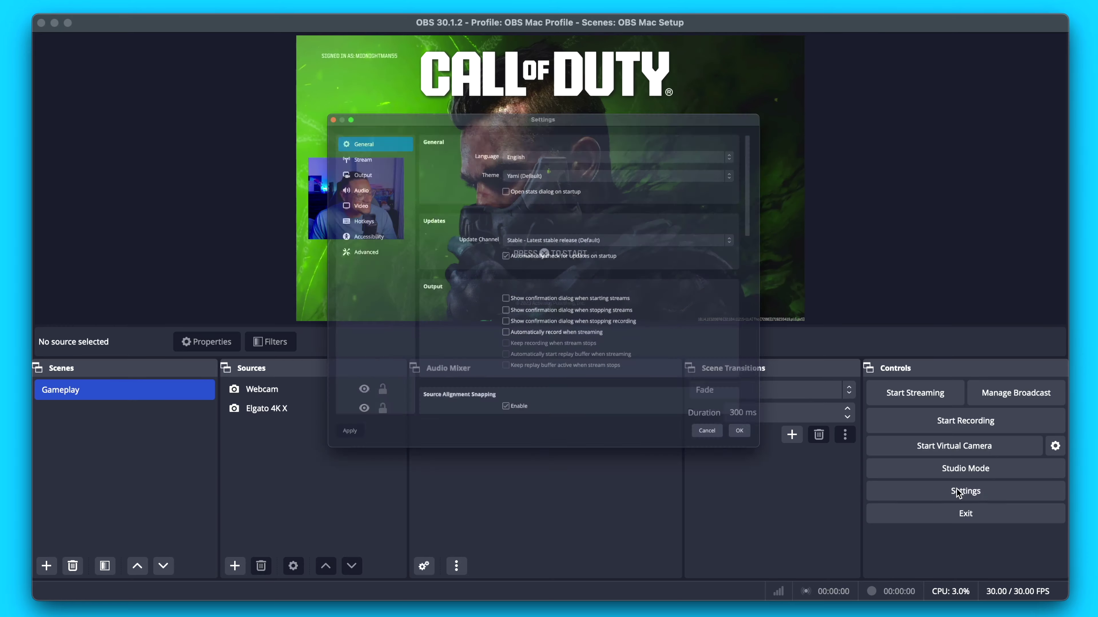
{"action": "left_click", "coordinate": [305, 145]}
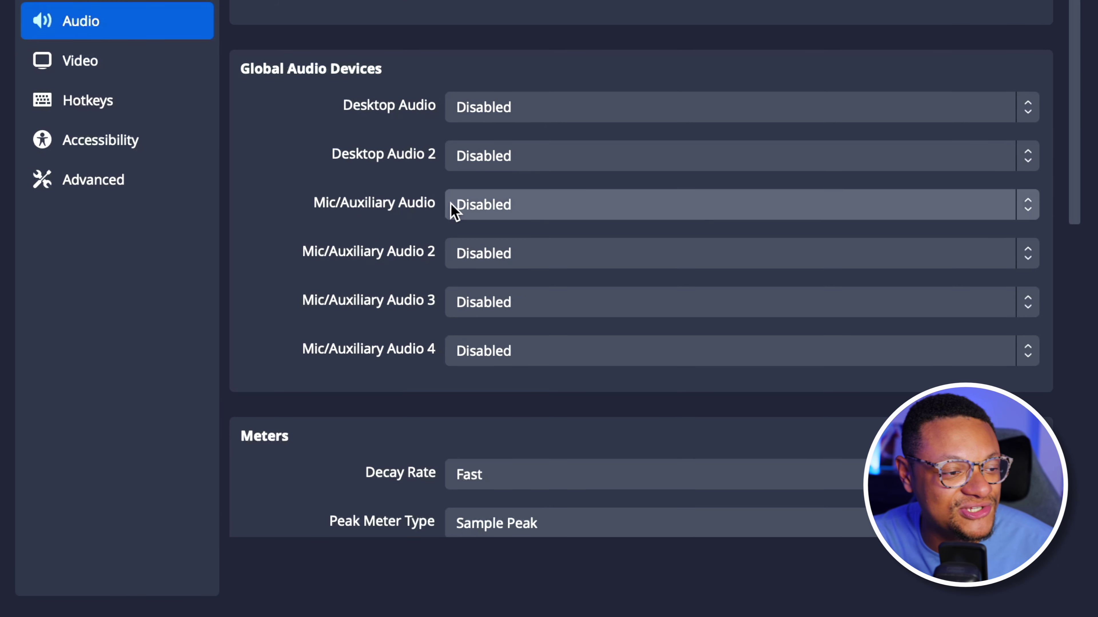
{"action": "left_click", "coordinate": [455, 211]}
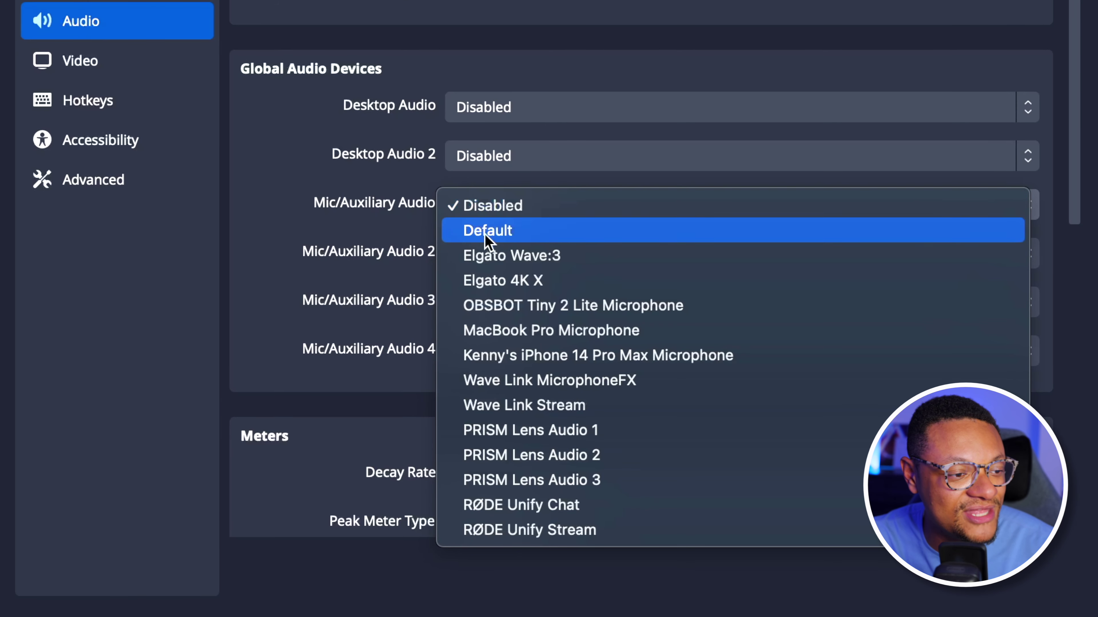
{"action": "left_click", "coordinate": [537, 259]}
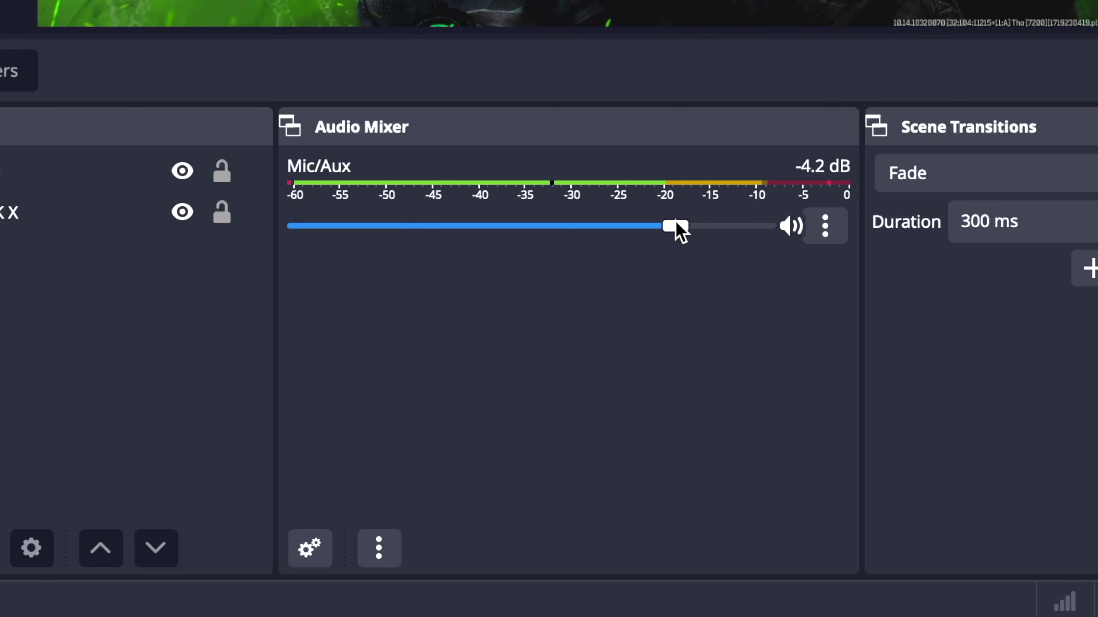
{"action": "left_click_drag", "start_coordinate": [669, 232], "coordinate": [694, 230]}
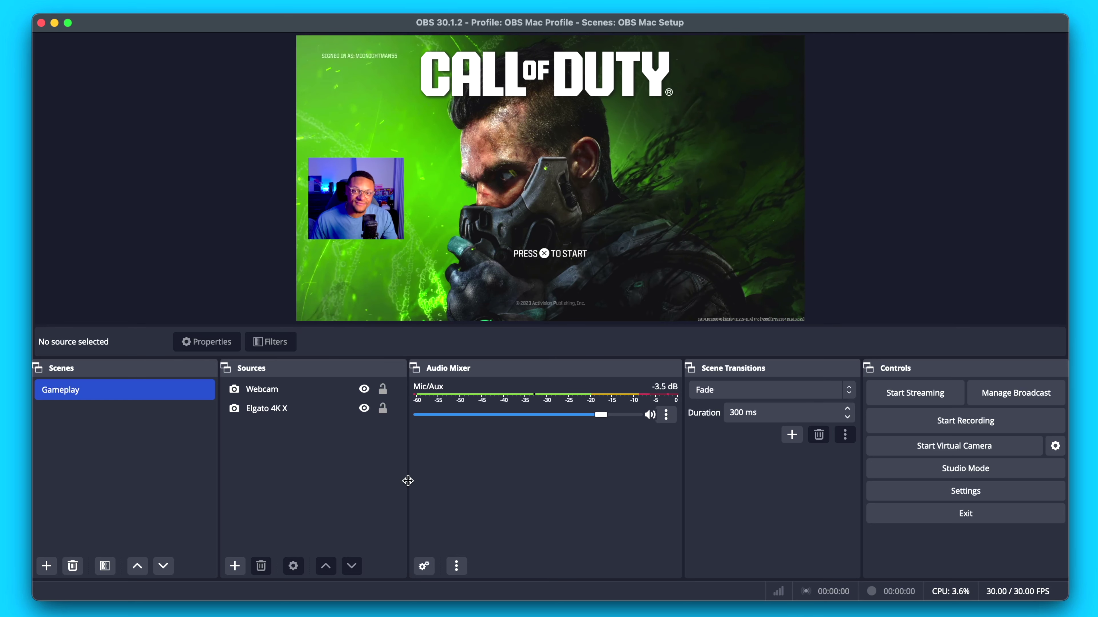
Step: Add an Audio Input Capture source named Elgato 4K X Audio using the Elgato 4K X device, and set its volume to -7.5 dB
{"action": "left_click", "coordinate": [235, 567]}
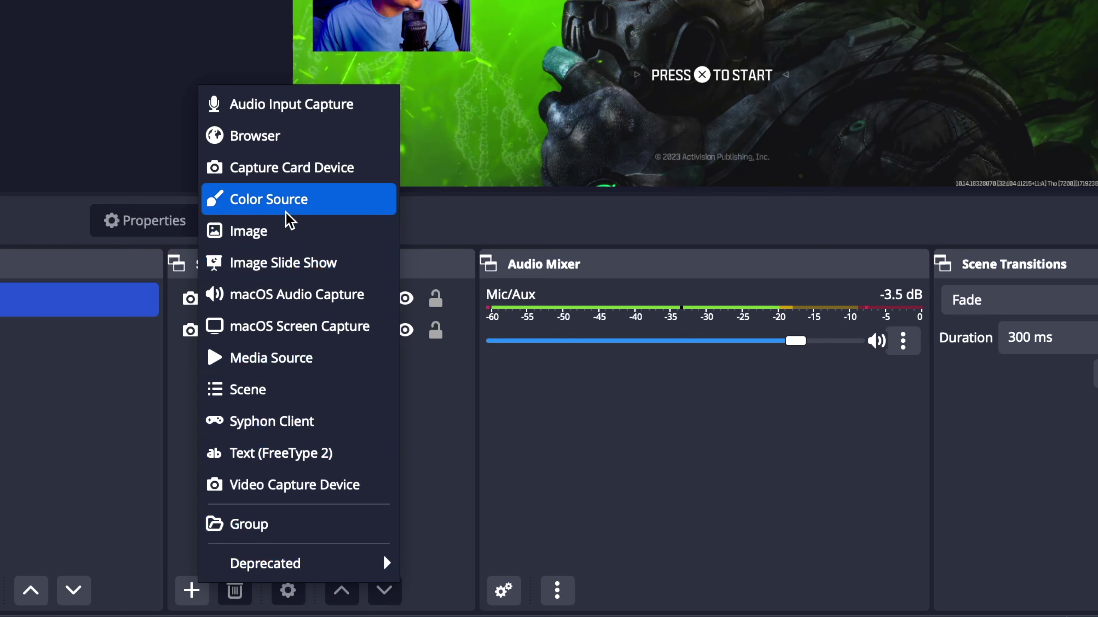
{"action": "left_click", "coordinate": [308, 106]}
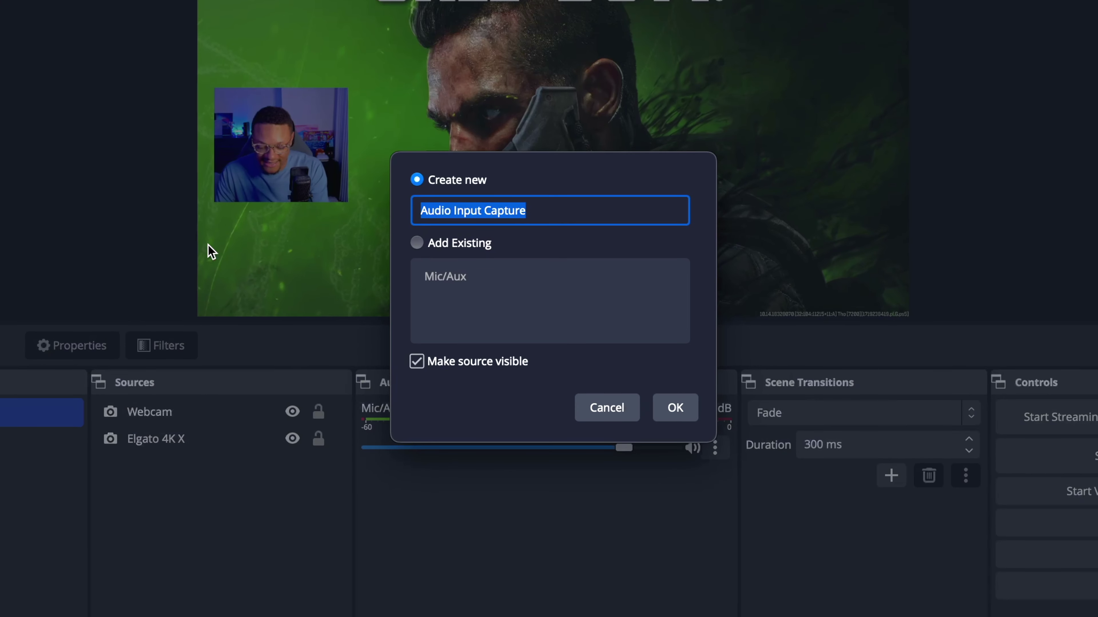
{"action": "type", "text": "Elgato 4K X Audio"}
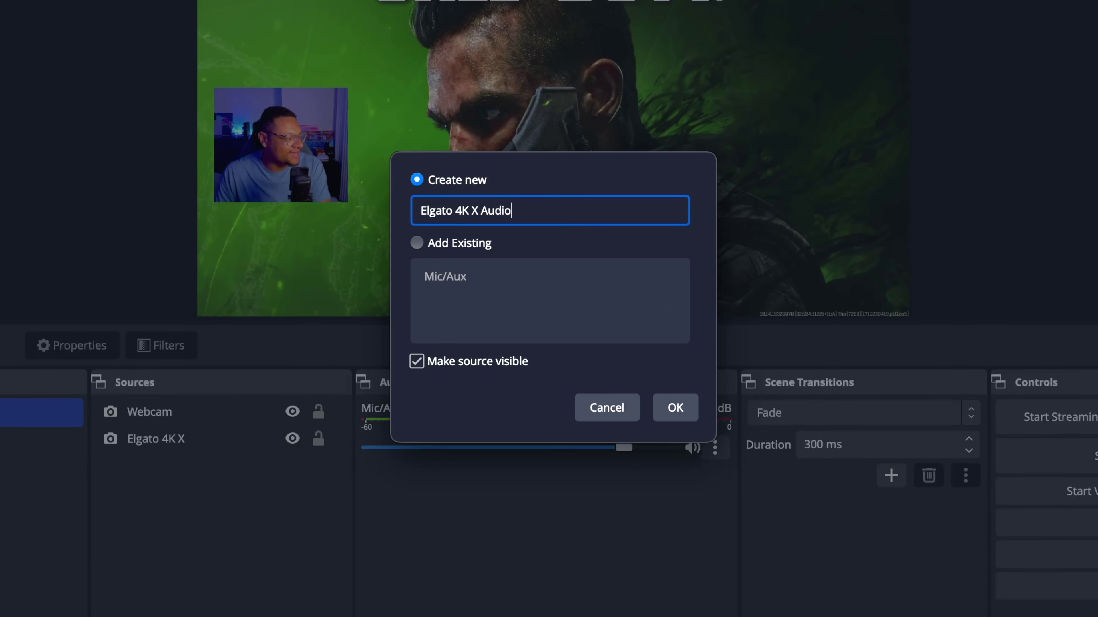
{"action": "key", "text": "Return"}
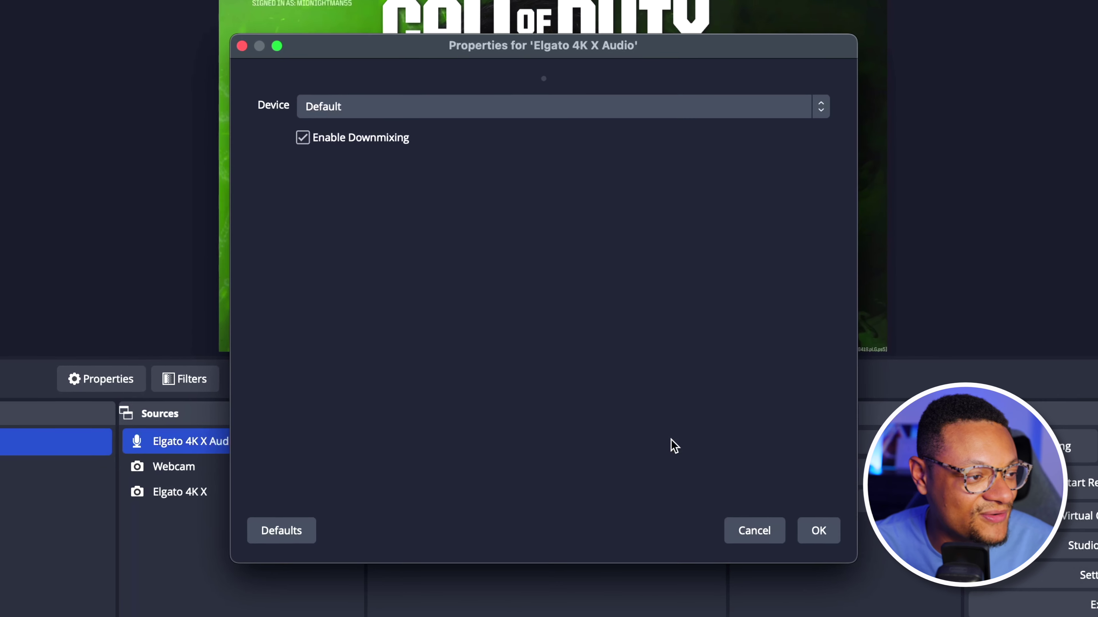
{"action": "left_click", "coordinate": [553, 113]}
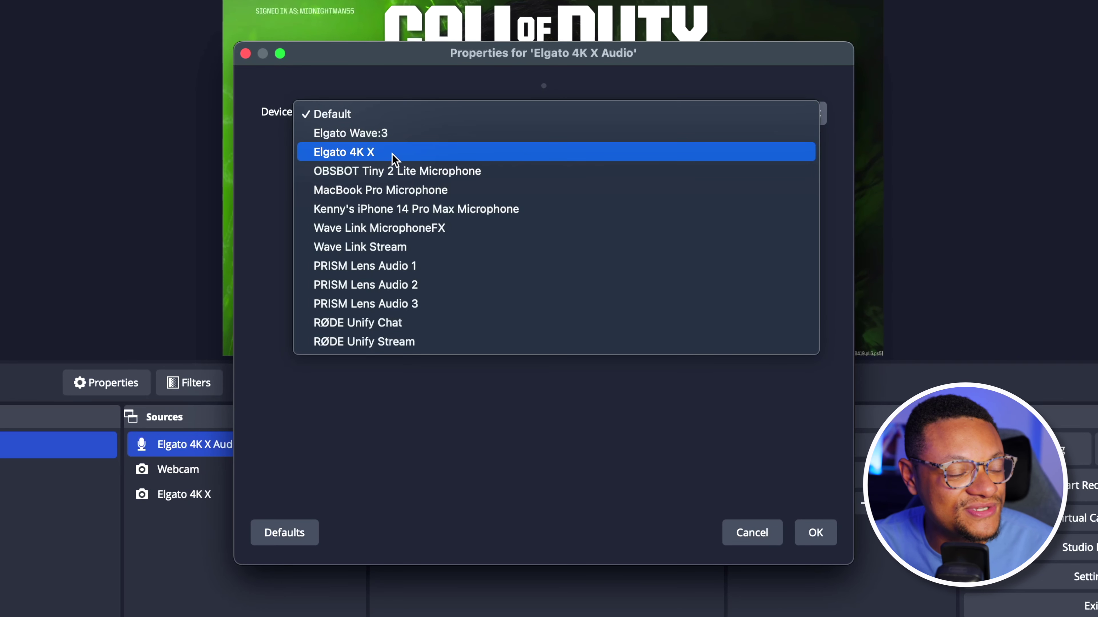
{"action": "left_click", "coordinate": [379, 155]}
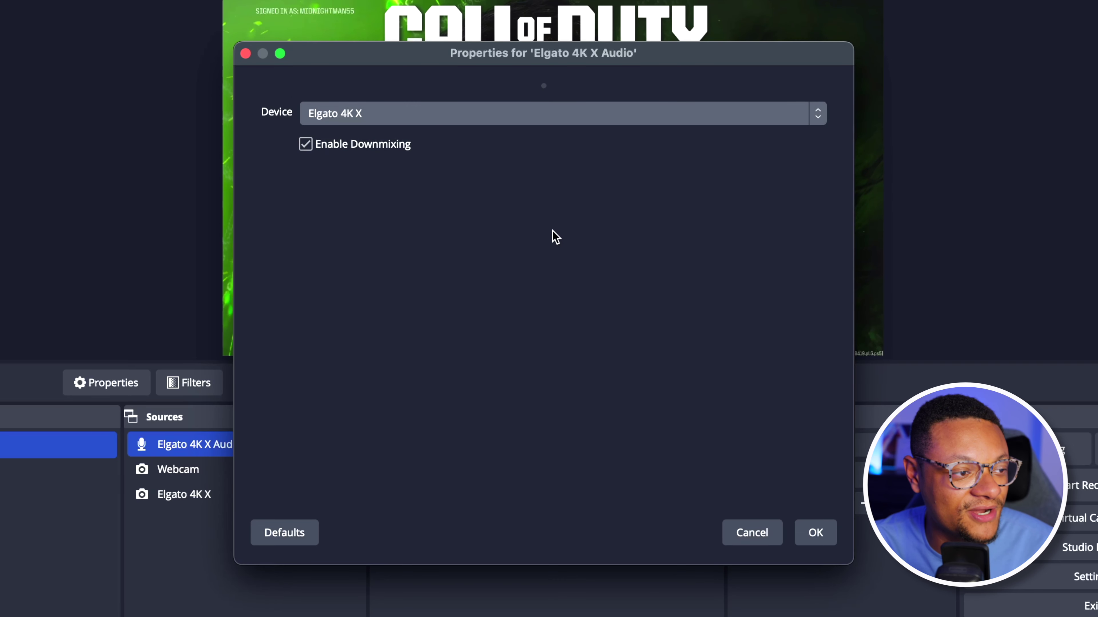
{"action": "left_click", "coordinate": [815, 534]}
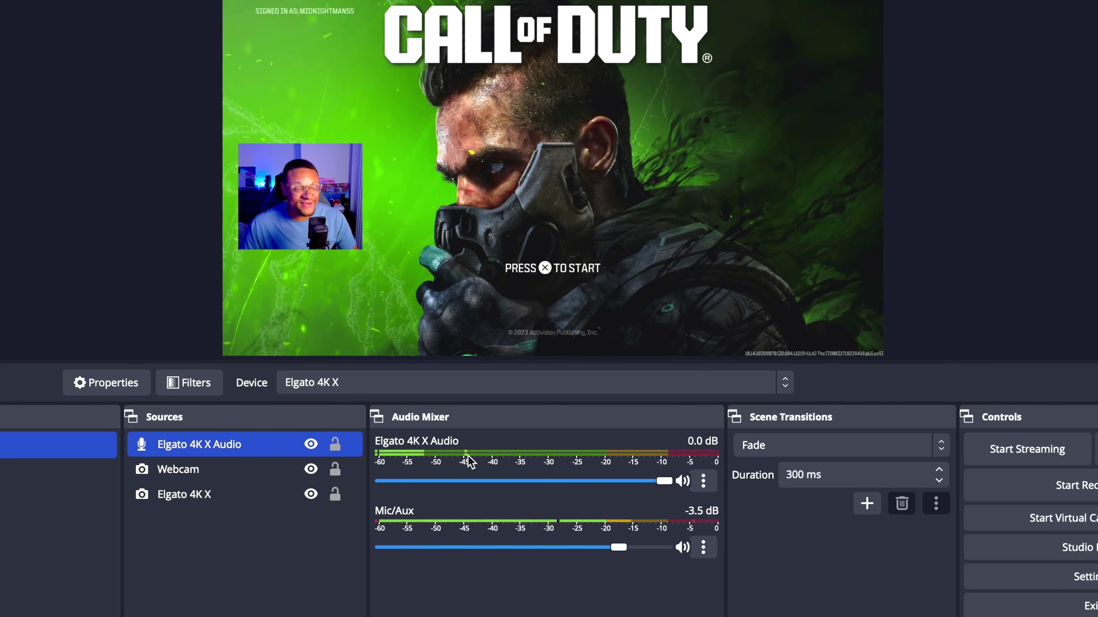
{"action": "left_click_drag", "start_coordinate": [664, 481], "coordinate": [584, 485]}
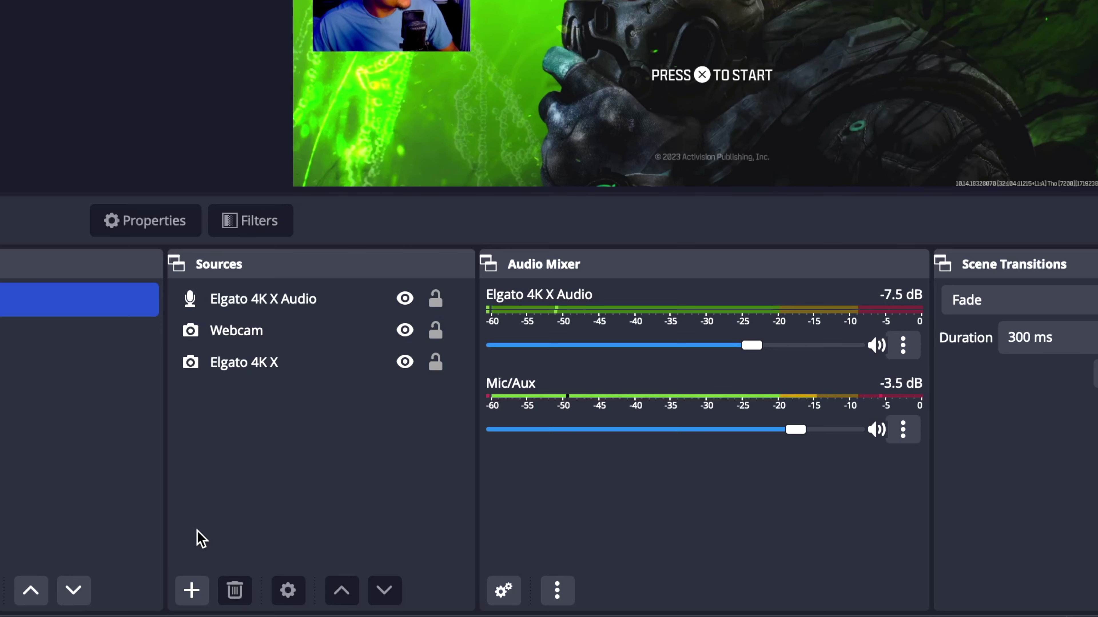
Step: Add a macOS Audio Capture source named Spotify that uses Application Audio Capture for the Spotify application
{"action": "left_click", "coordinate": [193, 591]}
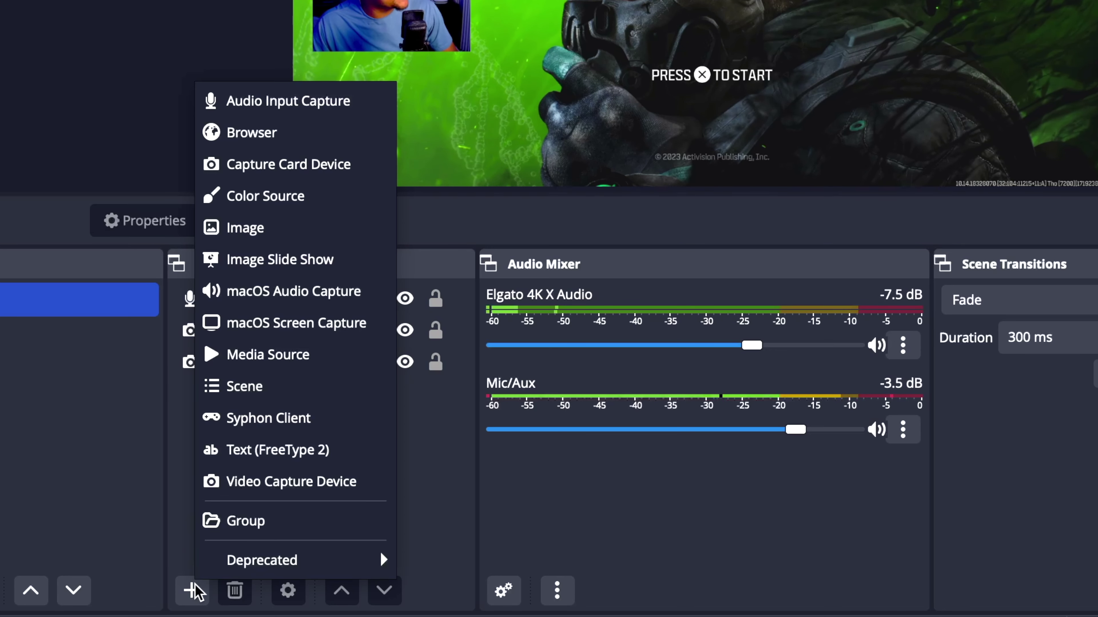
{"action": "left_click", "coordinate": [337, 299]}
{"action": "type", "text": "Spotify"}
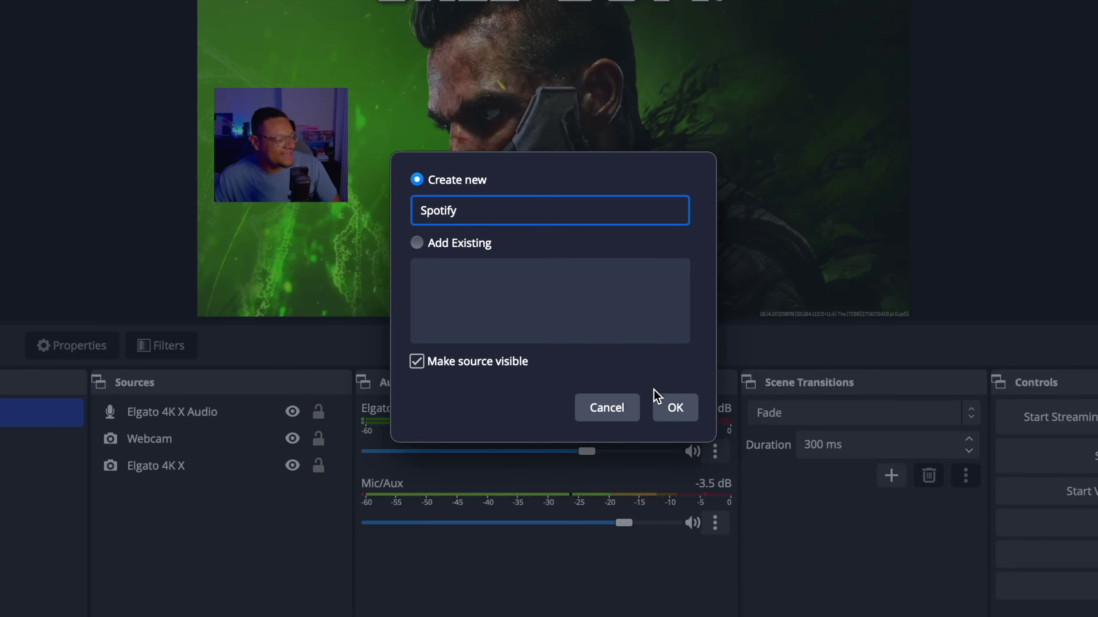
{"action": "left_click", "coordinate": [675, 408]}
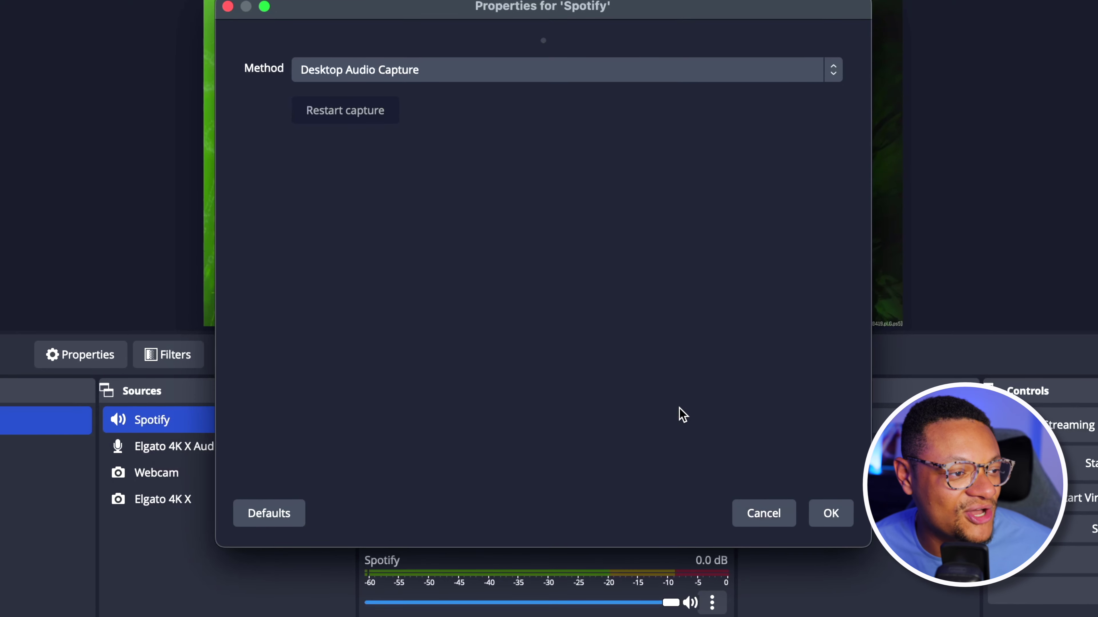
{"action": "left_click", "coordinate": [415, 76]}
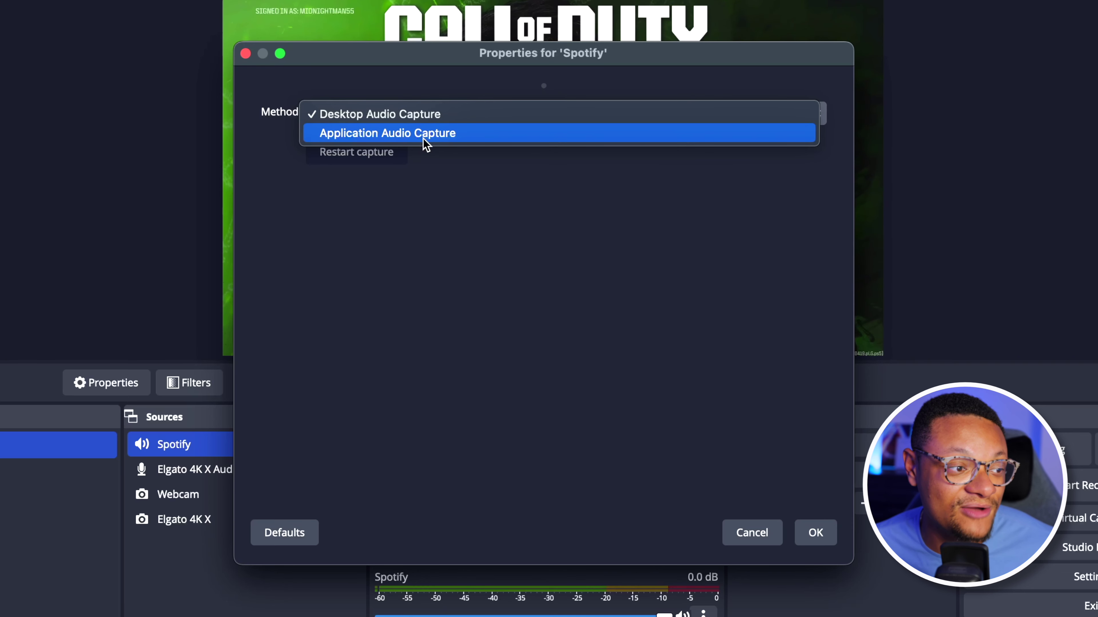
{"action": "left_click", "coordinate": [423, 135]}
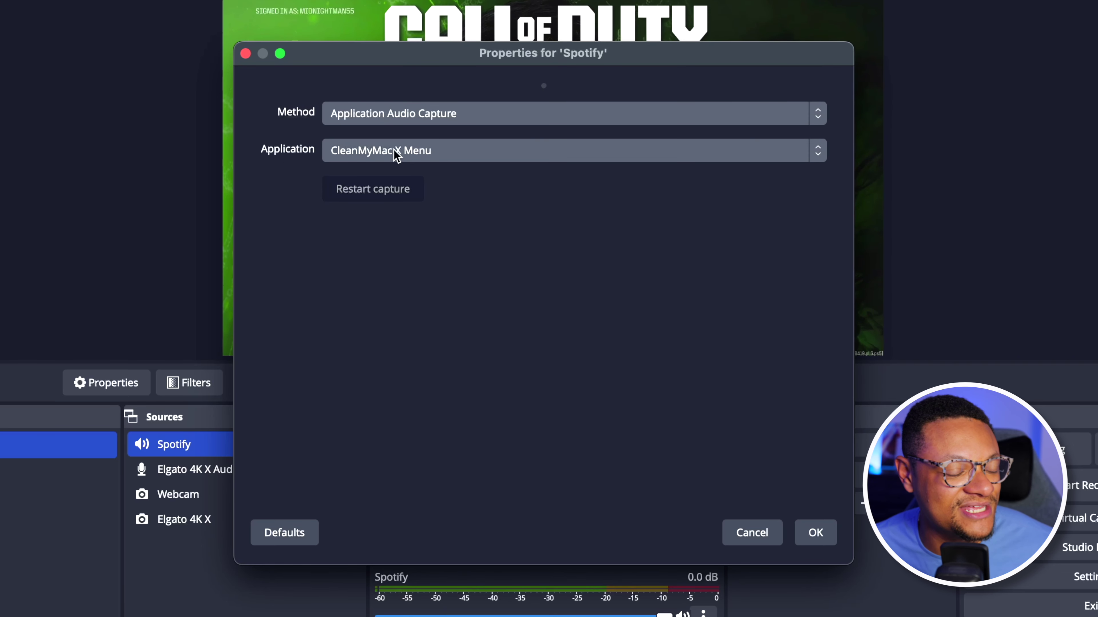
{"action": "left_click", "coordinate": [490, 158]}
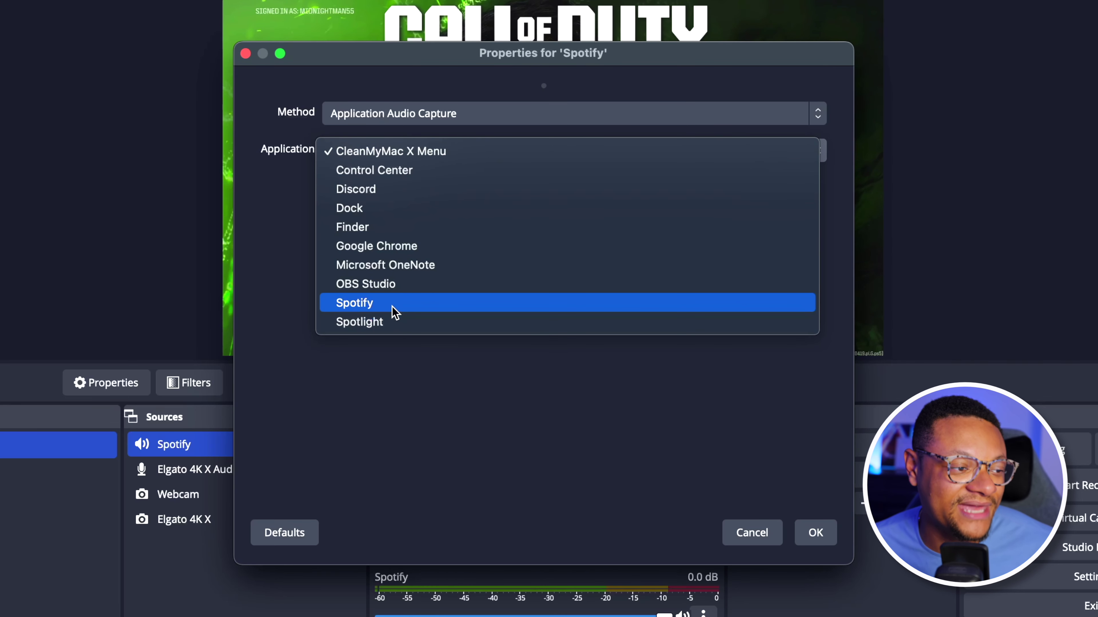
{"action": "left_click", "coordinate": [438, 303]}
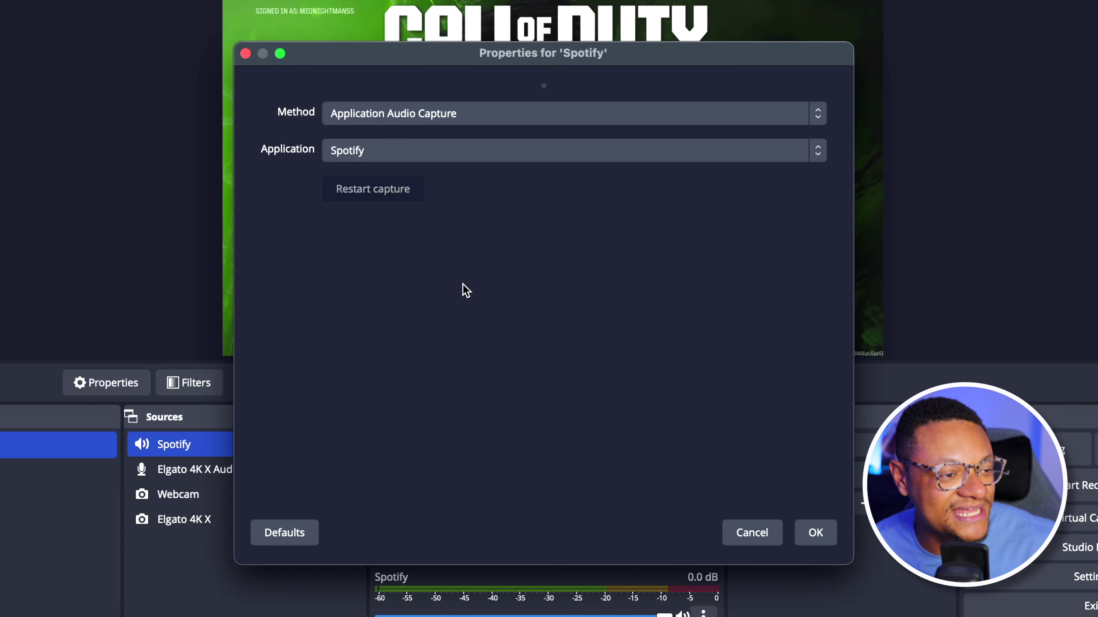
{"action": "left_click", "coordinate": [815, 533]}
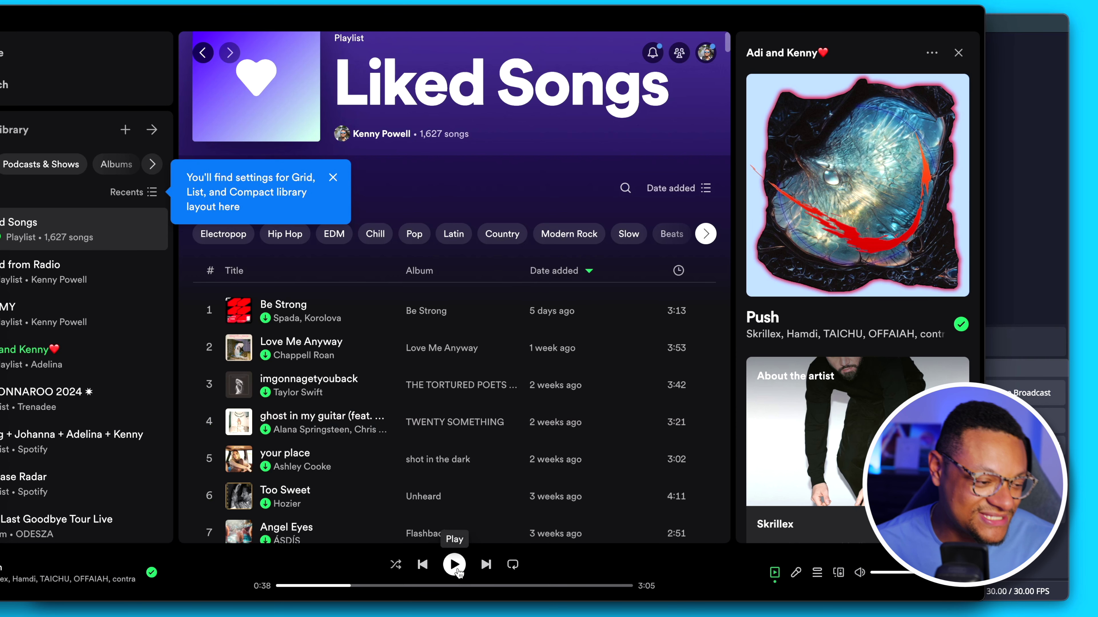
Step: Start music playback in the Spotify app, and lower the Spotify source's mixer volume in OBS to -7.6 dB
{"action": "left_click", "coordinate": [457, 570]}
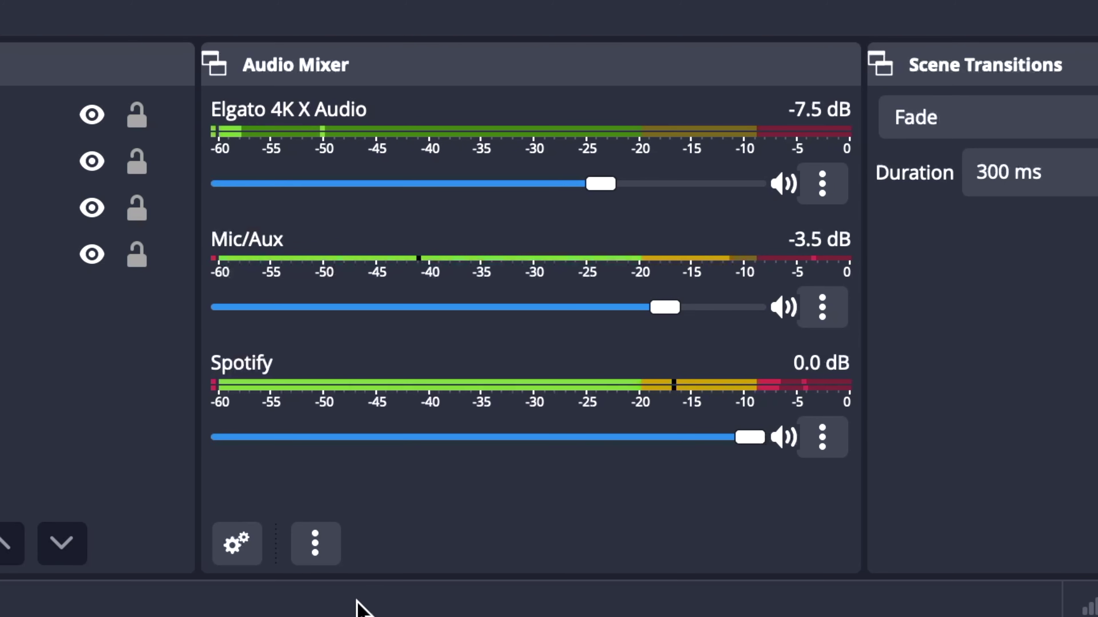
{"action": "left_click_drag", "start_coordinate": [746, 434], "coordinate": [582, 441]}
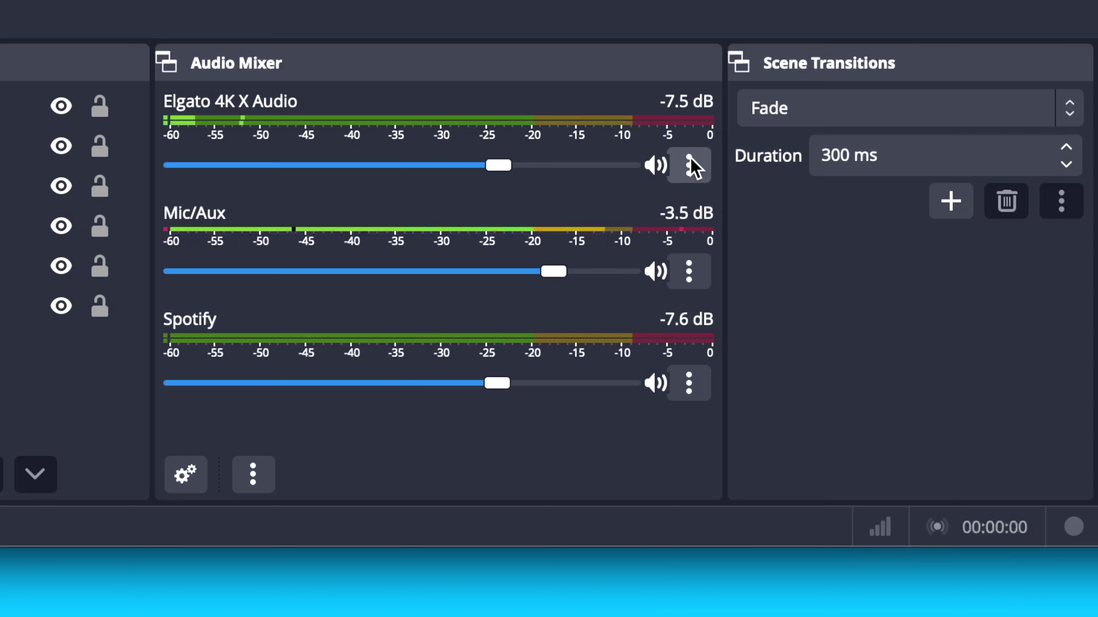
Step: Set the audio monitoring of the Elgato 4K X Audio source to Monitor and Output in the advanced audio properties
{"action": "left_click", "coordinate": [666, 418]}
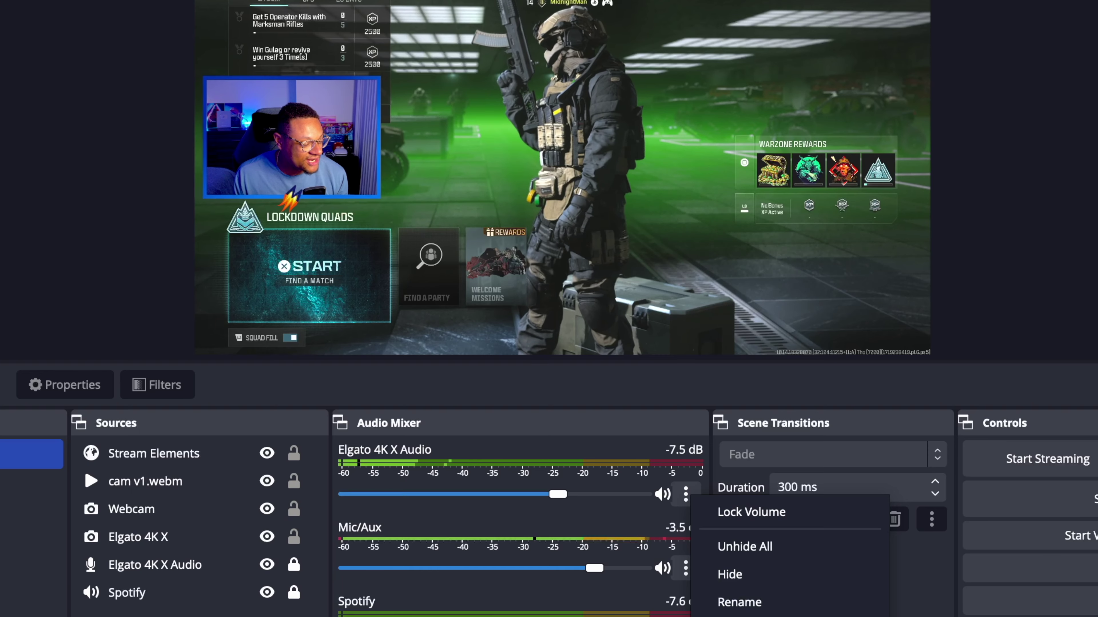
{"action": "left_click", "coordinate": [867, 593]}
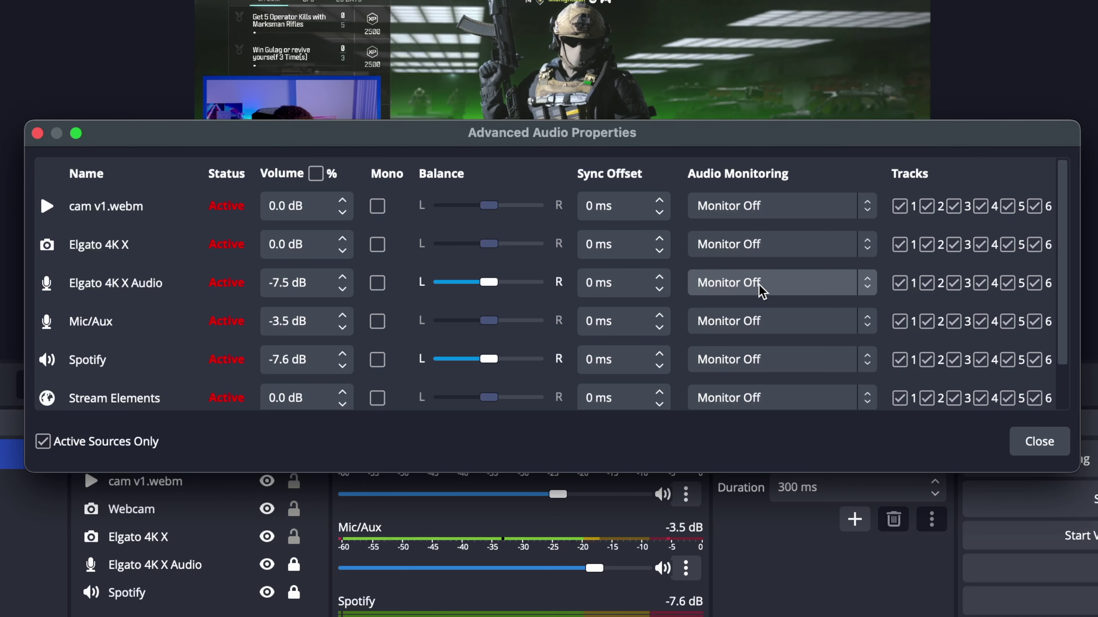
{"action": "left_click", "coordinate": [868, 286]}
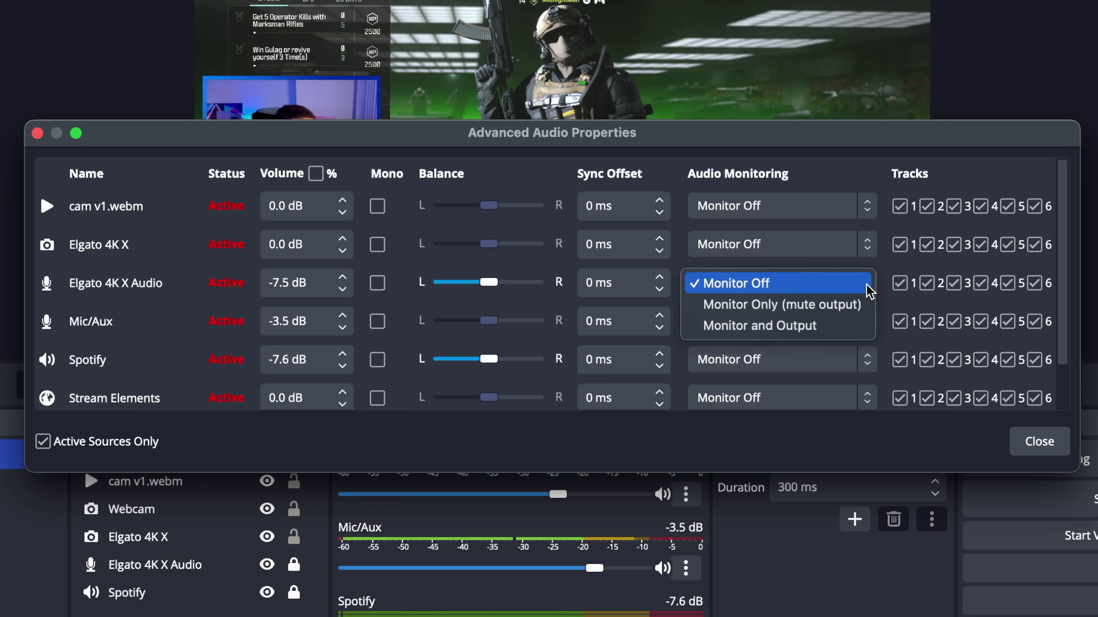
{"action": "left_click", "coordinate": [815, 334]}
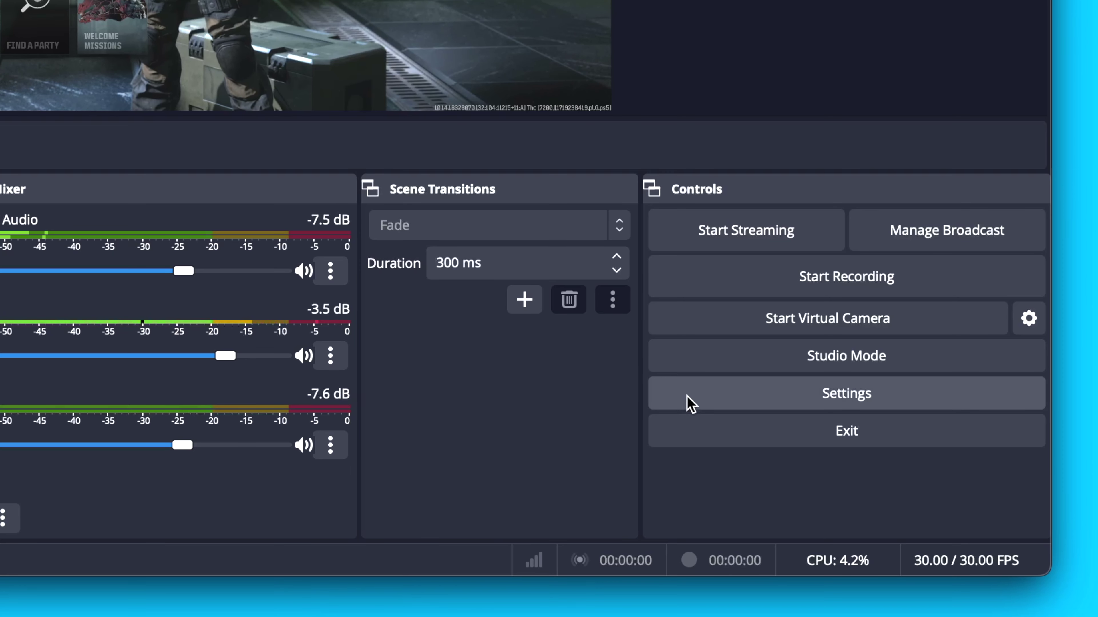
Step: Set the global audio Monitoring Device to Elgato Wave:3 in the settings
{"action": "left_click", "coordinate": [708, 399]}
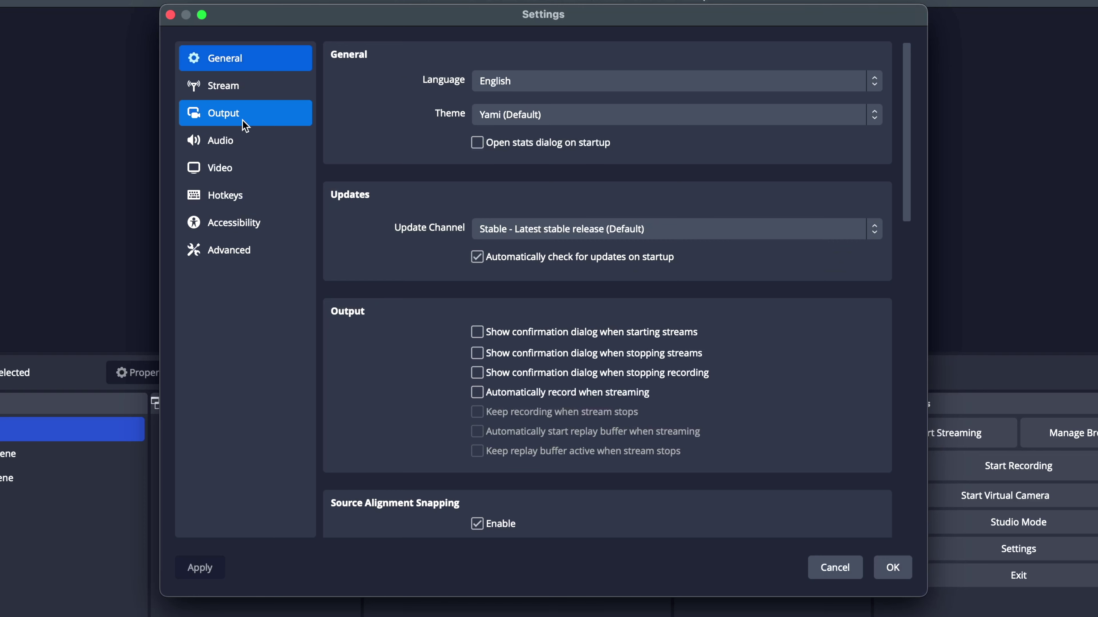
{"action": "left_click", "coordinate": [245, 142]}
{"action": "scroll", "coordinate": [426, 268], "scroll_direction": "down", "scroll_amount": 5}
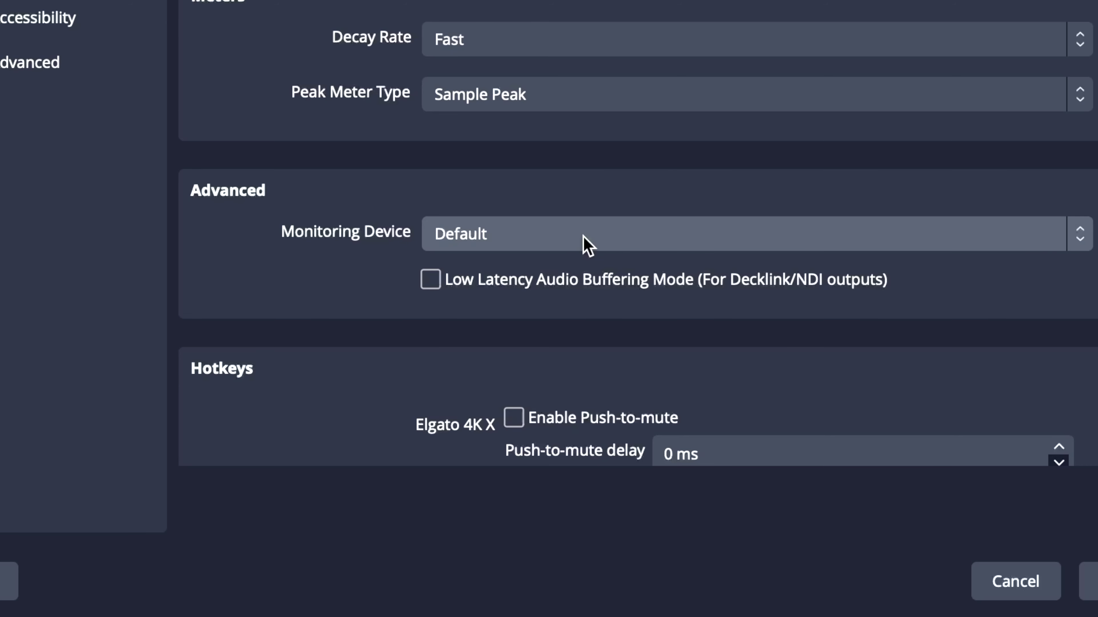
{"action": "left_click", "coordinate": [588, 246]}
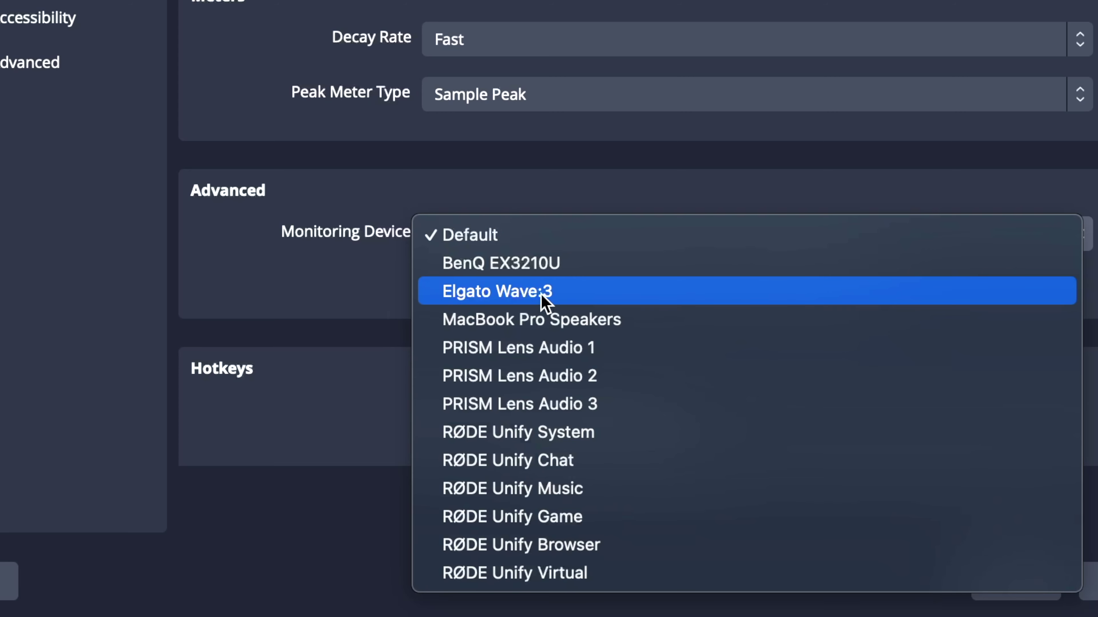
{"action": "left_click", "coordinate": [525, 294]}
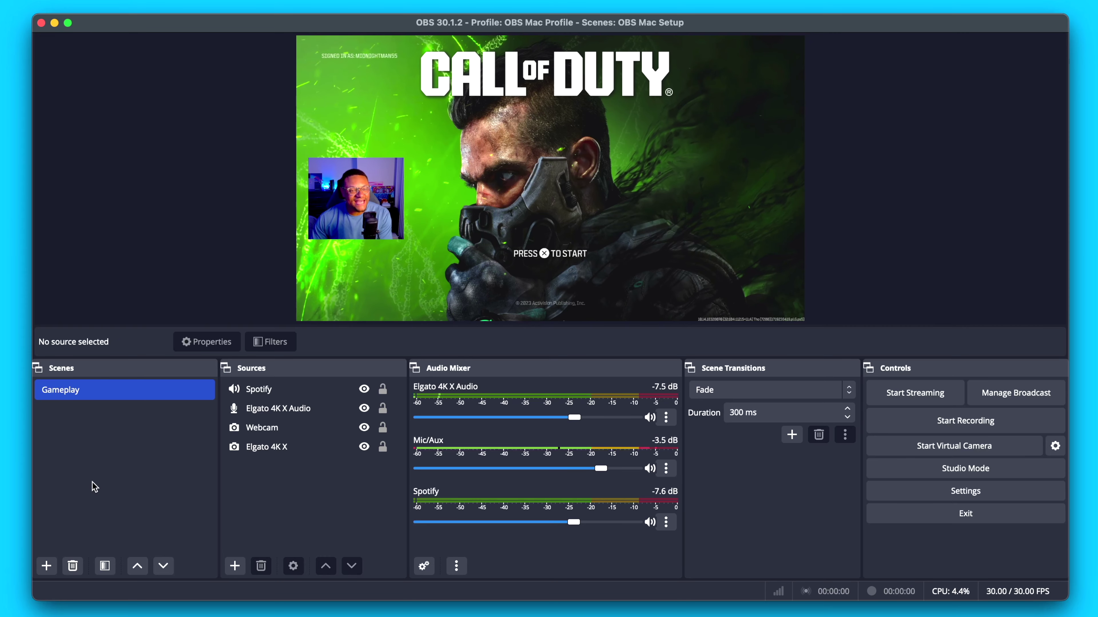
Step: Create a new scene named Chatting Scene
{"action": "left_click", "coordinate": [46, 566]}
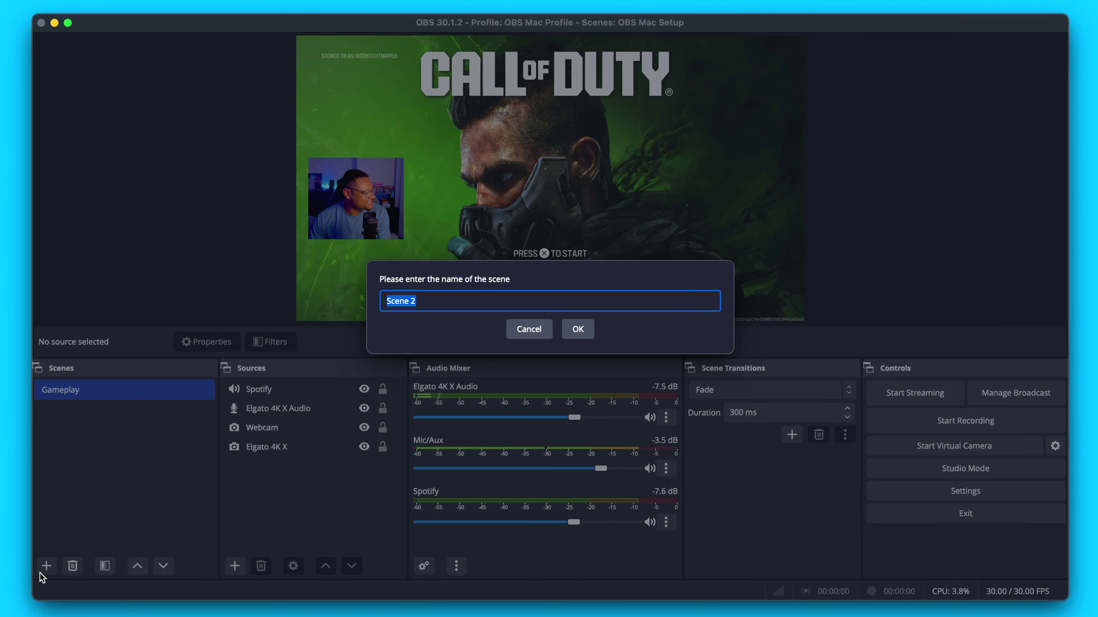
{"action": "type", "text": "Chatting Scene"}
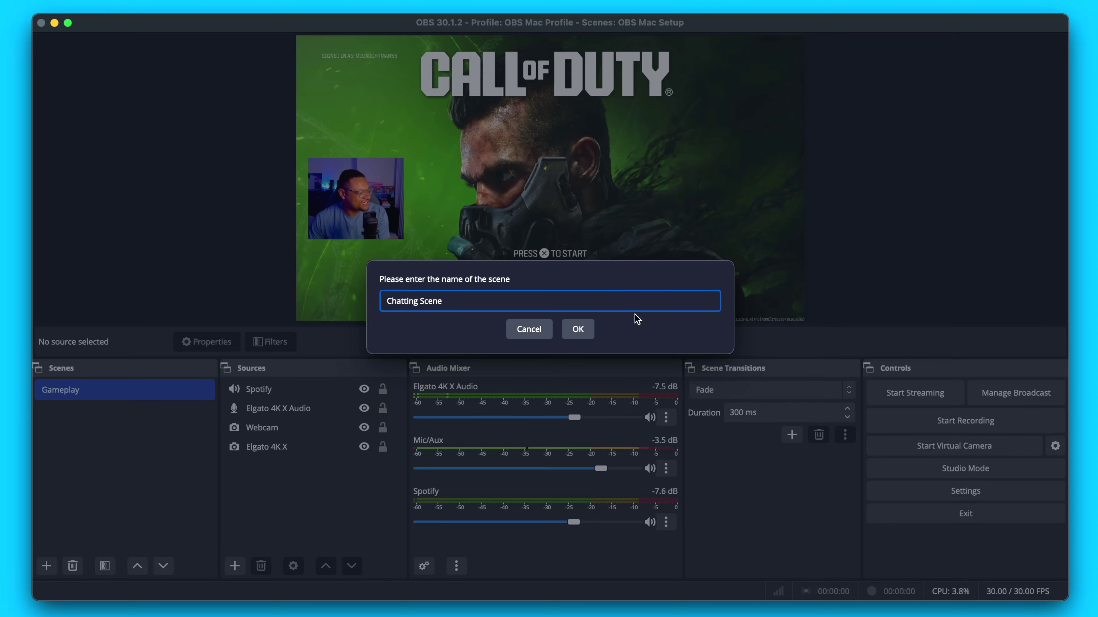
{"action": "left_click", "coordinate": [578, 329]}
Step: Add the existing Webcam video capture source to the Chatting Scene
{"action": "left_click", "coordinate": [235, 566]}
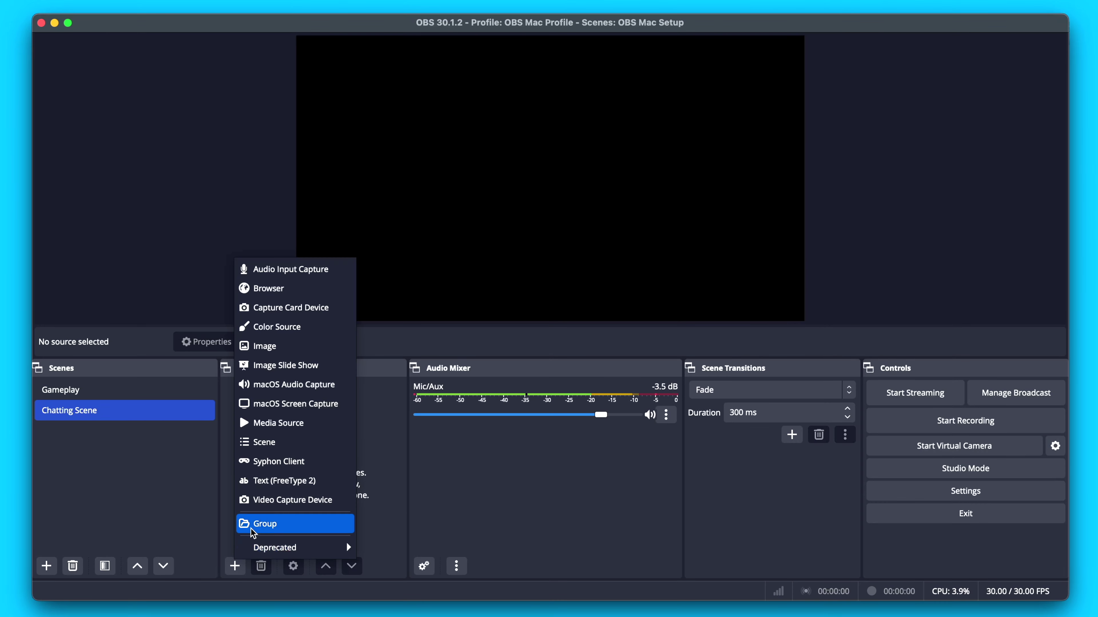
{"action": "left_click", "coordinate": [285, 500]}
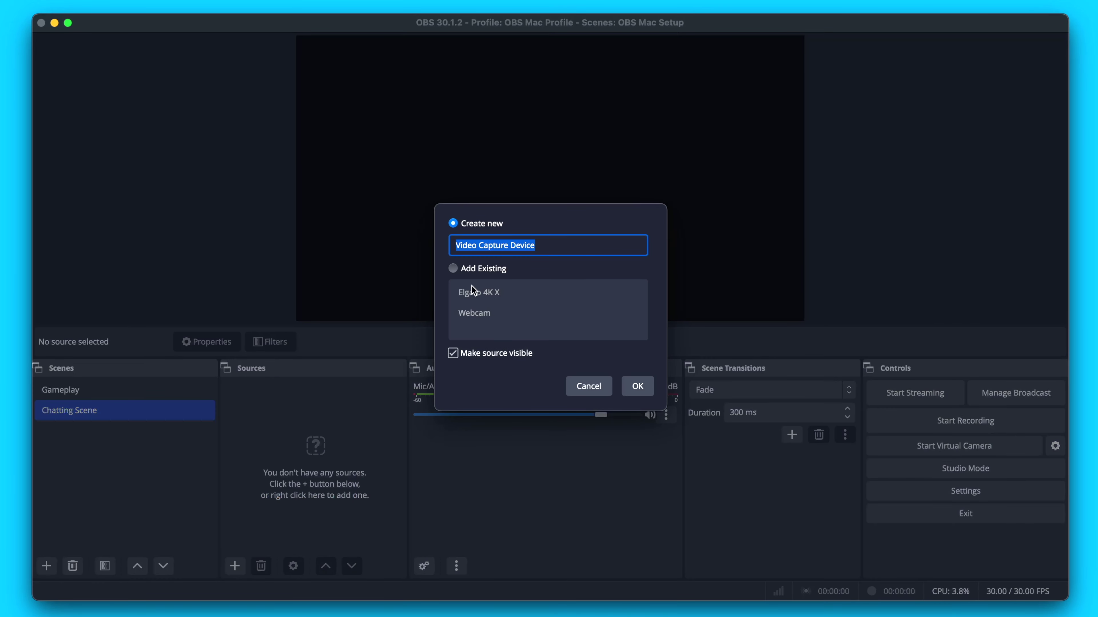
{"action": "left_click", "coordinate": [452, 268]}
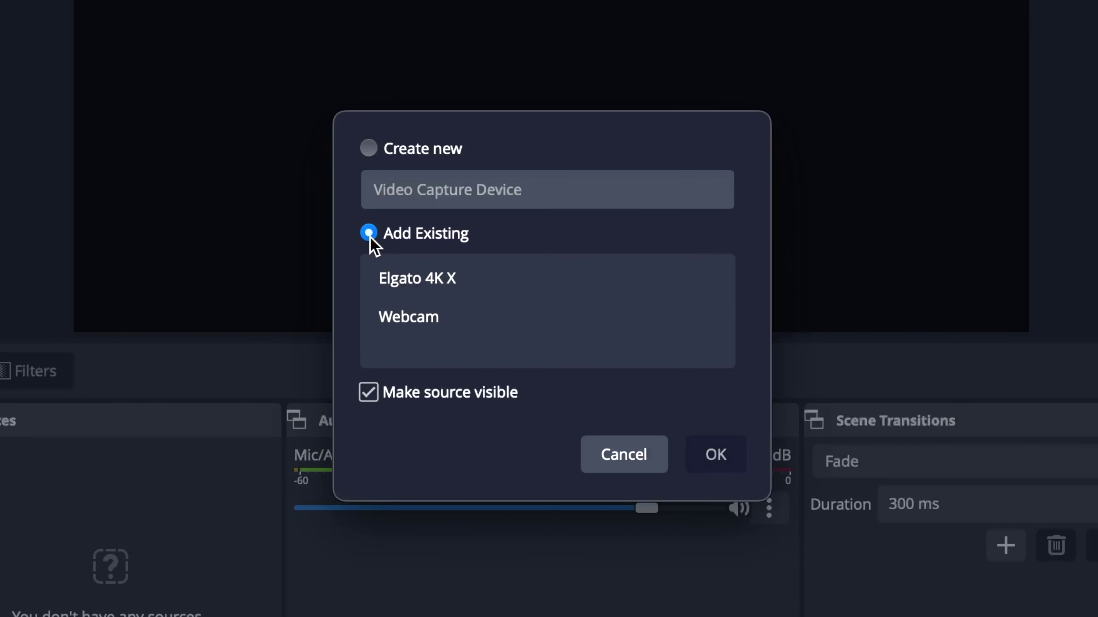
{"action": "left_click", "coordinate": [409, 316]}
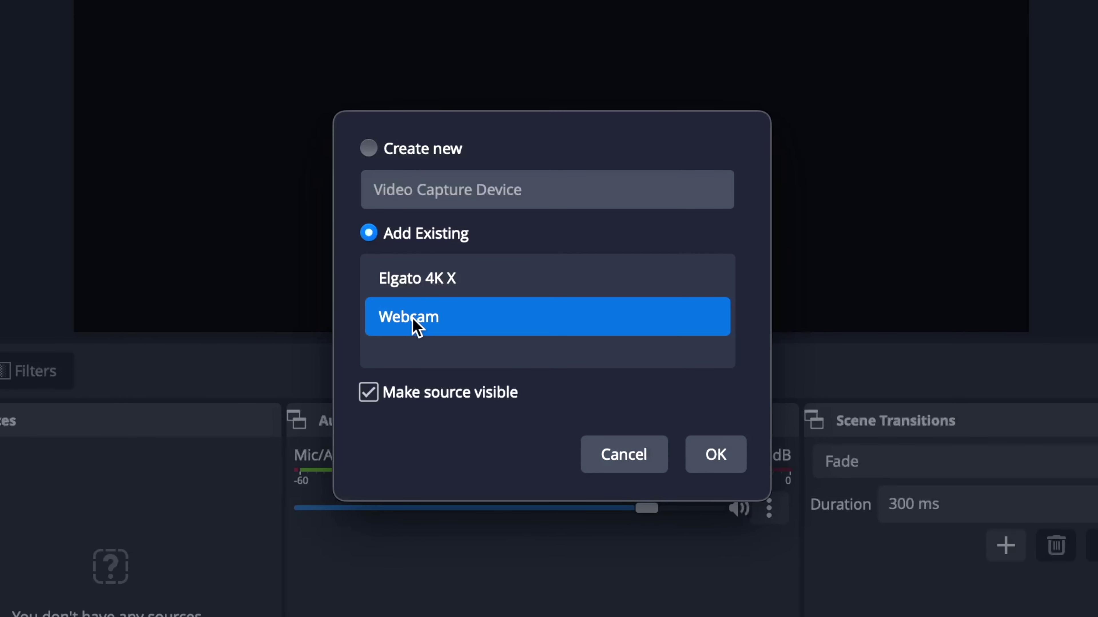
{"action": "left_click", "coordinate": [711, 458]}
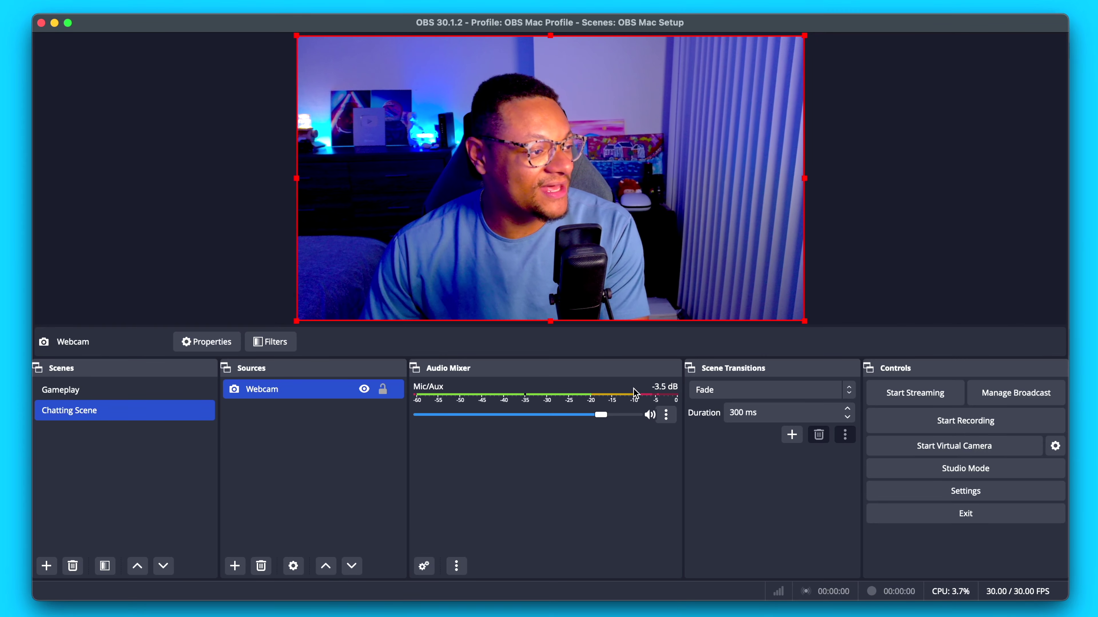
{"action": "left_click", "coordinate": [173, 229]}
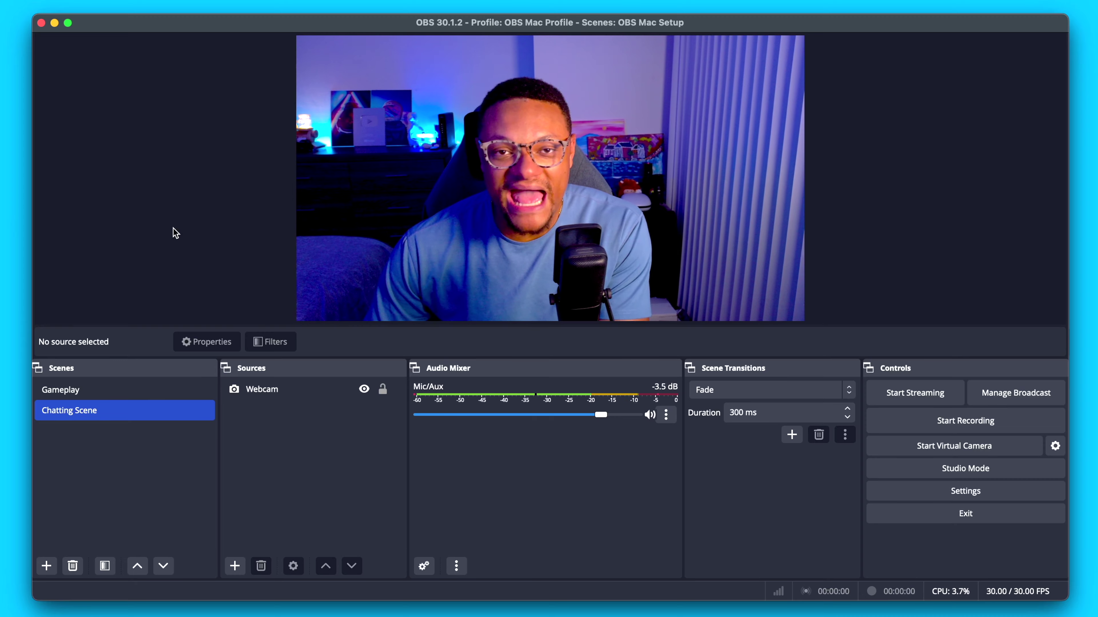
Step: Create a new scene named Starting Scene
{"action": "left_click", "coordinate": [46, 566]}
{"action": "type", "text": "Starting Scene"}
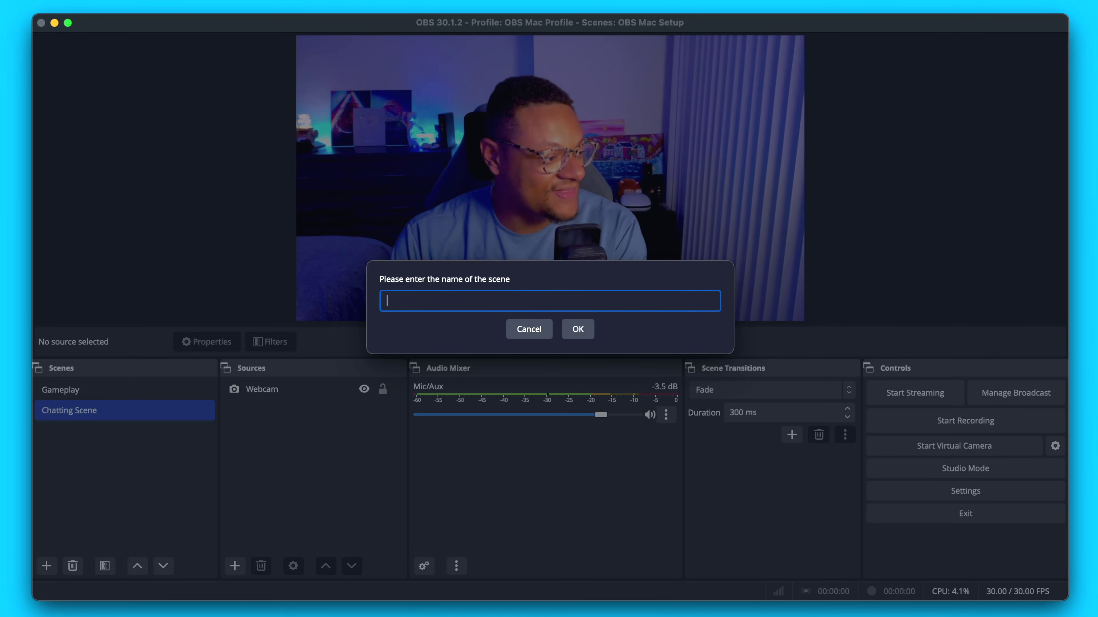
{"action": "left_click", "coordinate": [578, 329]}
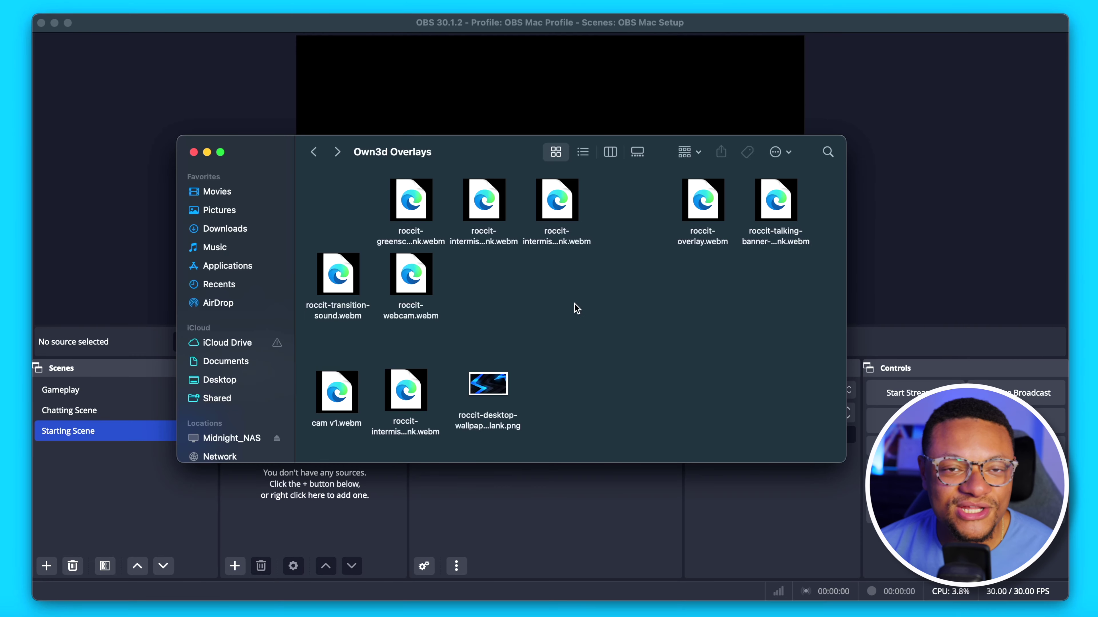
Step: Add the overlay file roccit-intermission-starting-blank.webm from the Own3d Overlays folder as a source in the Starting Scene
{"action": "mouse_move", "coordinate": [461, 148]}
{"action": "left_mouse_down"}
{"action": "mouse_move", "coordinate": [383, 213]}
{"action": "mouse_move", "coordinate": [462, 163]}
{"action": "left_mouse_up"}
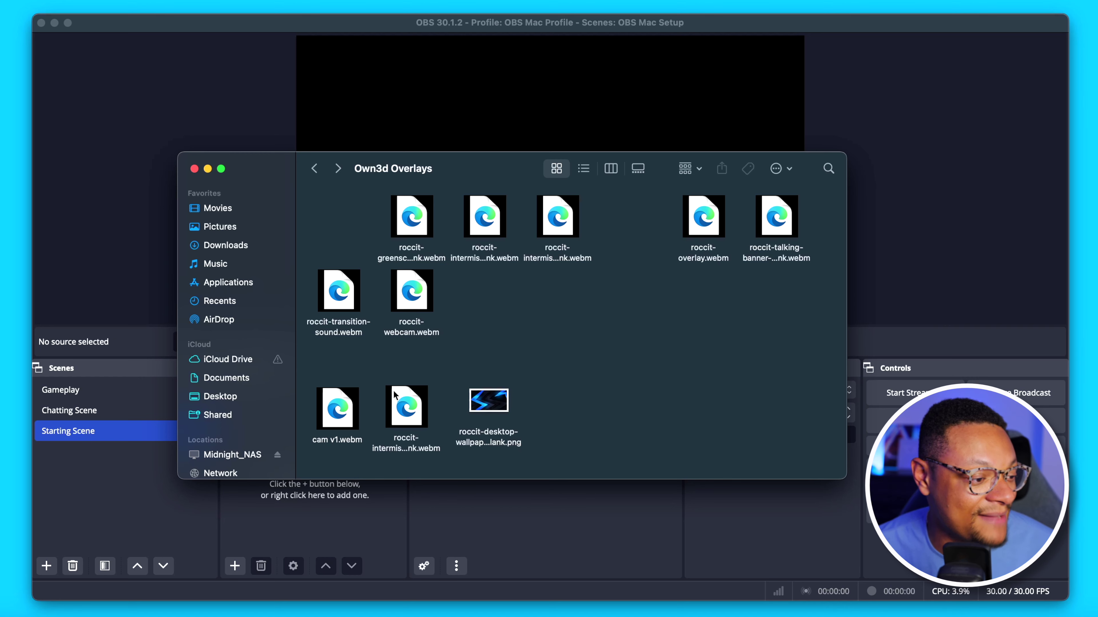
{"action": "left_click_drag", "start_coordinate": [444, 172], "coordinate": [769, 261]}
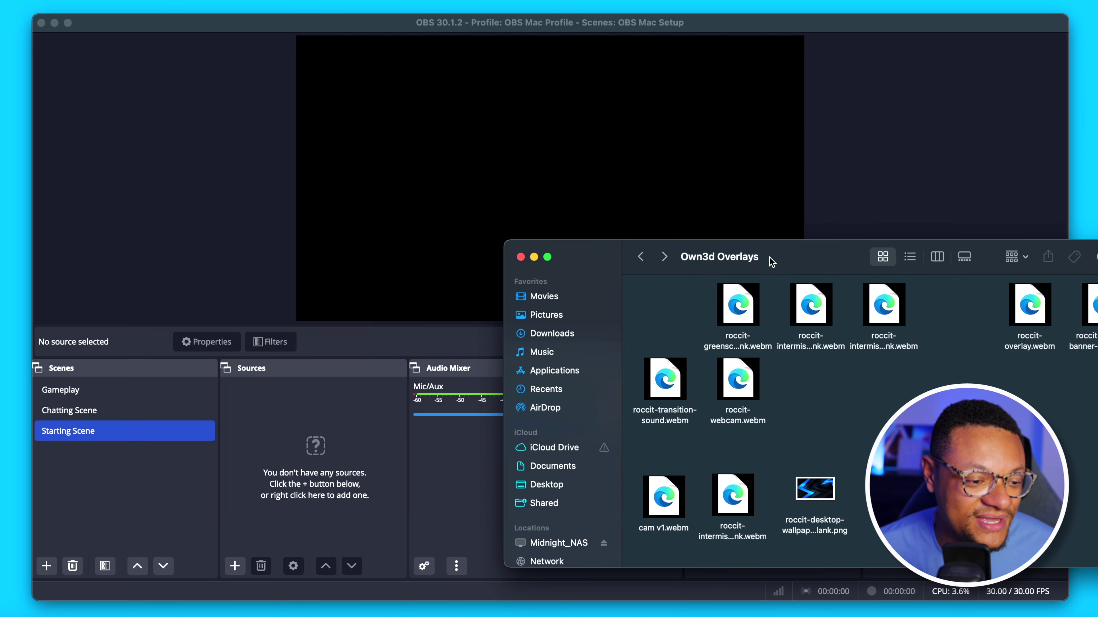
{"action": "left_click", "coordinate": [735, 486]}
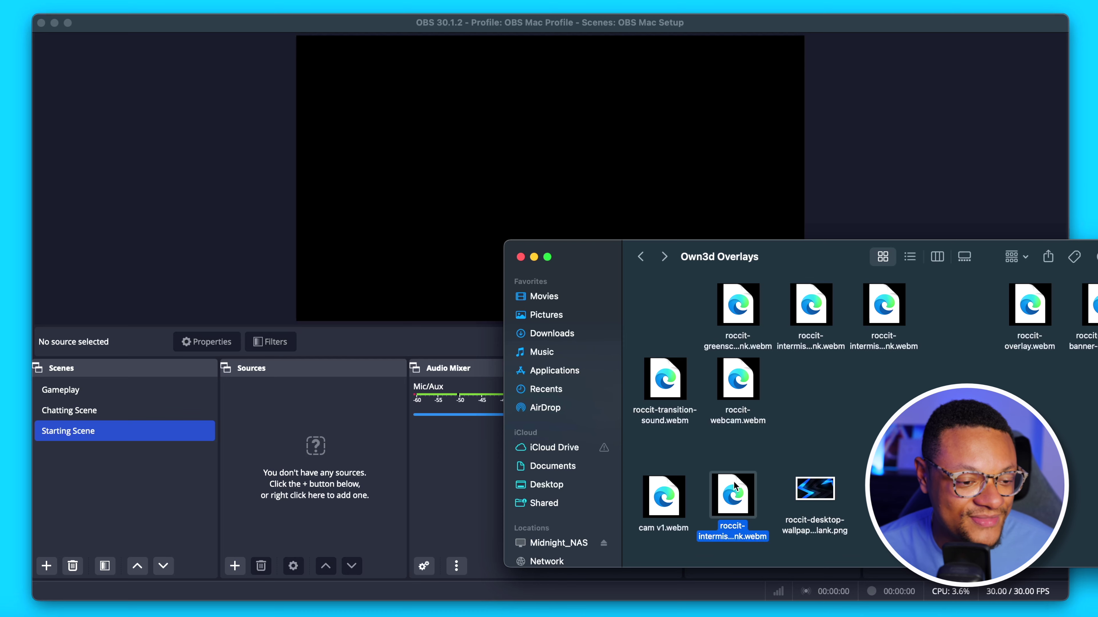
{"action": "left_click_drag", "start_coordinate": [740, 489], "coordinate": [277, 421]}
{"action": "left_click", "coordinate": [213, 275]}
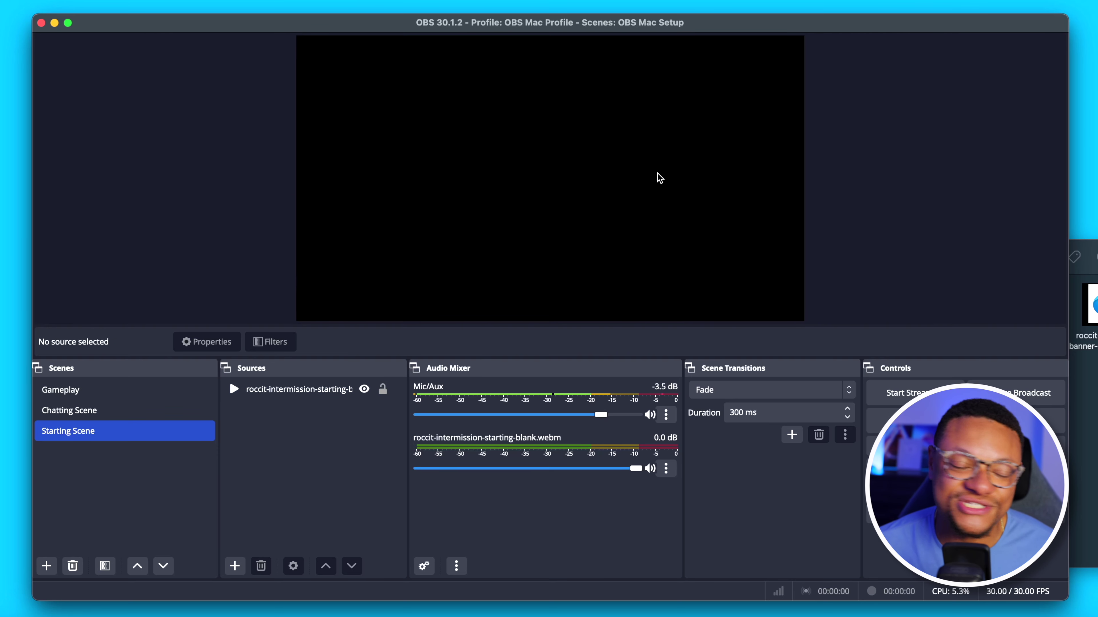
Step: Enable Loop and disable Show nothing when playback ends for the roccit-intermission-starting-blank.webm source
{"action": "left_click", "coordinate": [336, 393]}
{"action": "double_click", "coordinate": [327, 394]}
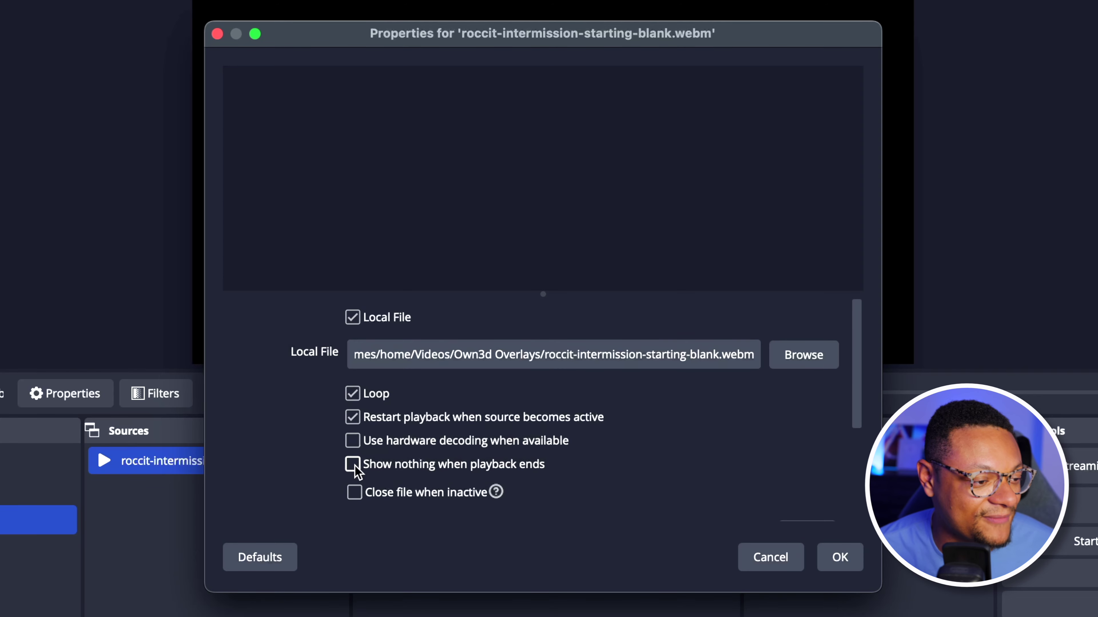
{"action": "left_click", "coordinate": [840, 558]}
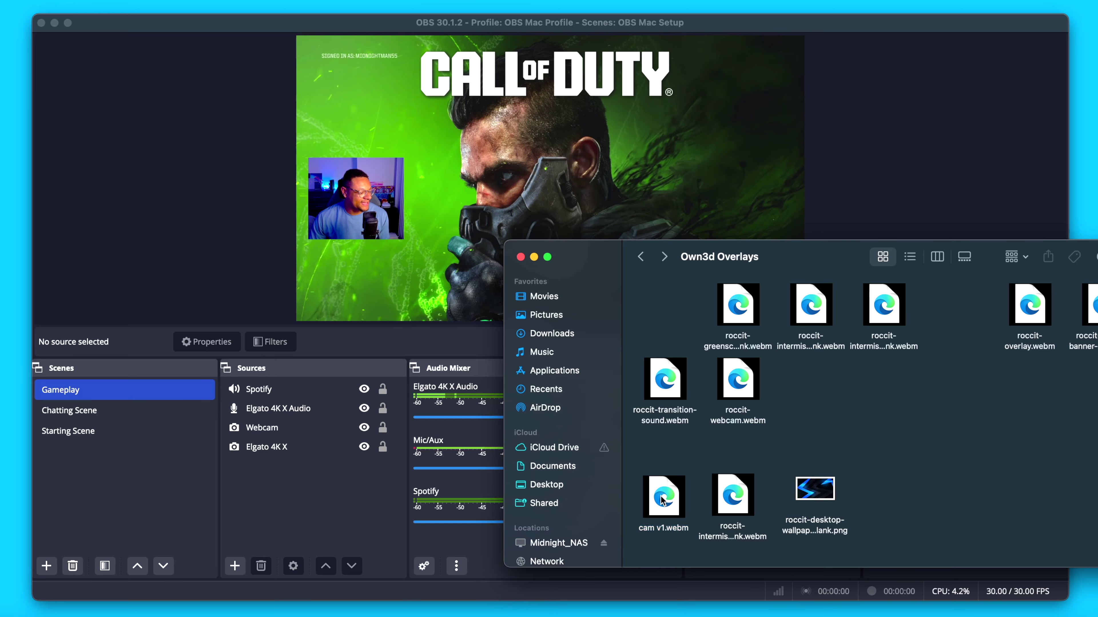
Step: Add the webcam frame file cam v1.webm from the Own3d Overlays folder as a source in the Gameplay scene
{"action": "left_click", "coordinate": [669, 499]}
{"action": "left_click_drag", "start_coordinate": [674, 502], "coordinate": [264, 392]}
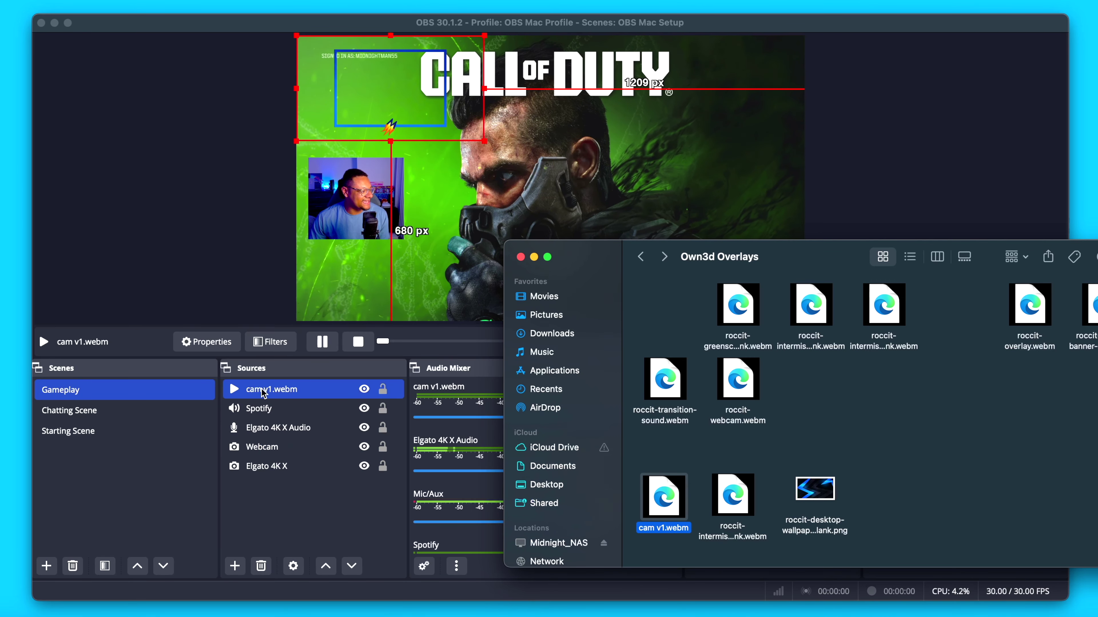
Step: Move the cam v1.webm frame over the webcam in the Gameplay scene and resize the webcam to fill the frame
{"action": "left_click", "coordinate": [179, 174]}
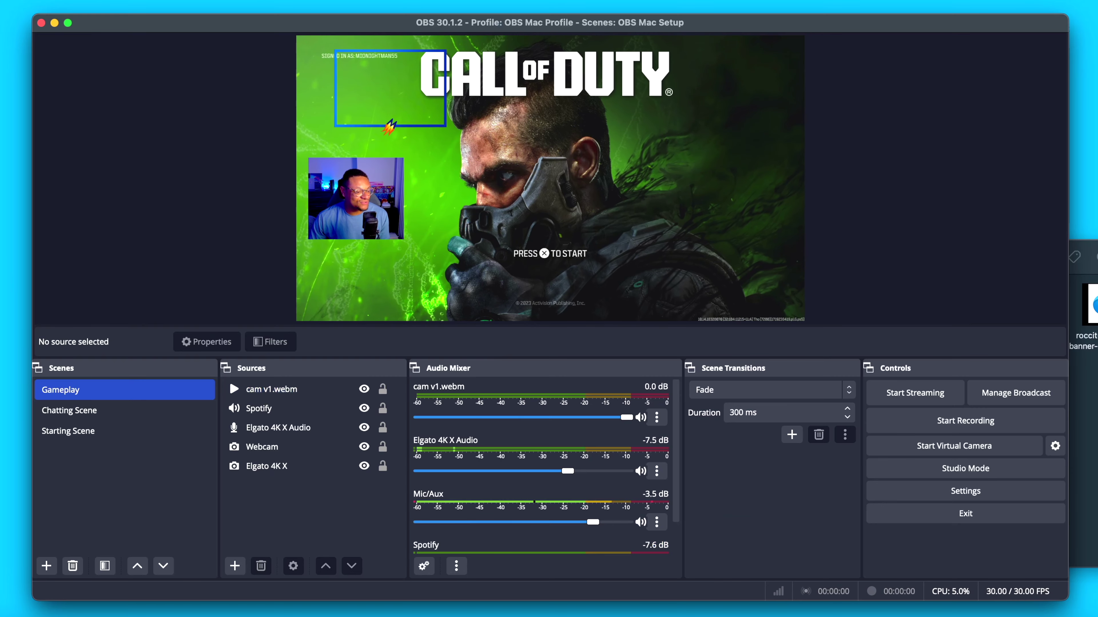
{"action": "left_click", "coordinate": [1093, 398]}
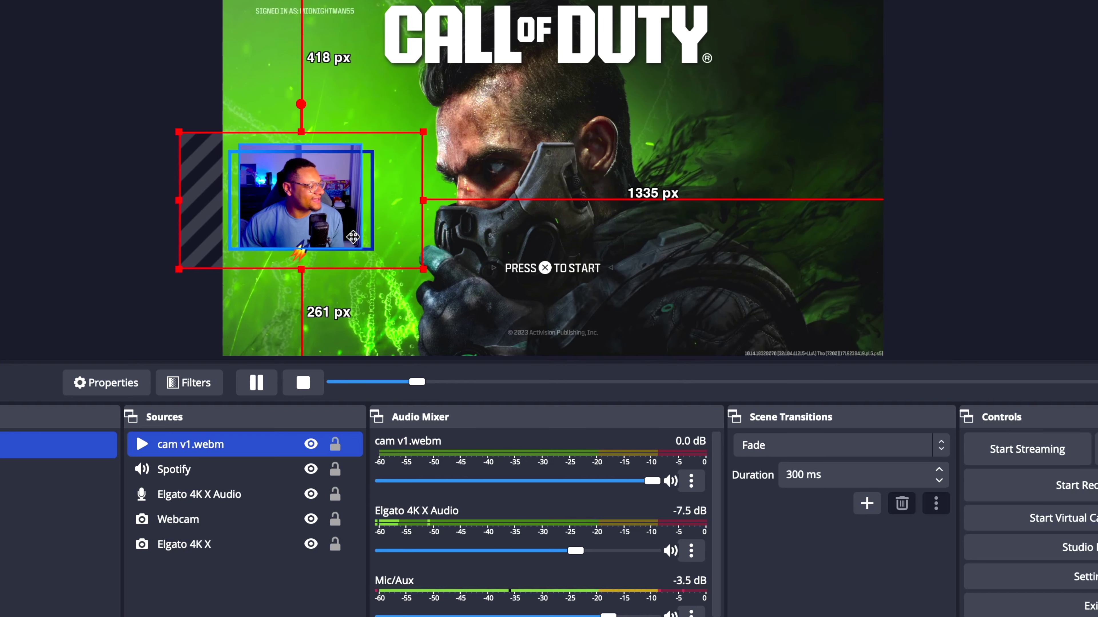
{"action": "left_click_drag", "start_coordinate": [353, 232], "coordinate": [379, 194]}
{"action": "left_click", "coordinate": [363, 227]}
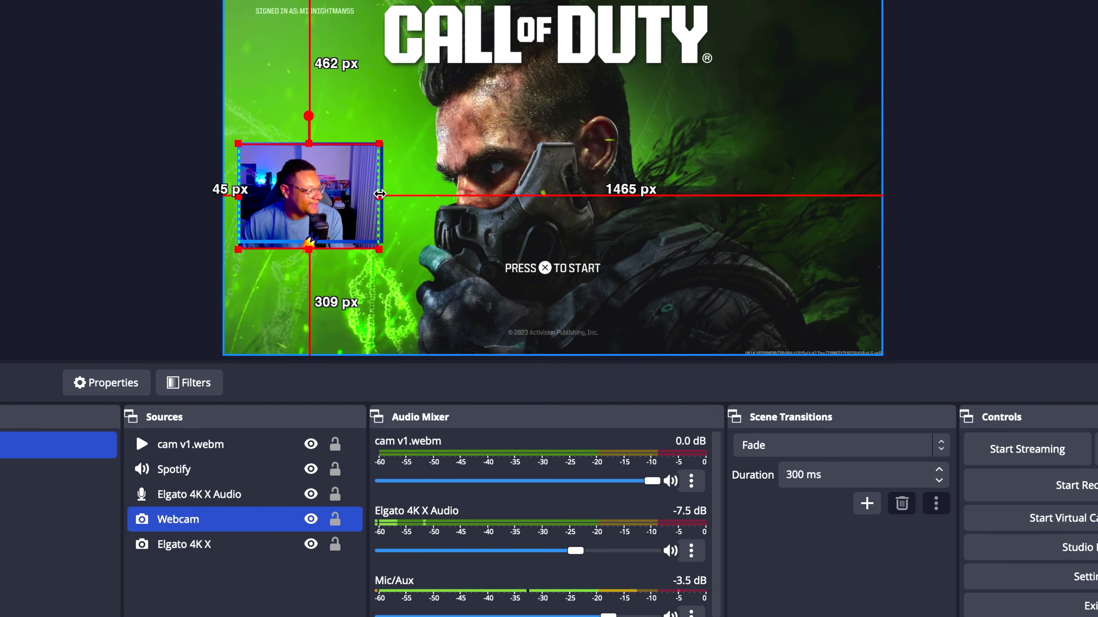
{"action": "left_click_drag", "start_coordinate": [238, 197], "coordinate": [238, 200]}
{"action": "left_click_drag", "start_coordinate": [391, 198], "coordinate": [383, 193]}
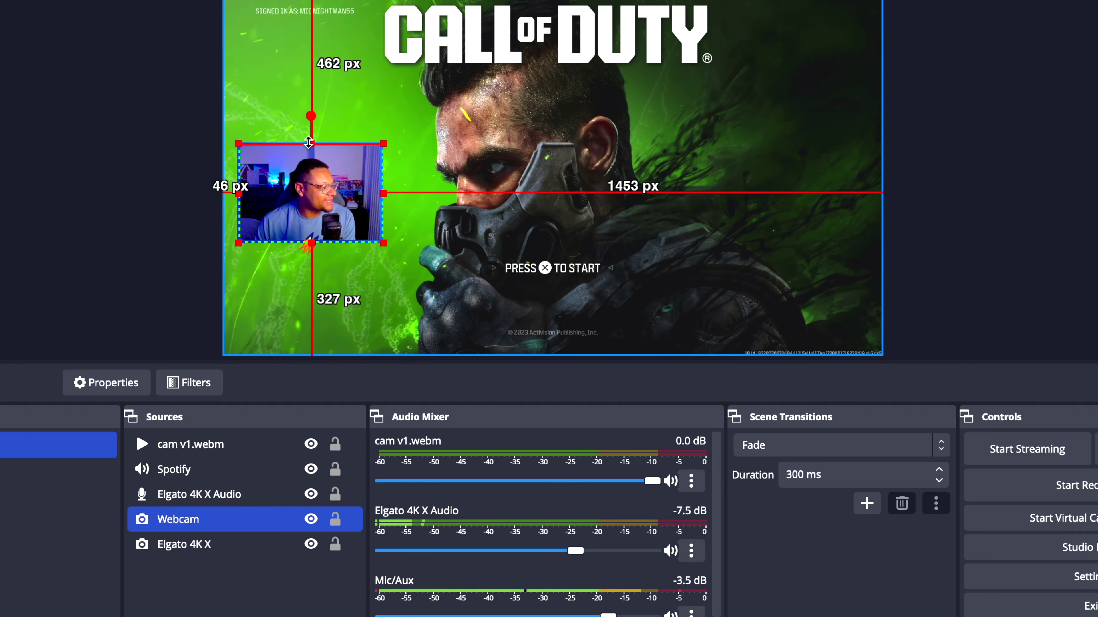
{"action": "left_click", "coordinate": [162, 123]}
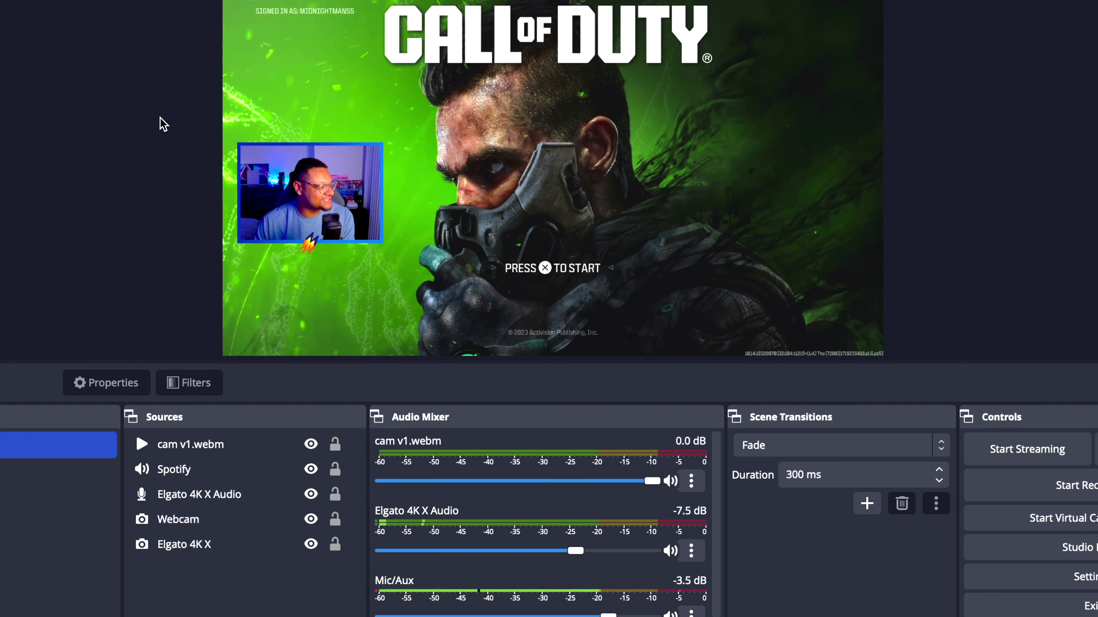
Step: Hide the cam v1.webm channel from the audio mixer
{"action": "left_click", "coordinate": [691, 481]}
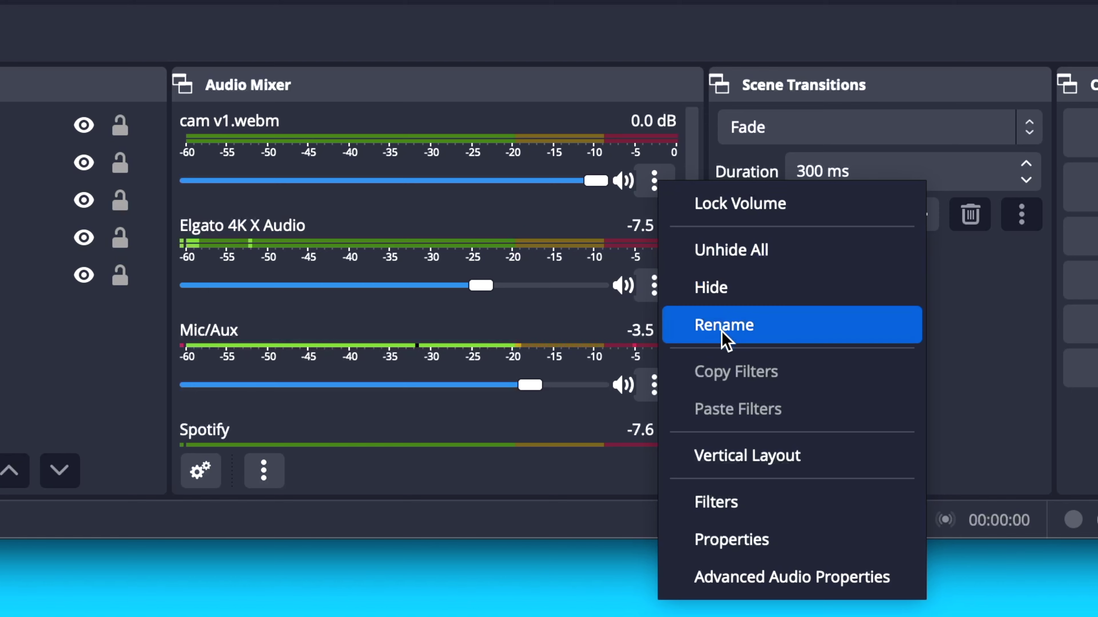
{"action": "left_click", "coordinate": [738, 299]}
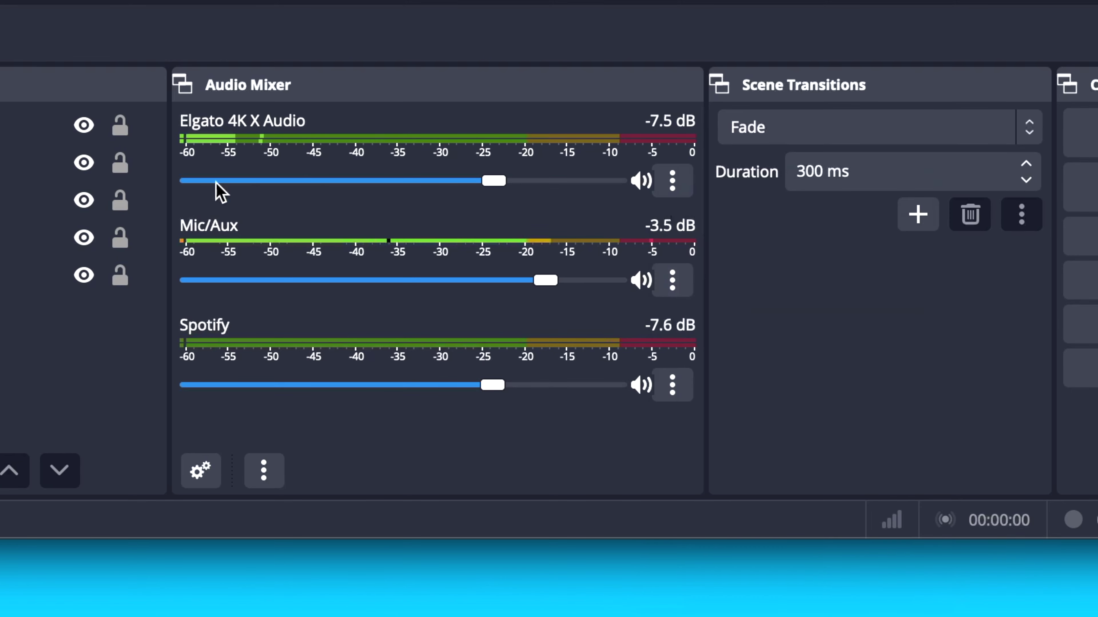
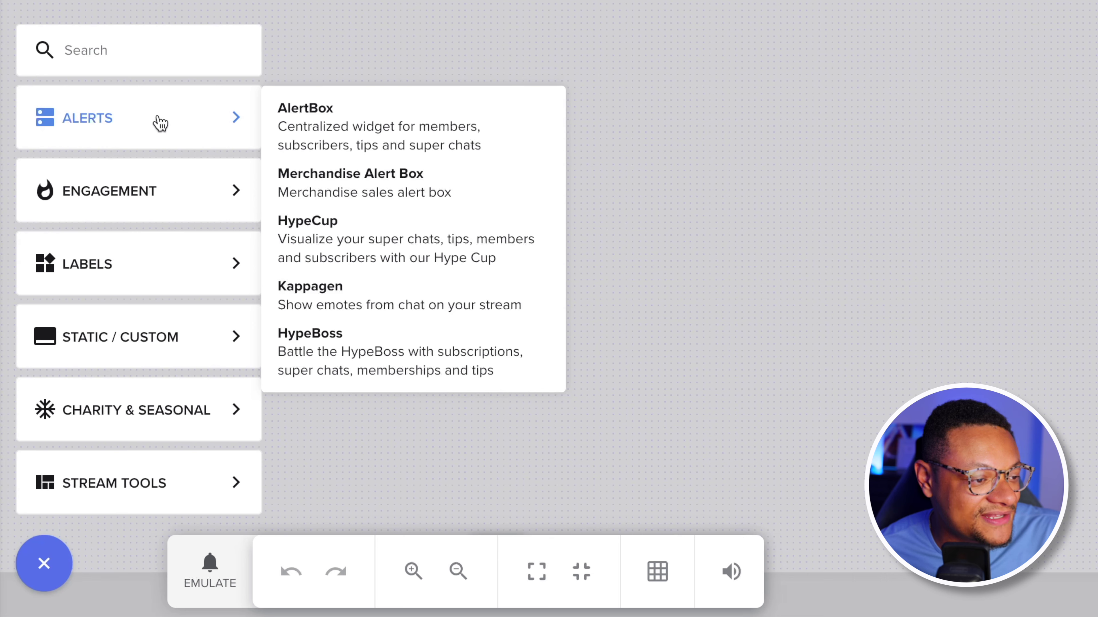
Step: Add an AlertBox widget to the StreamElements overlay, place it at the canvas's top centre and resize it to about 525 × 448 px
{"action": "left_click", "coordinate": [393, 114]}
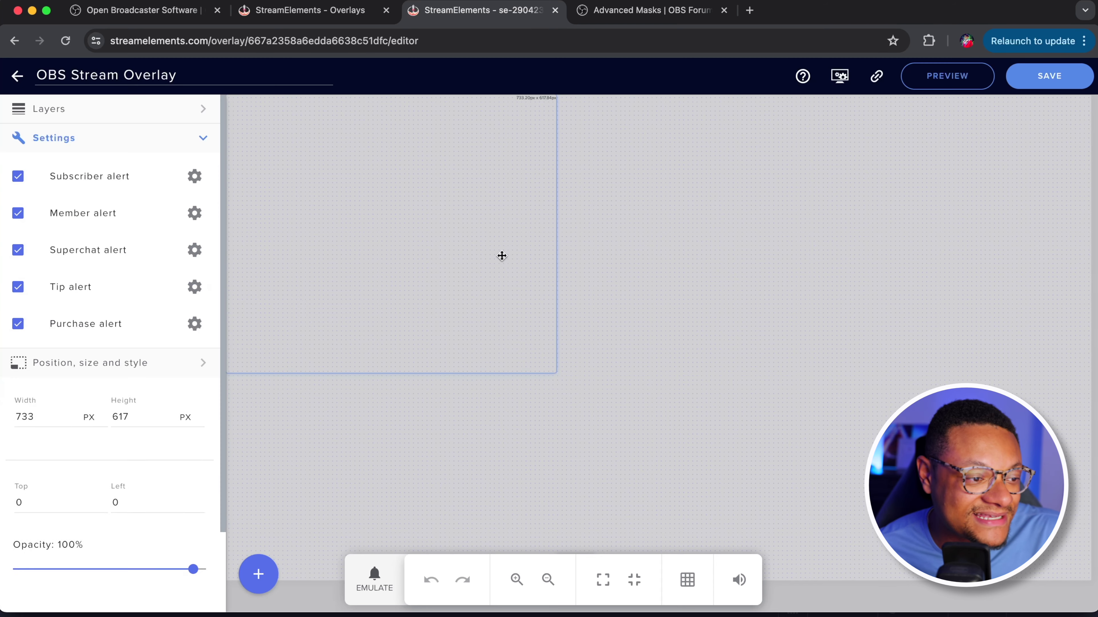
{"action": "left_click_drag", "start_coordinate": [500, 254], "coordinate": [659, 207]}
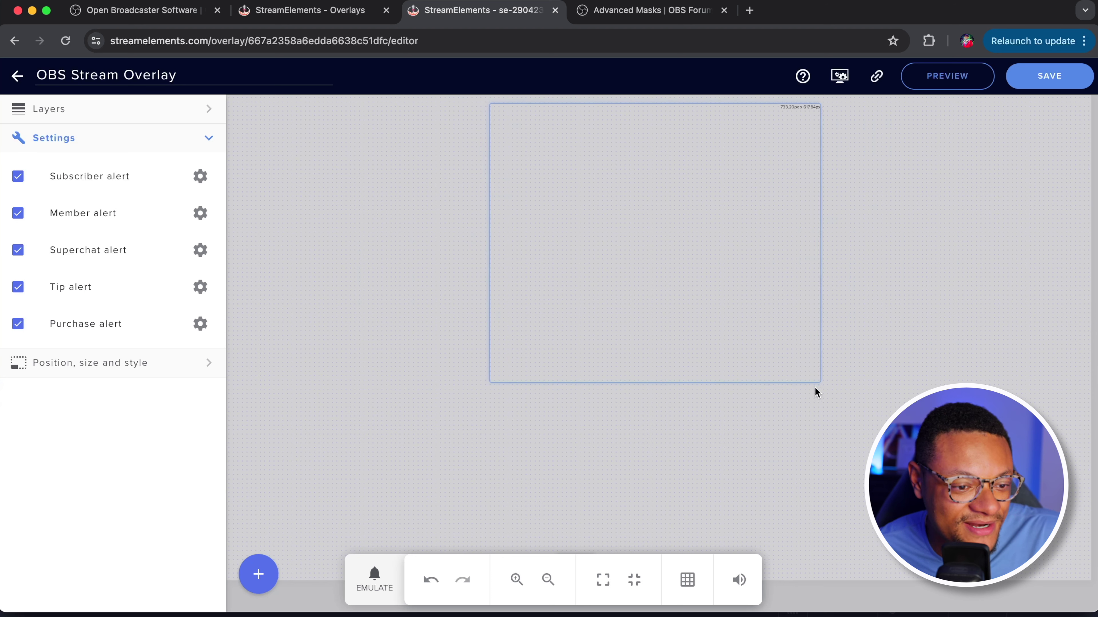
{"action": "left_click_drag", "start_coordinate": [818, 383], "coordinate": [726, 306]}
{"action": "left_click_drag", "start_coordinate": [617, 205], "coordinate": [611, 201]}
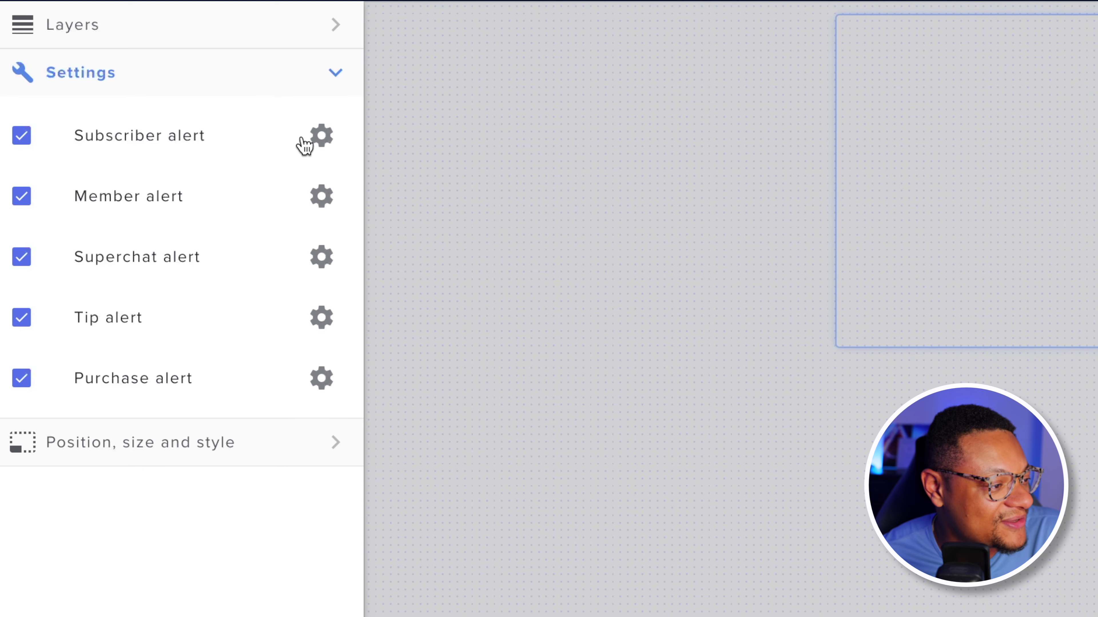
Step: View the subscriber alert's settings and emulate a subscriber event to test the AlertBox
{"action": "left_click", "coordinate": [321, 138]}
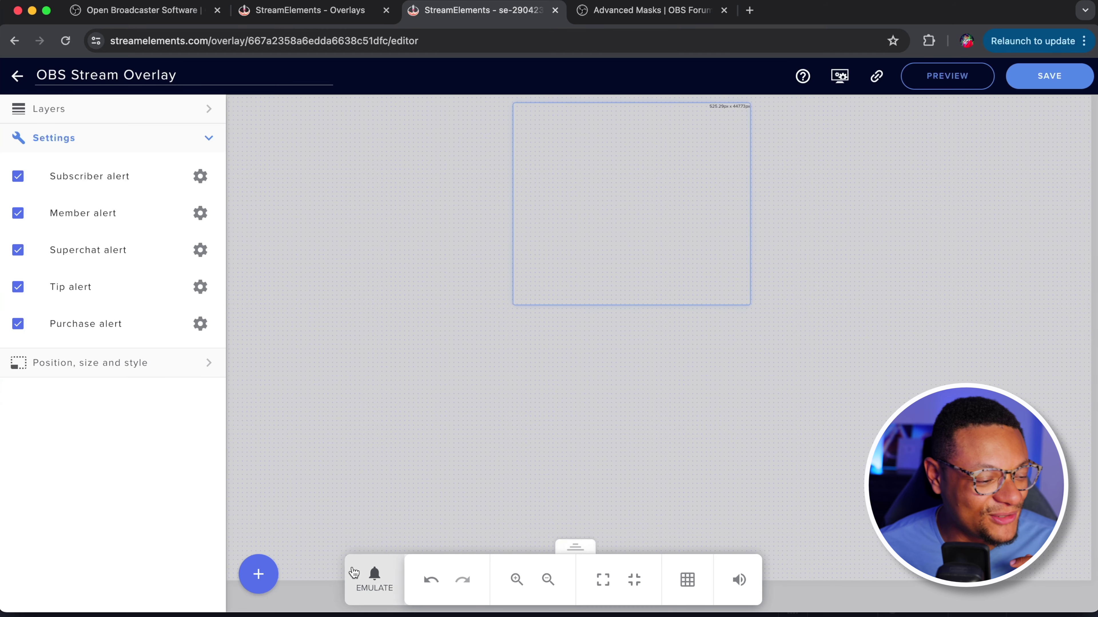
{"action": "left_click", "coordinate": [377, 577]}
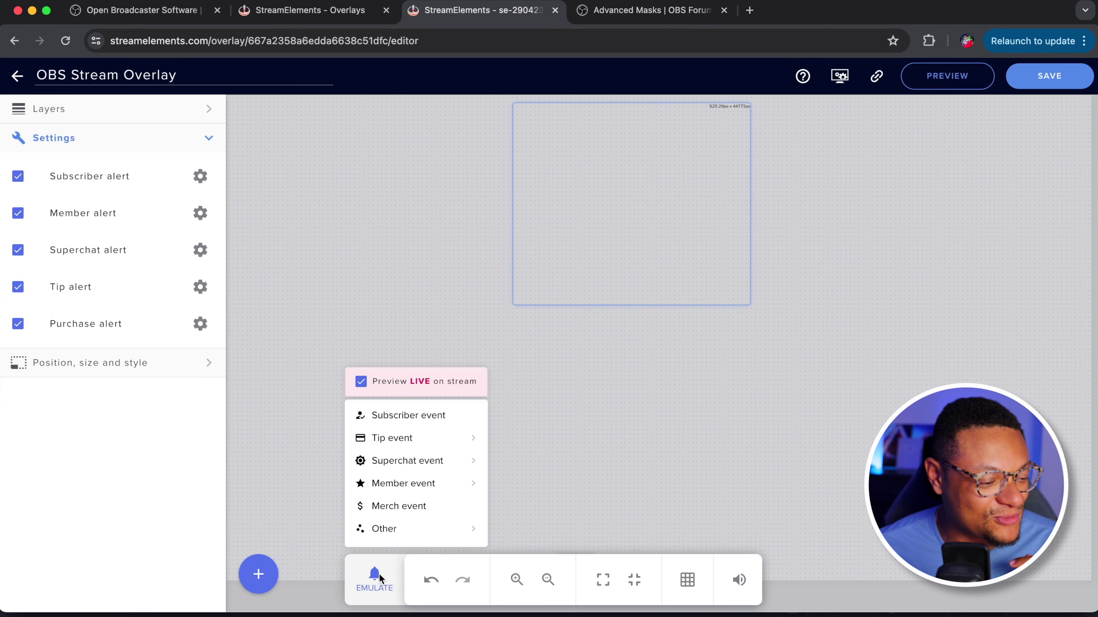
{"action": "left_click", "coordinate": [418, 416]}
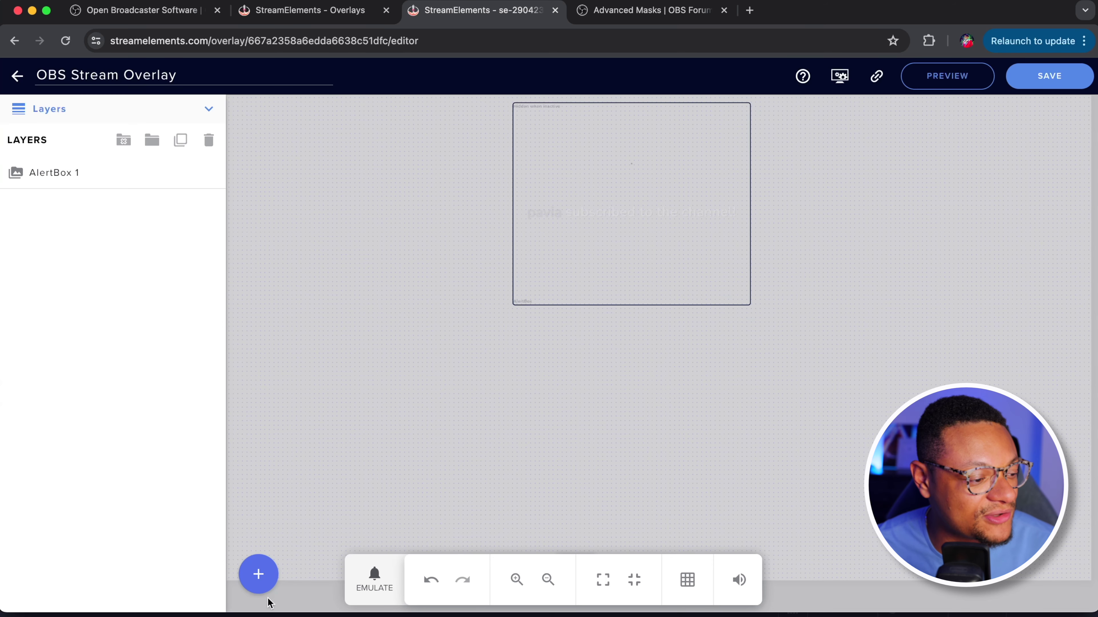
Step: Add the Your stream's chat widget along the canvas's right edge and enlarge it to about 471 × 1049 px
{"action": "left_click", "coordinate": [260, 582]}
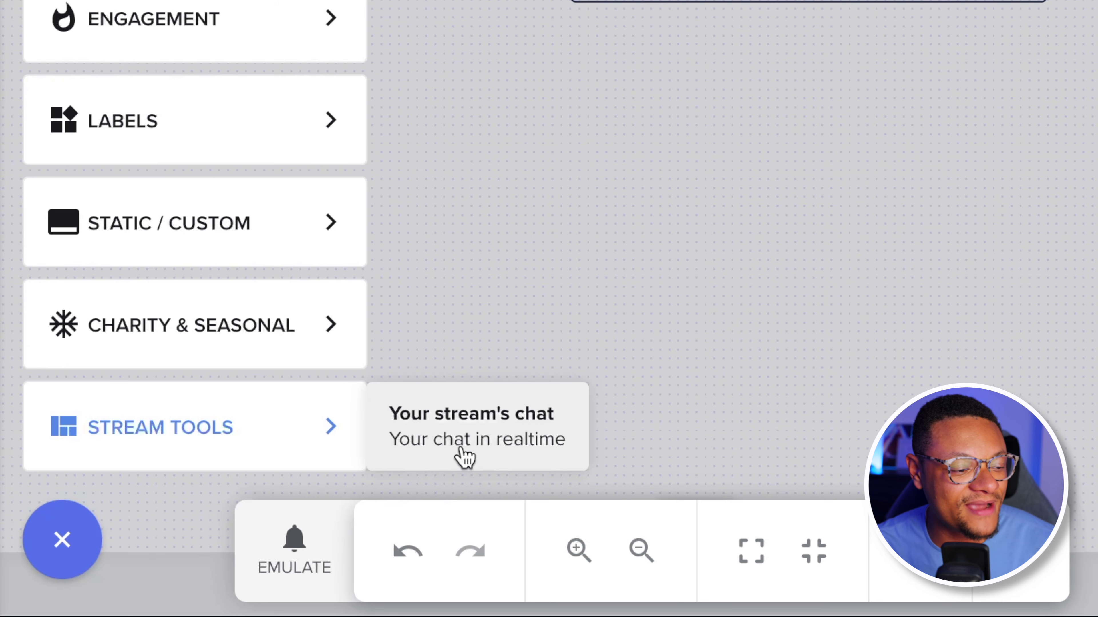
{"action": "left_click", "coordinate": [428, 465]}
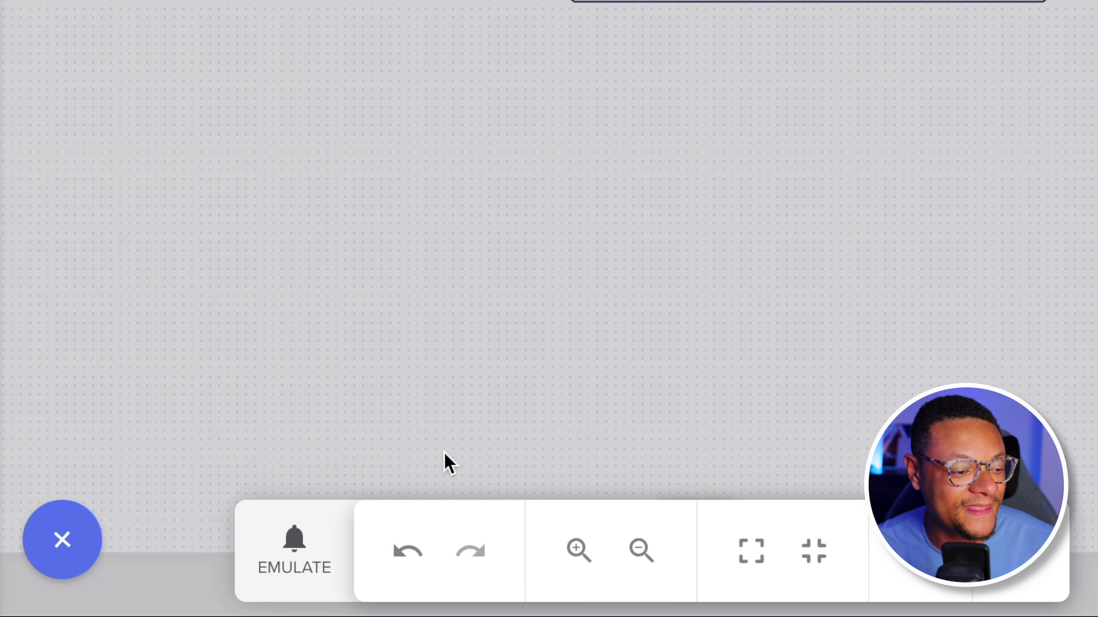
{"action": "left_click_drag", "start_coordinate": [294, 203], "coordinate": [369, 303]}
{"action": "left_click_drag", "start_coordinate": [414, 374], "coordinate": [483, 520]}
{"action": "left_click_drag", "start_coordinate": [421, 432], "coordinate": [964, 325]}
{"action": "left_click_drag", "start_coordinate": [1037, 407], "coordinate": [1062, 570]}
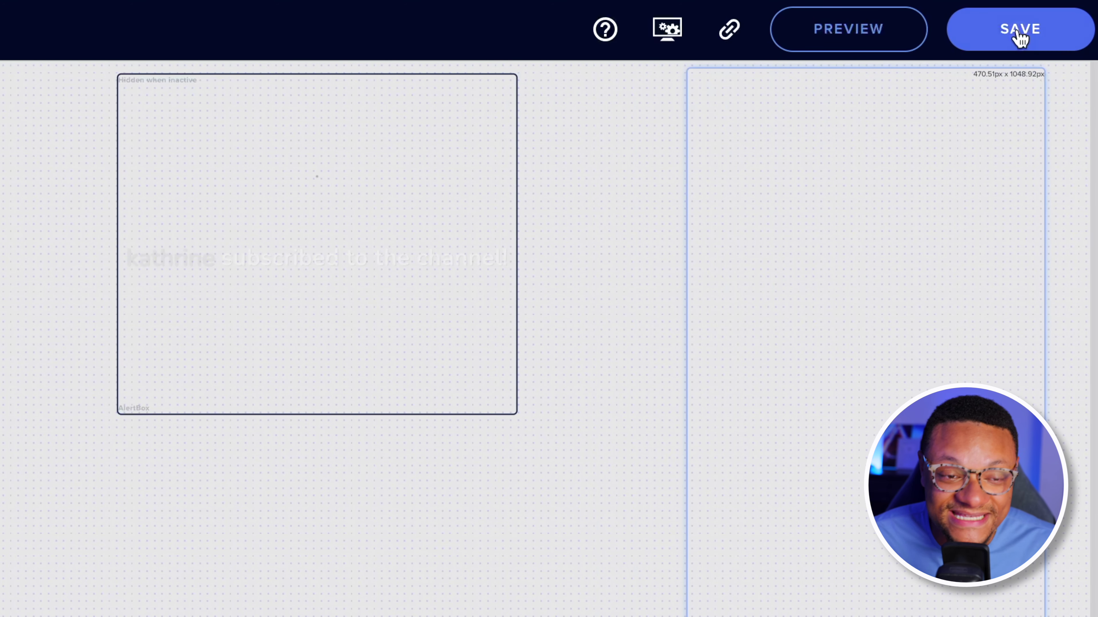
Step: Save the stream overlay and copy its URL
{"action": "left_click", "coordinate": [1020, 38]}
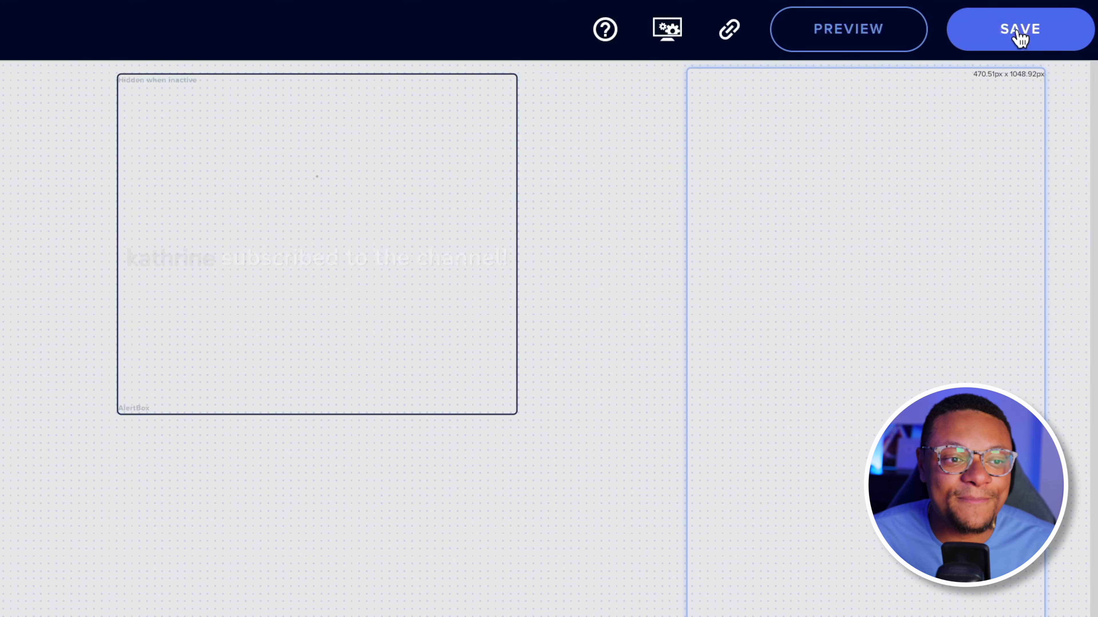
{"action": "left_click", "coordinate": [729, 37]}
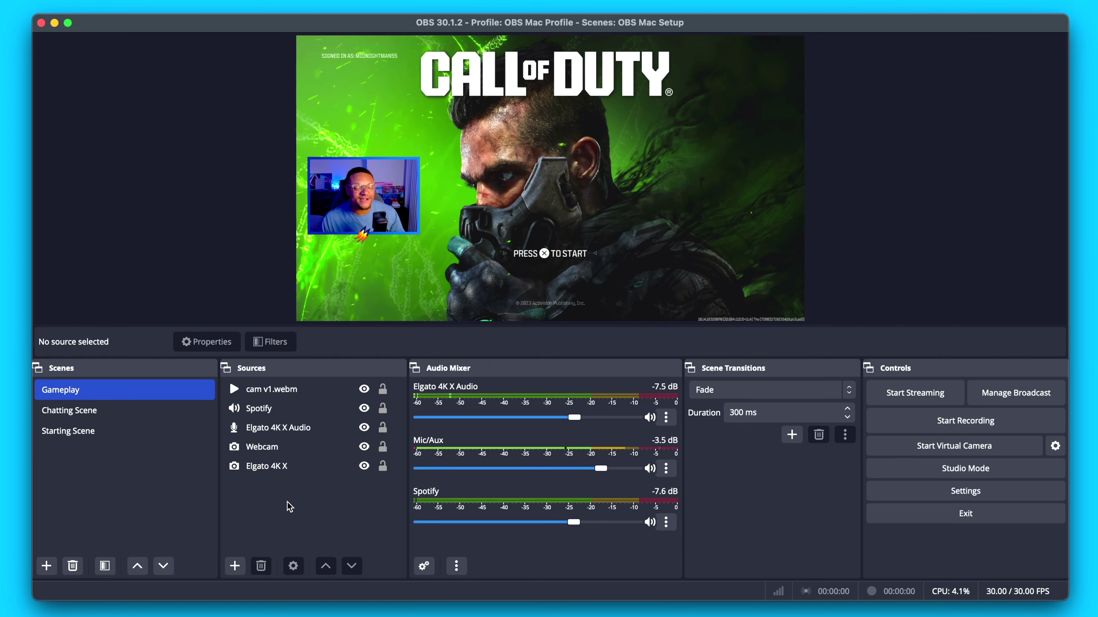
Step: Switch to OBS Studio and create a new Browser source named Stream Elements in the Gameplay scene
{"action": "left_click", "coordinate": [277, 460]}
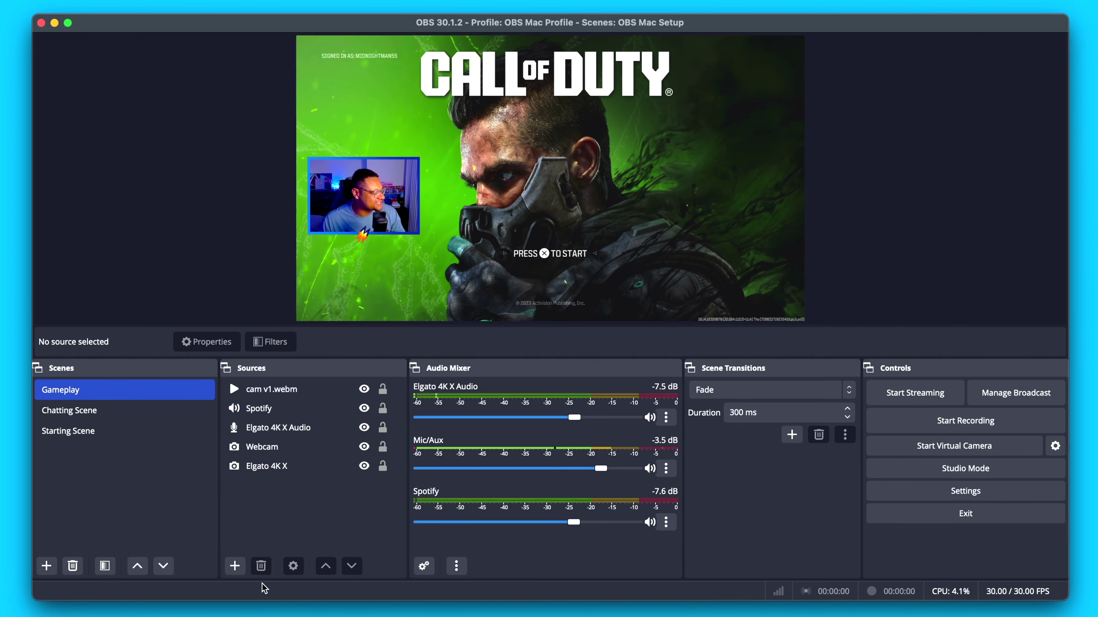
{"action": "left_click", "coordinate": [235, 566]}
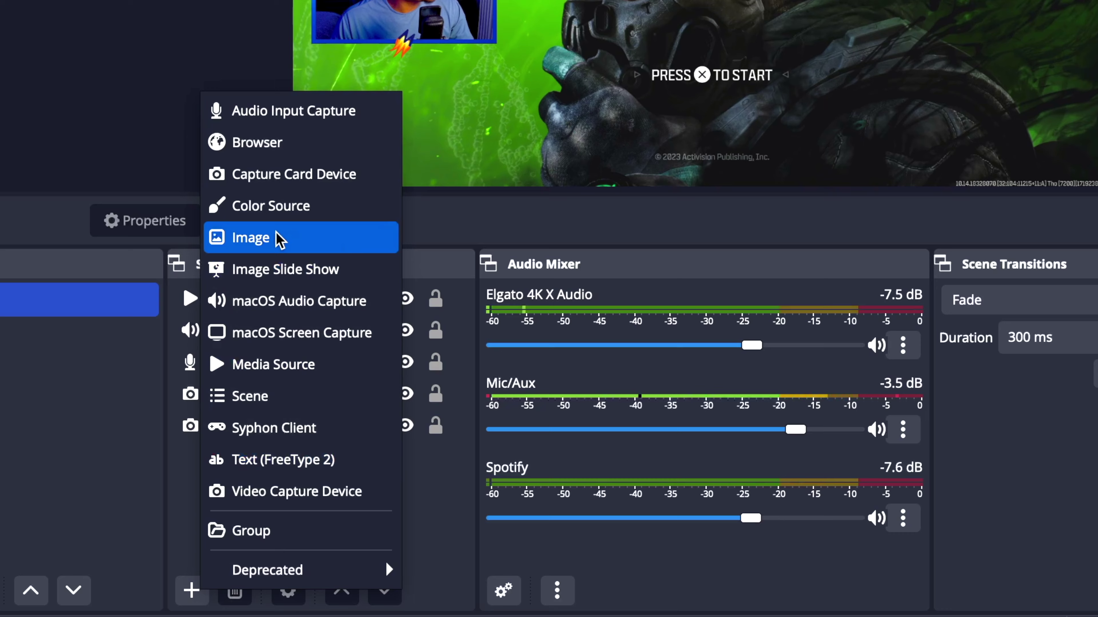
{"action": "left_click", "coordinate": [270, 152]}
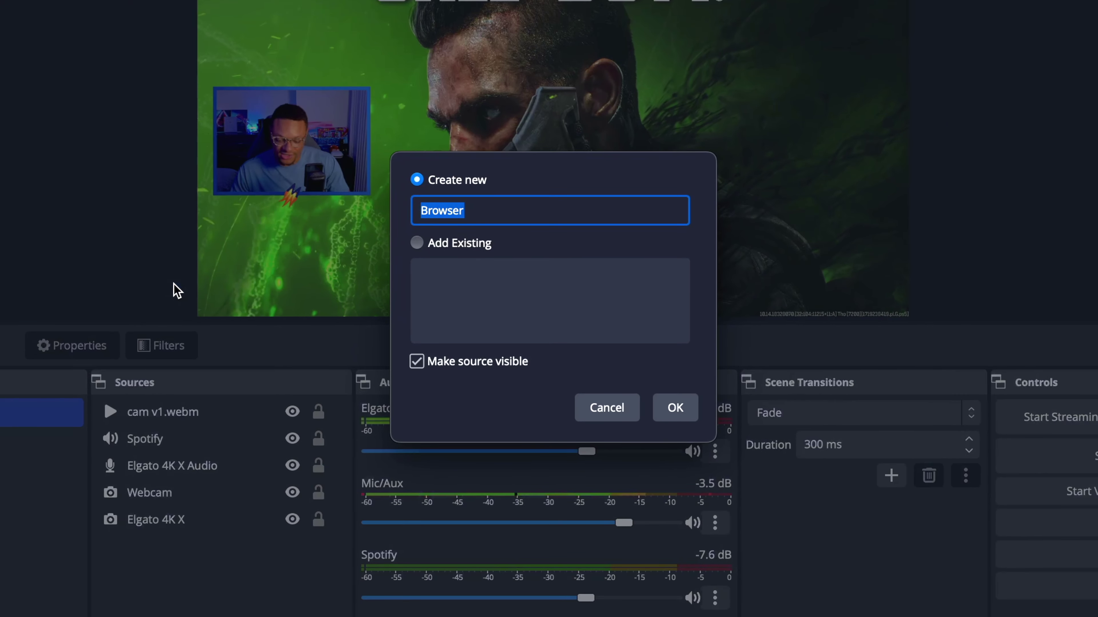
{"action": "type", "text": "Stream"}
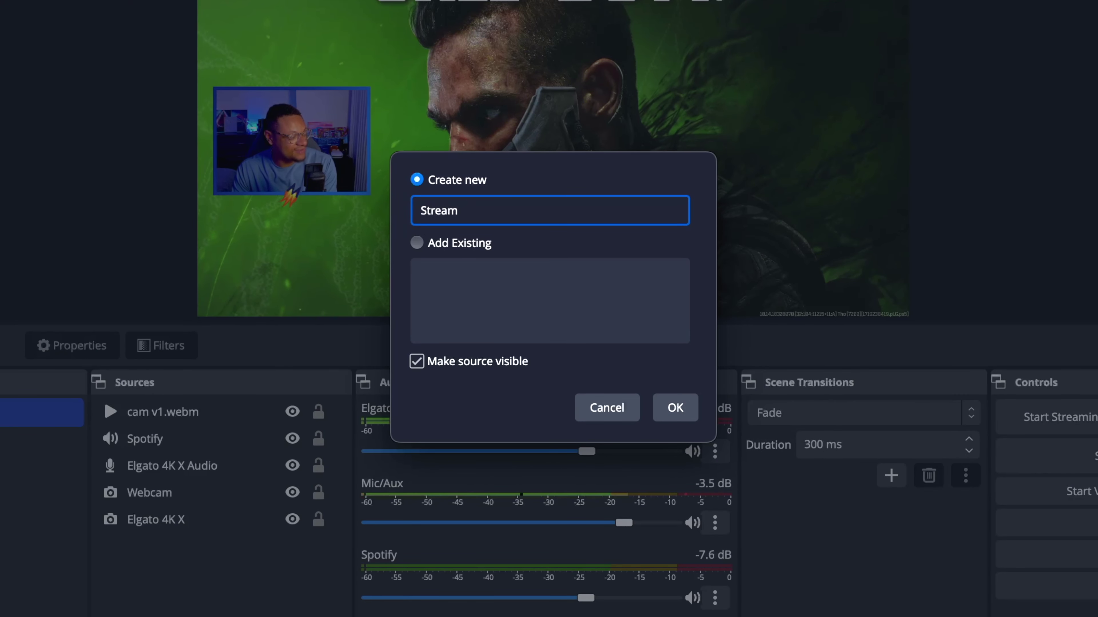
{"action": "type", "text": " Elements"}
{"action": "left_click", "coordinate": [675, 408]}
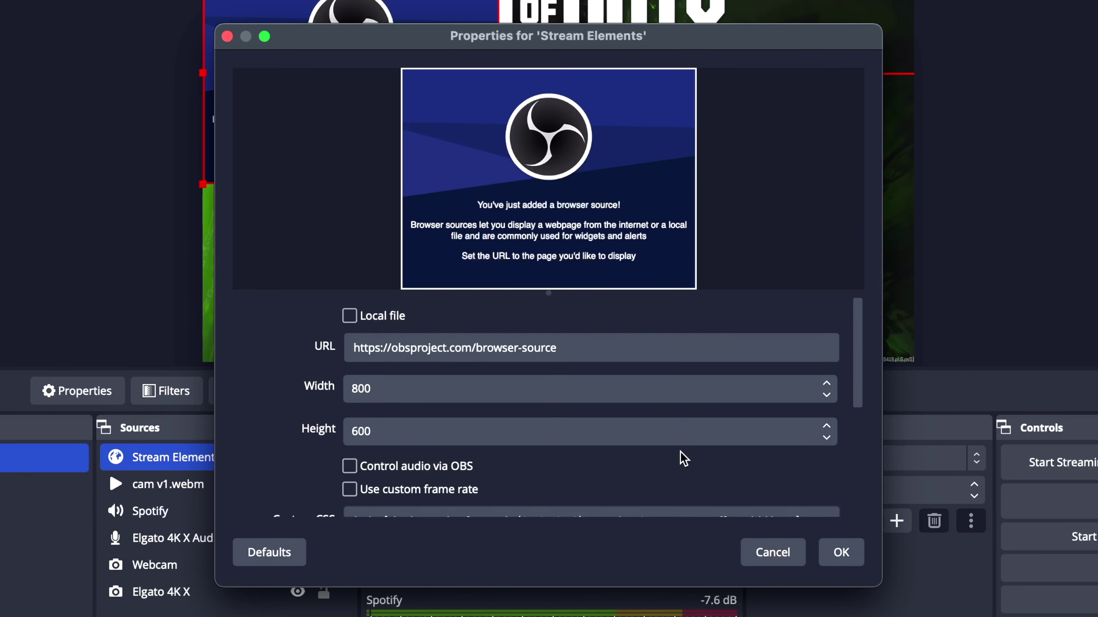
Step: Paste the private overlay URL into the Stream Elements source and set its width to 1920 and height to 1080
{"action": "triple_click", "coordinate": [393, 348]}
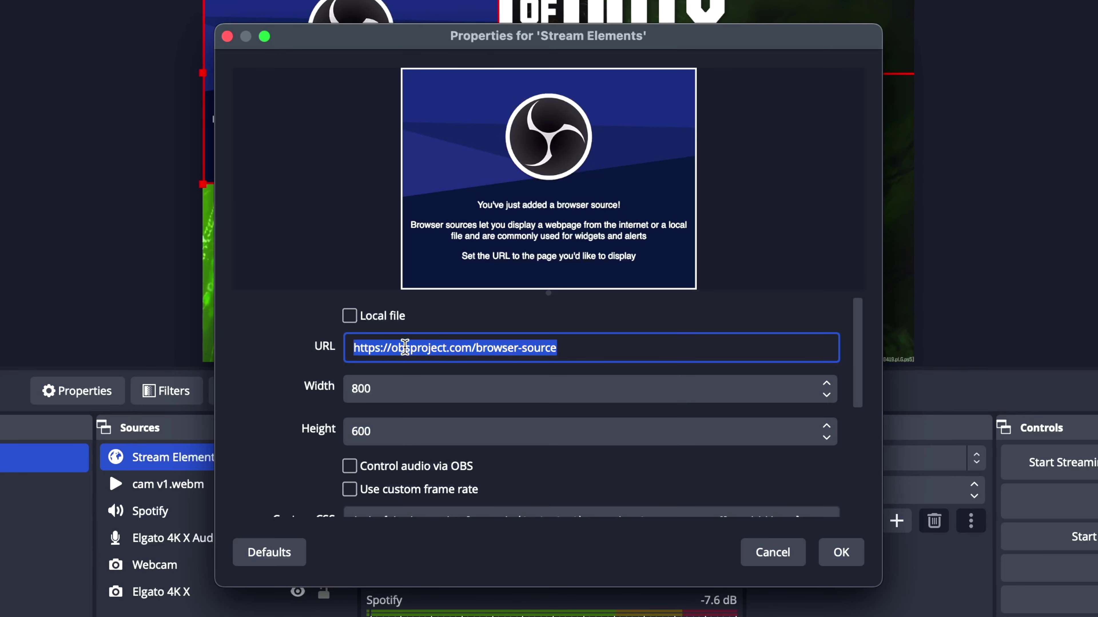
{"action": "key", "text": "super+v"}
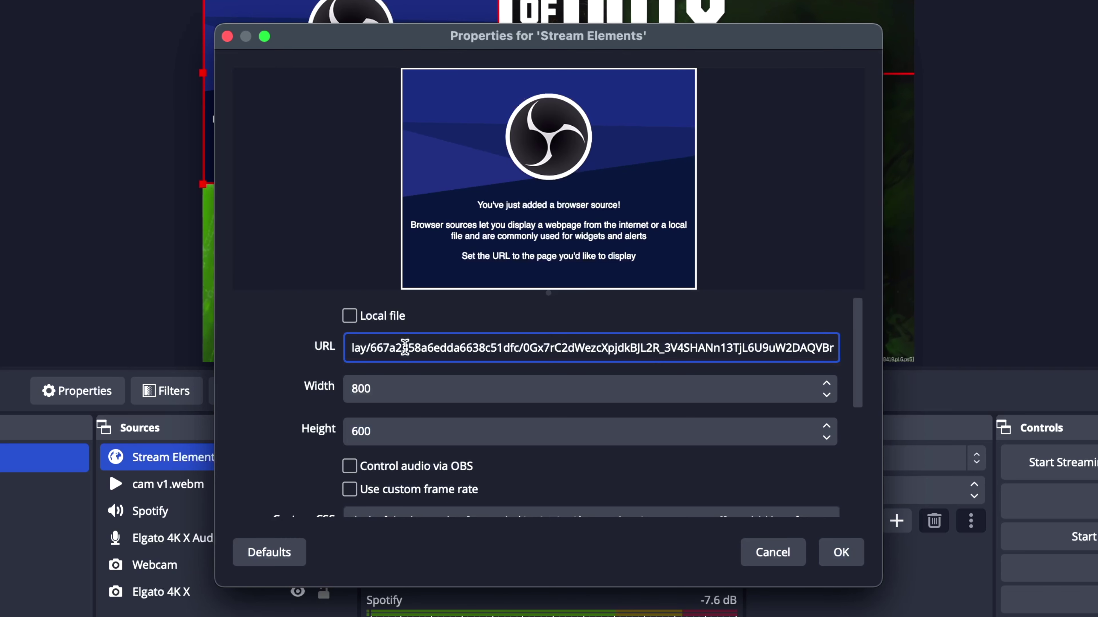
{"action": "double_click", "coordinate": [407, 390]}
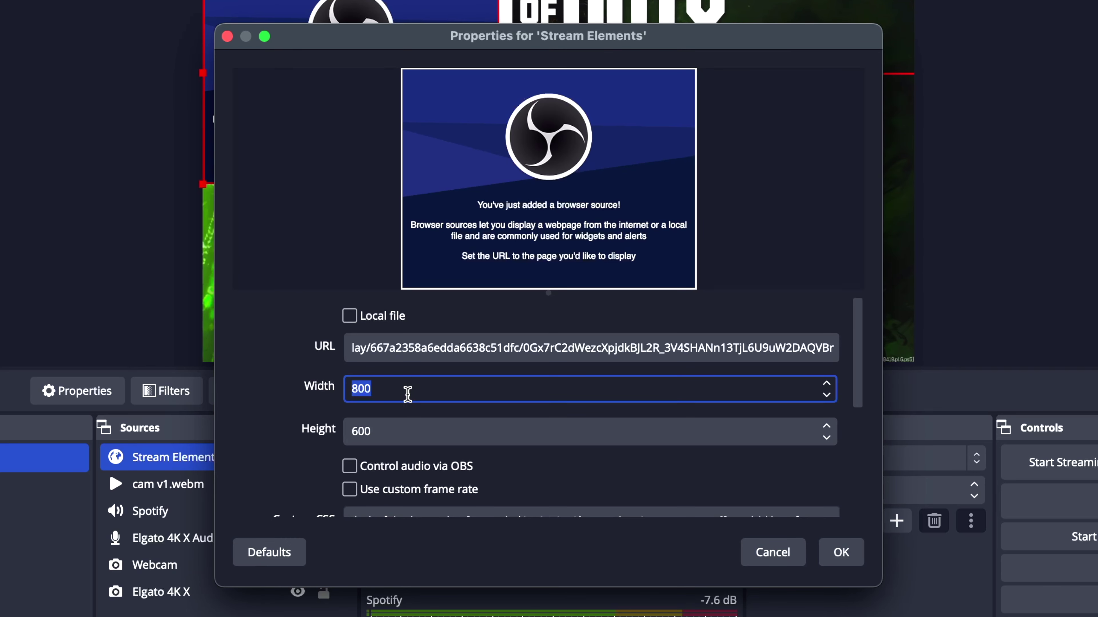
{"action": "type", "text": "1920"}
{"action": "double_click", "coordinate": [405, 435]}
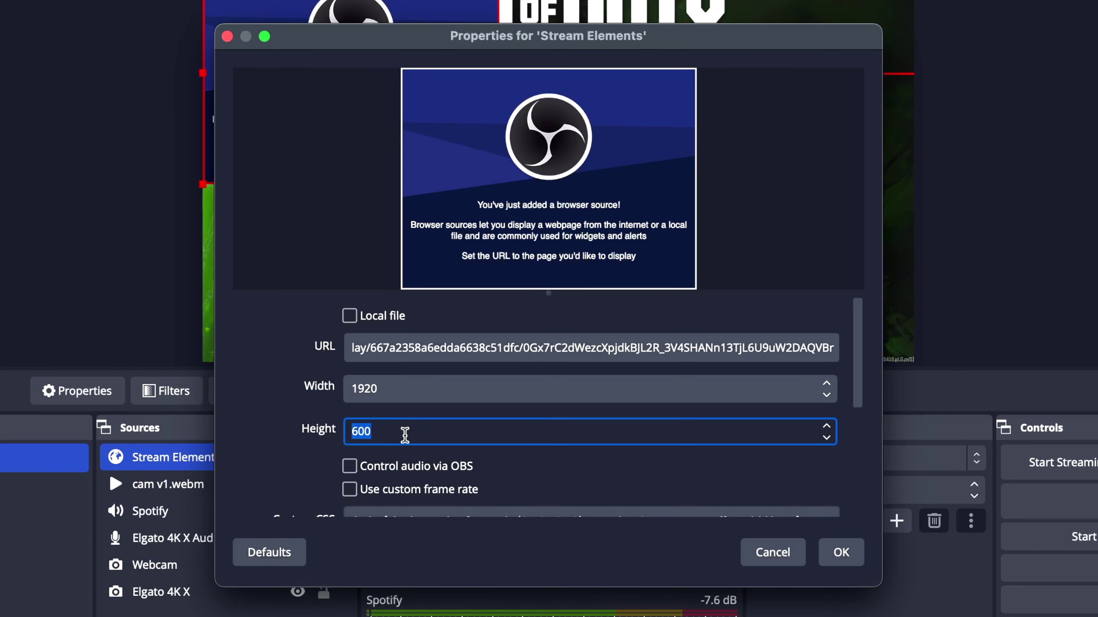
{"action": "type", "text": "1080"}
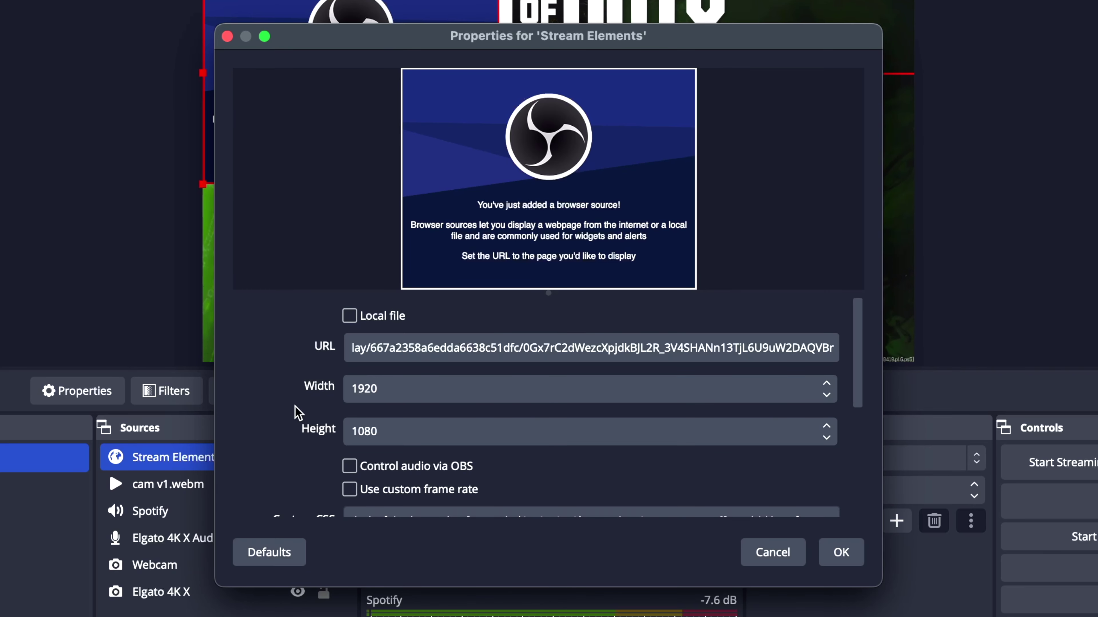
{"action": "key", "text": "Return"}
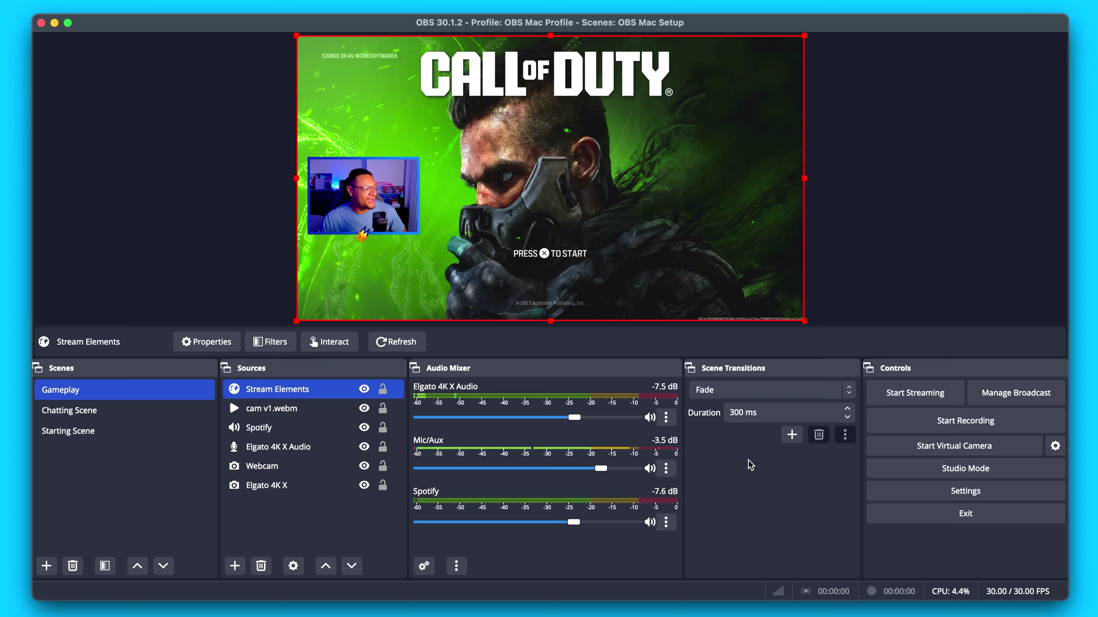
Step: Check the Chatting Scene and Starting Scene, and return to the Gameplay scene
{"action": "left_click", "coordinate": [156, 409]}
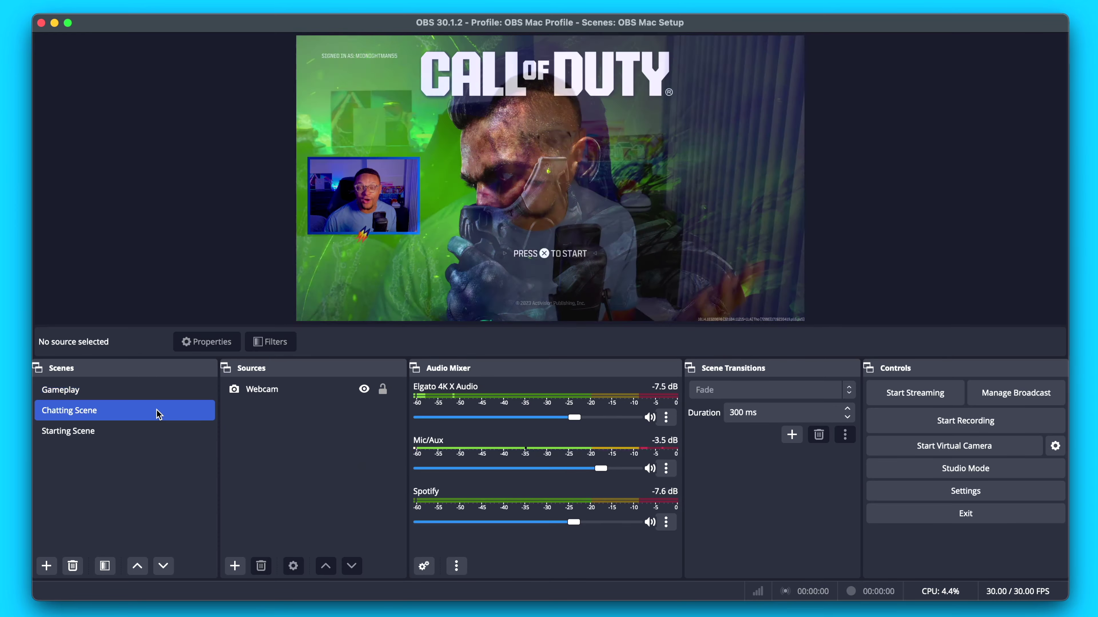
{"action": "left_click", "coordinate": [149, 432]}
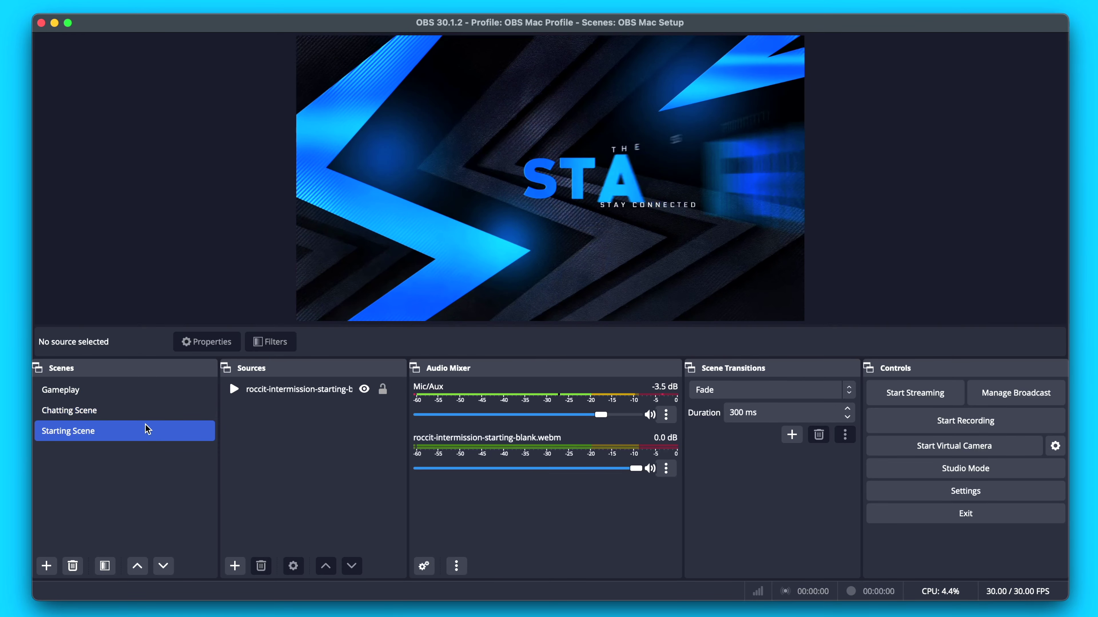
{"action": "left_click", "coordinate": [135, 397]}
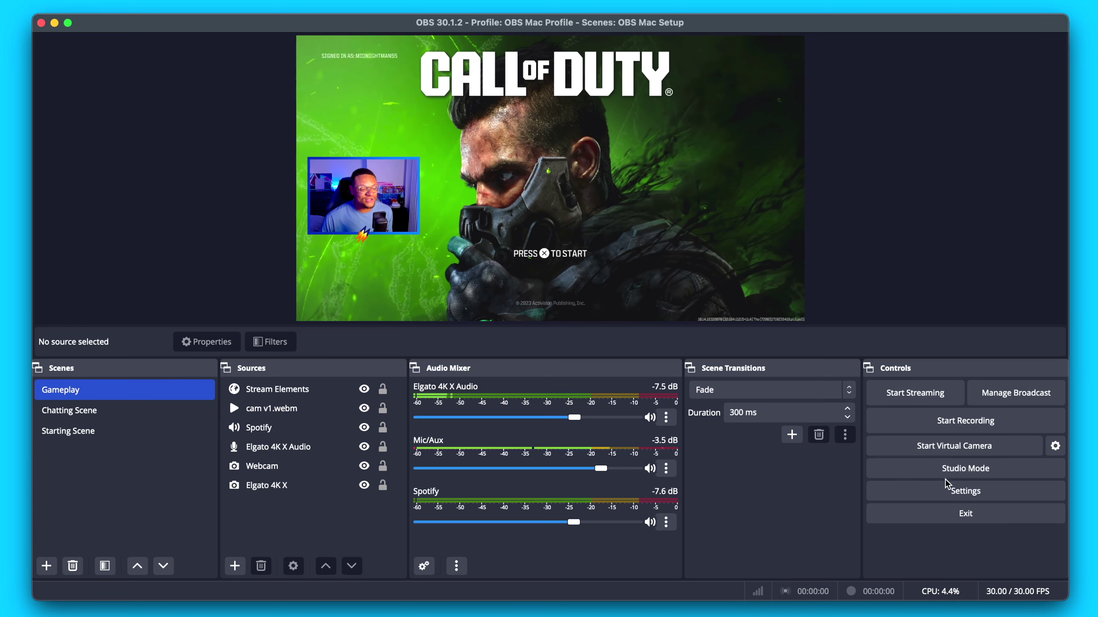
Step: Open the hotkey settings and filter the list by "scene"
{"action": "left_click", "coordinate": [945, 492]}
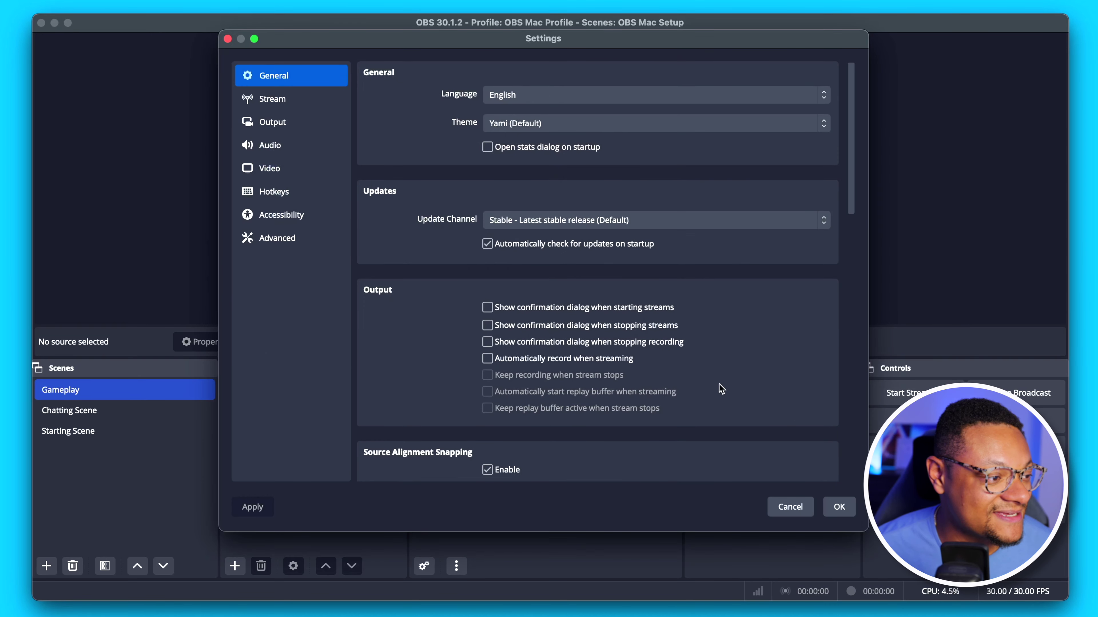
{"action": "left_click", "coordinate": [307, 192]}
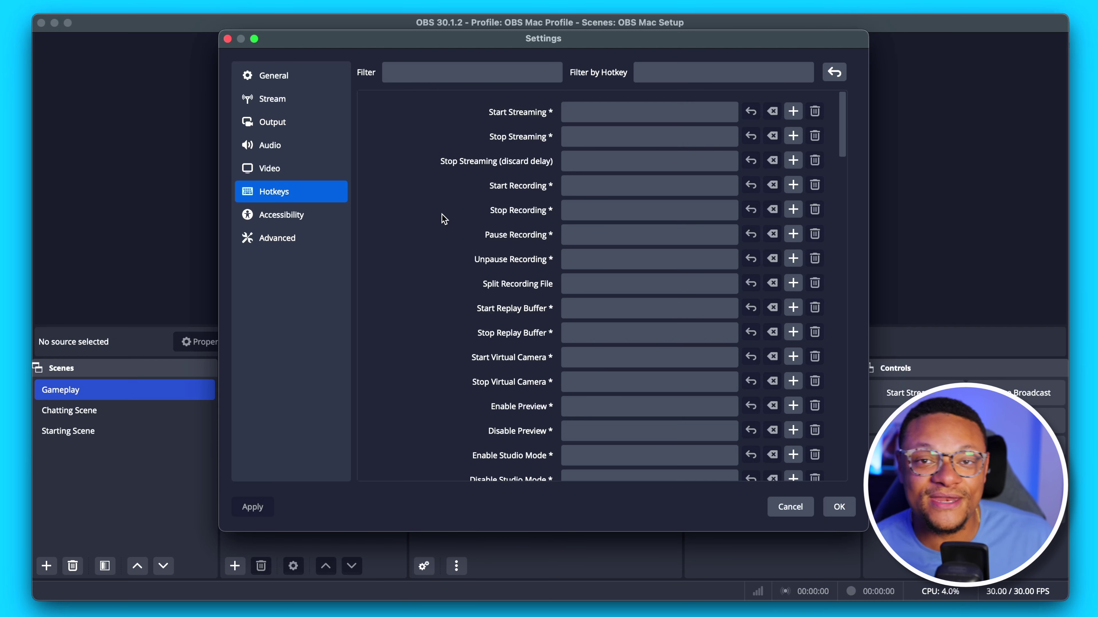
{"action": "left_click", "coordinate": [471, 72]}
{"action": "type", "text": "scene"}
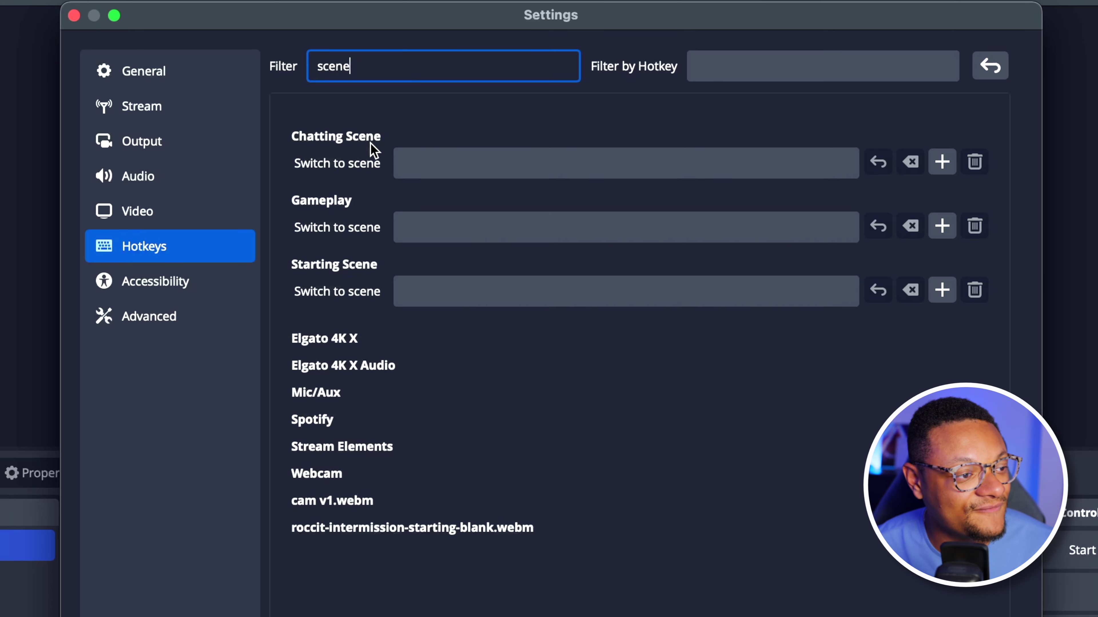
Step: Assign hotkey X for switching to the Chatting Scene and C for switching to Gameplay, and save the settings
{"action": "left_click", "coordinate": [472, 163]}
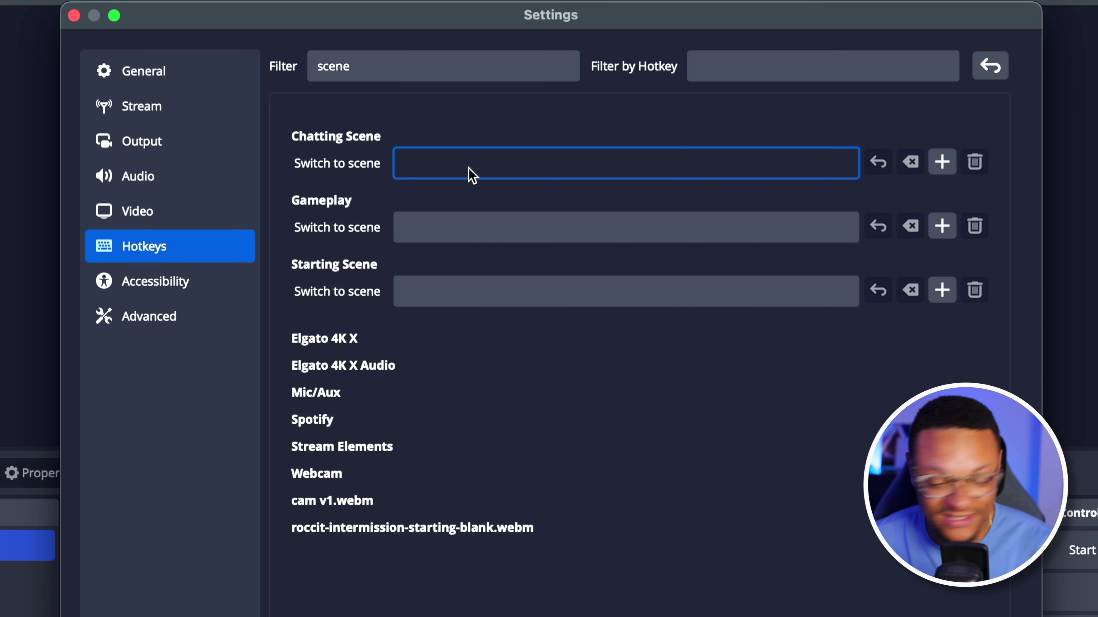
{"action": "key", "text": "x"}
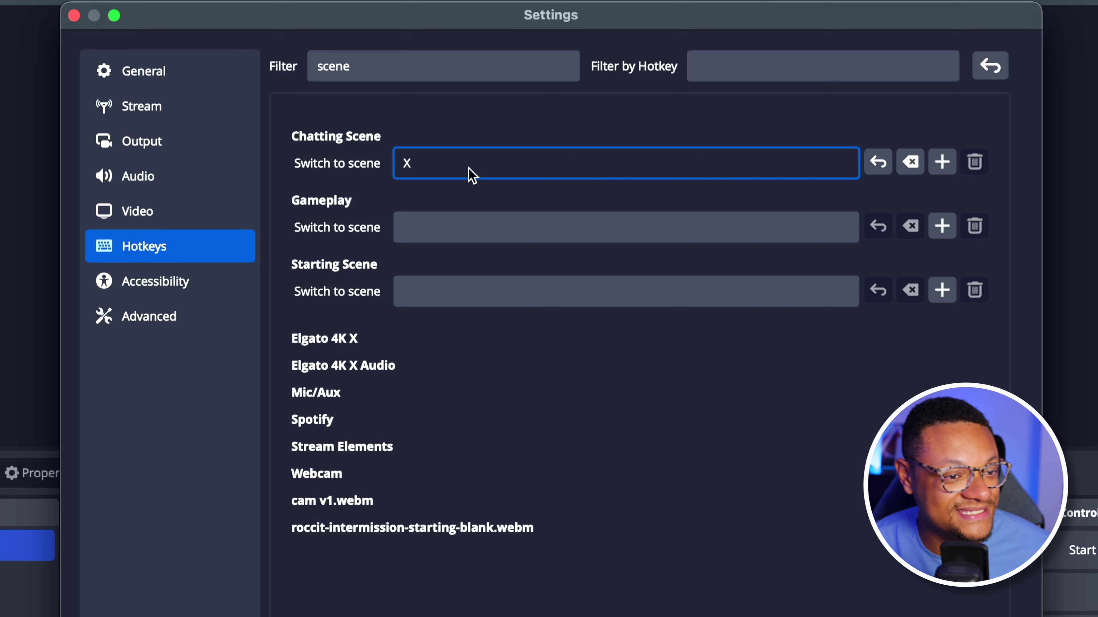
{"action": "left_click", "coordinate": [421, 230]}
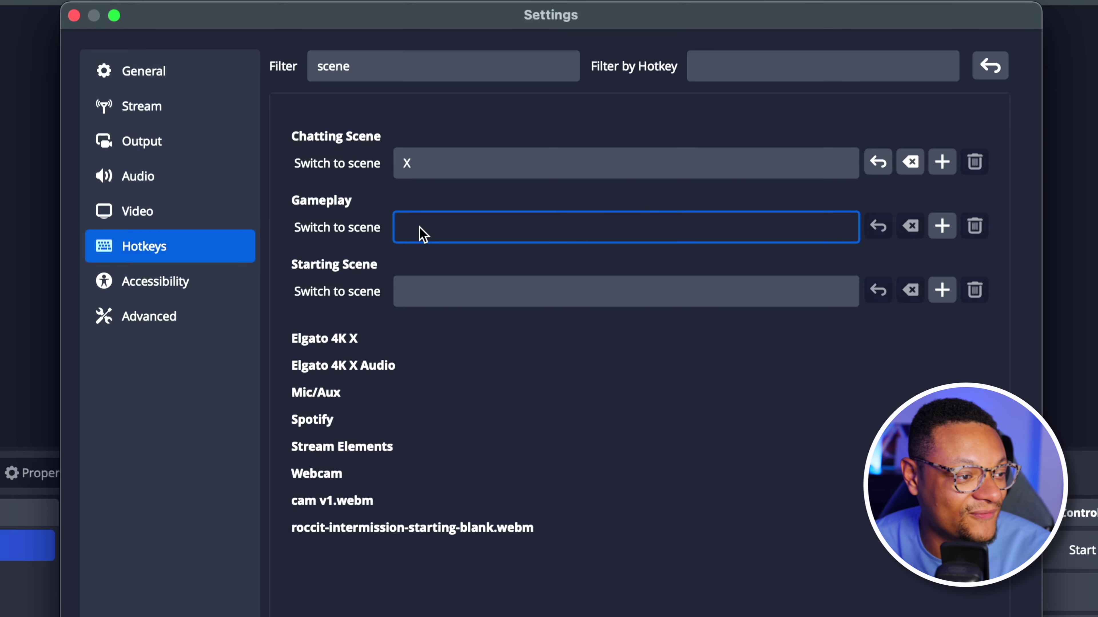
{"action": "key", "text": "c"}
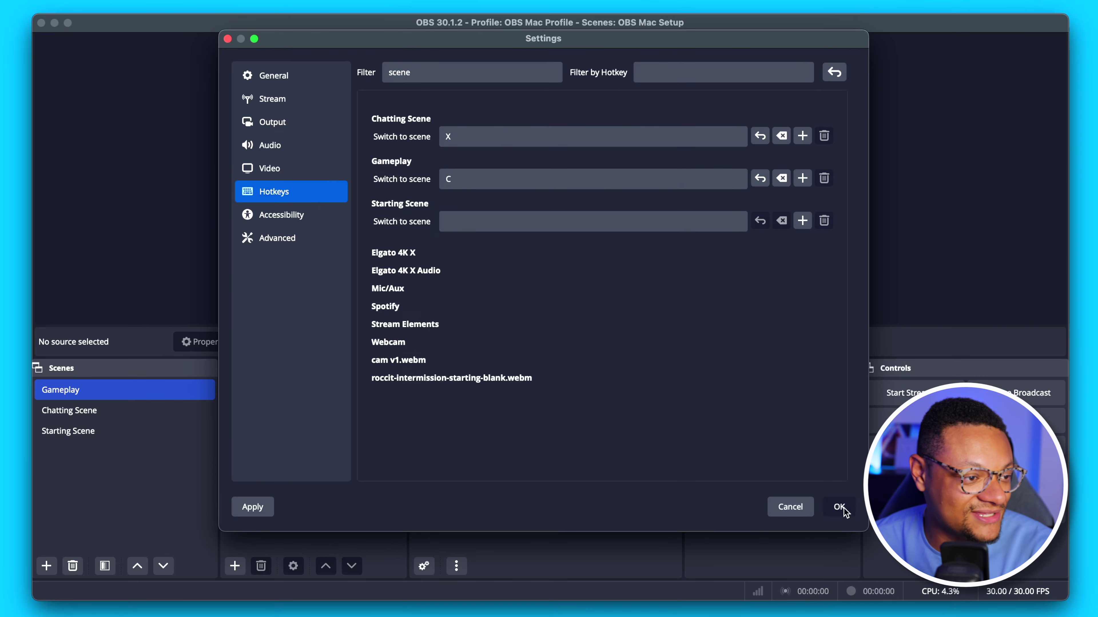
{"action": "left_click", "coordinate": [838, 508]}
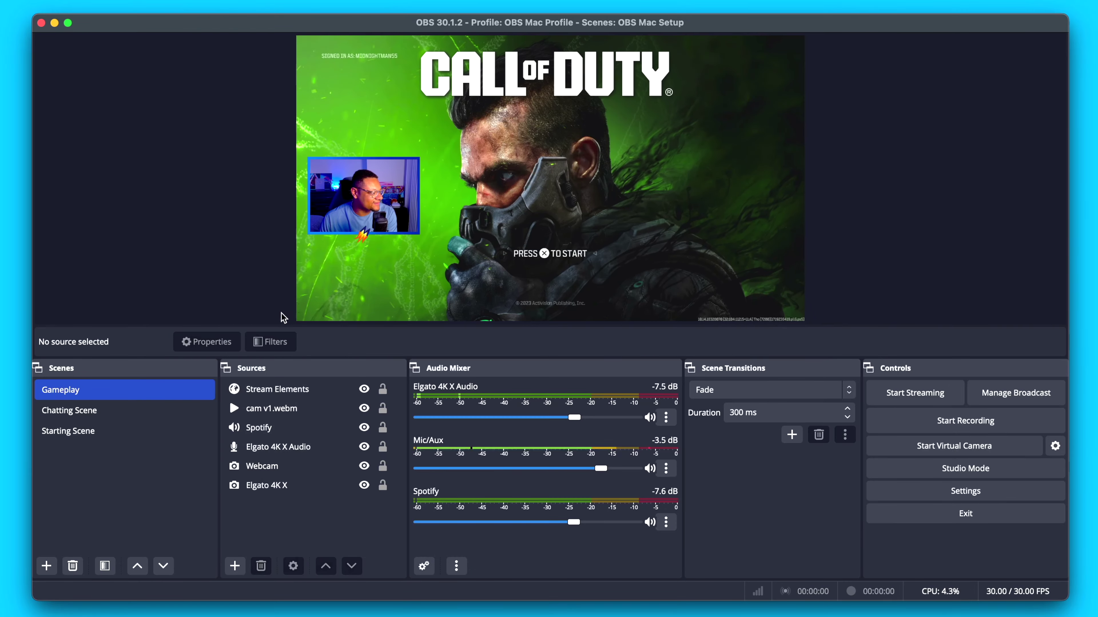